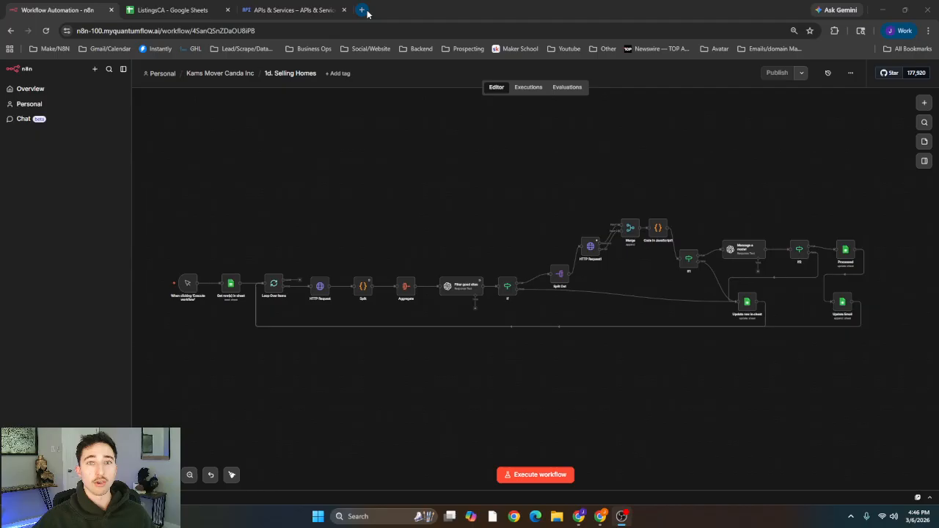
- Switch to the ListingsCA spreadsheet and look over the address, realtor, broker, email and processed columns
click(365, 214)
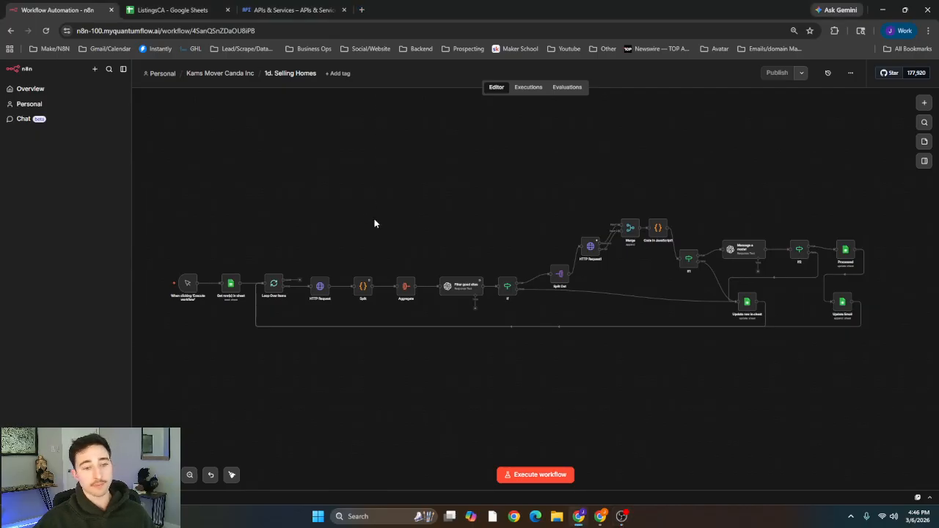
click(170, 9)
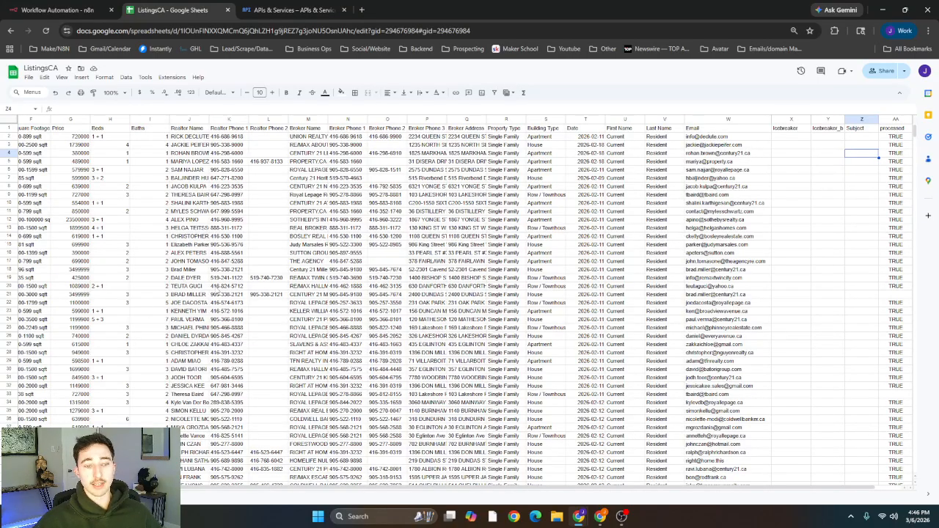
scroll(238, 494, left, 3)
scroll(238, 495, left, 3)
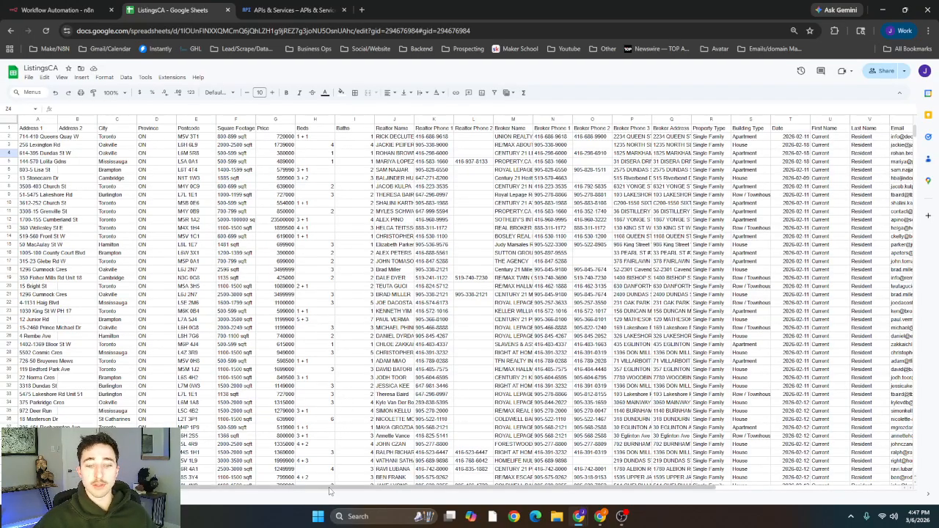
scroll(332, 492, right, 5)
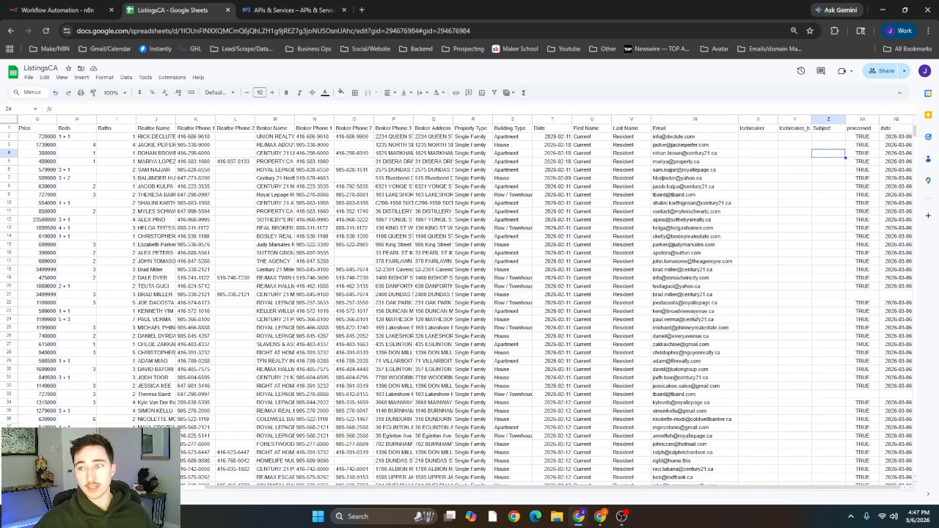
- Open the sheet containing the Is Vacant column and examine the first listing's realtor name, realtor phone and broker name
click(121, 495)
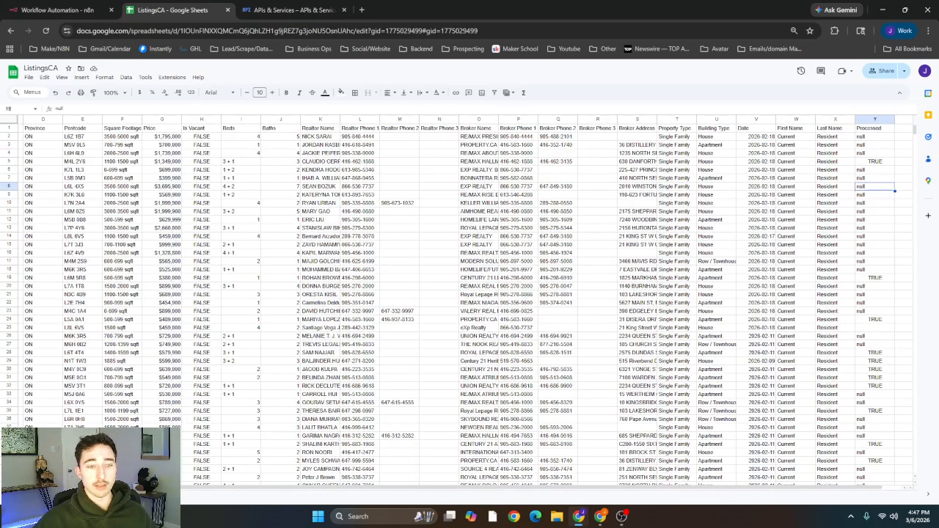
drag(555, 488, 411, 416)
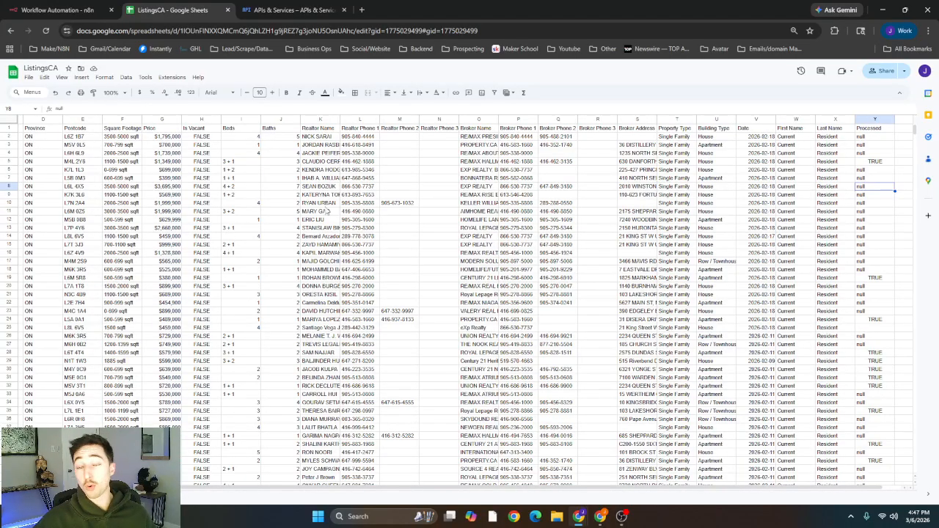
click(323, 136)
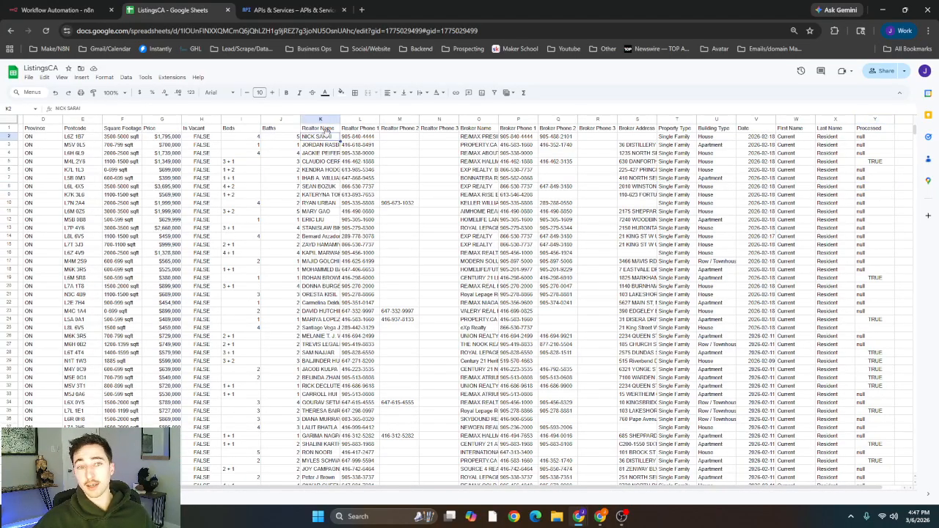
click(481, 138)
click(368, 137)
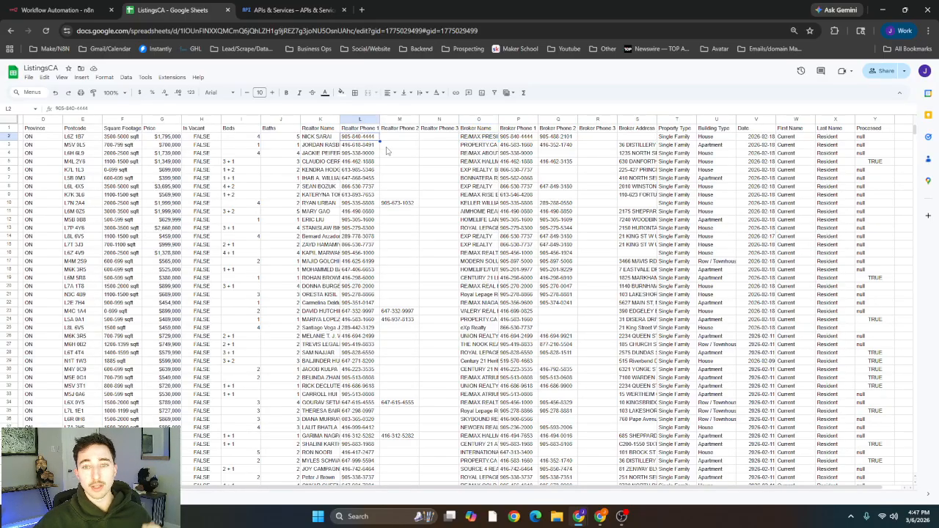
click(327, 138)
click(464, 139)
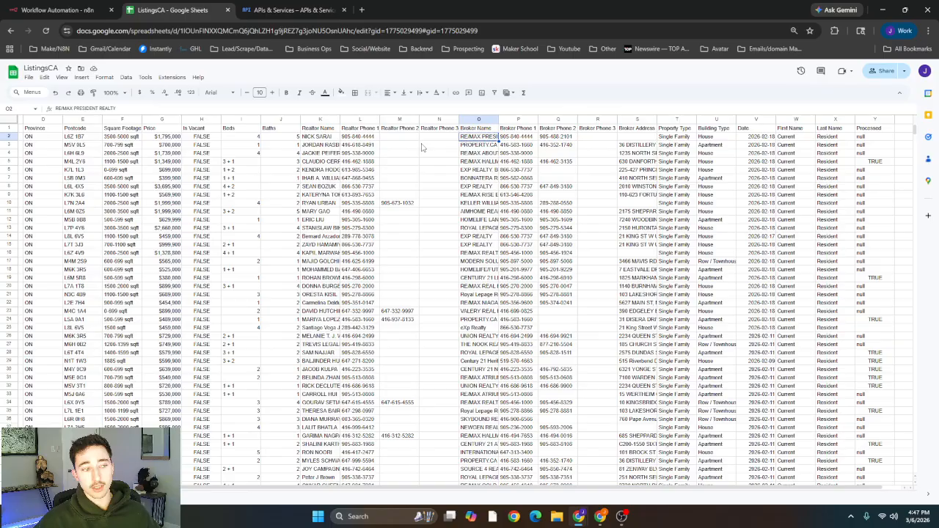
- Return to the ListingsCA sheet with the Email column and compare the collected emails with the realtor names
click(69, 4)
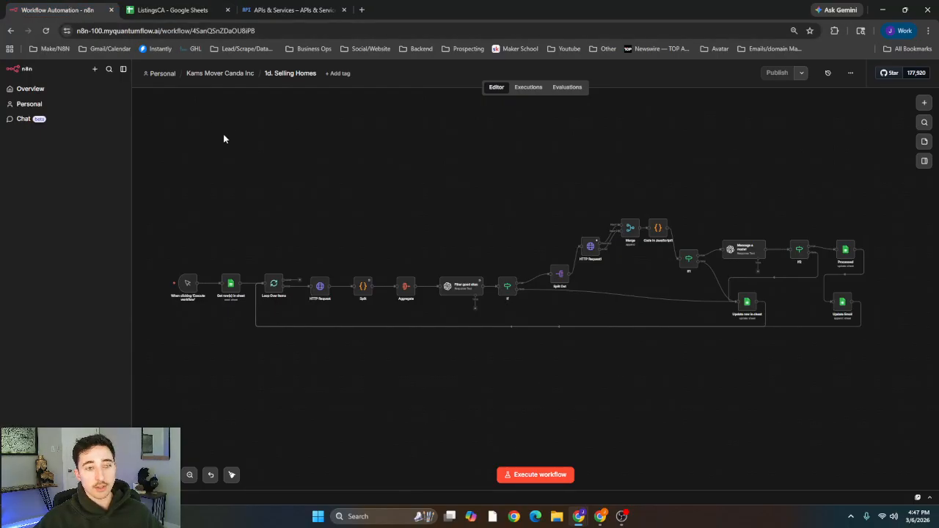
click(173, 9)
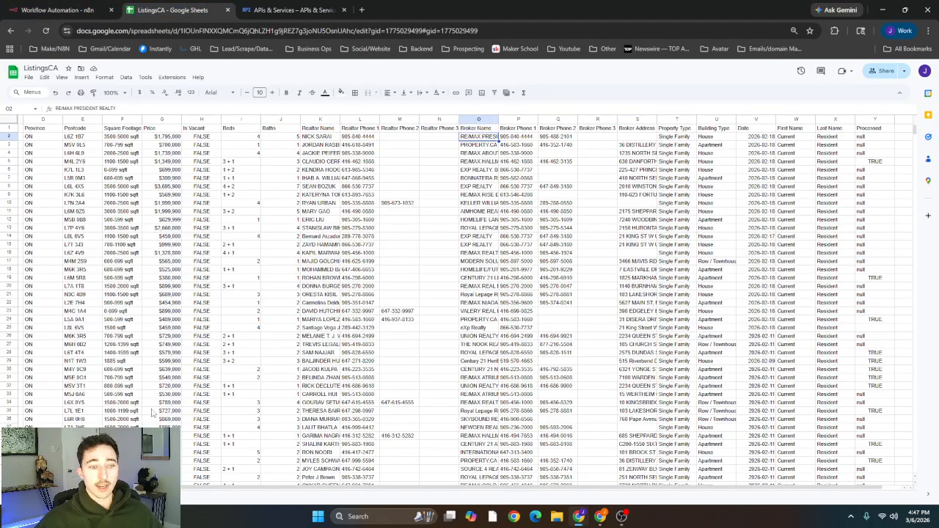
click(125, 495)
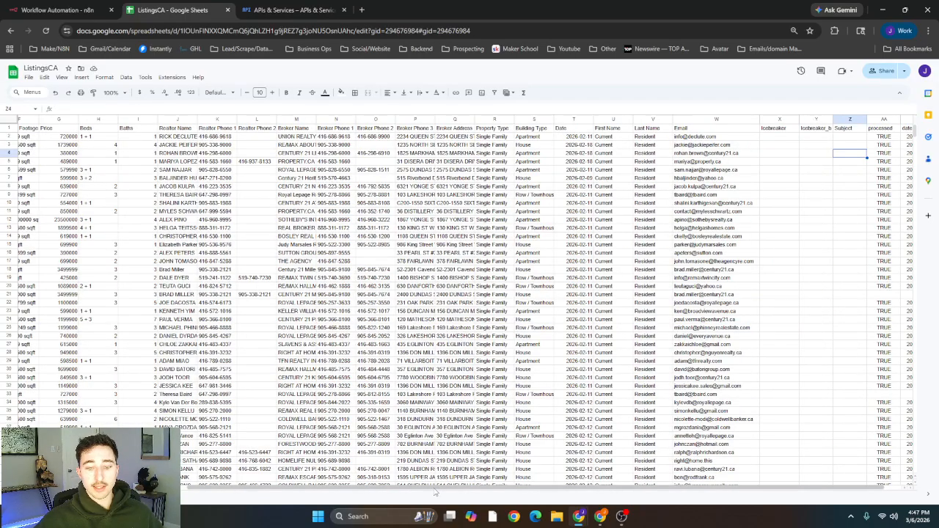
drag(436, 488, 692, 472)
click(669, 148)
click(677, 189)
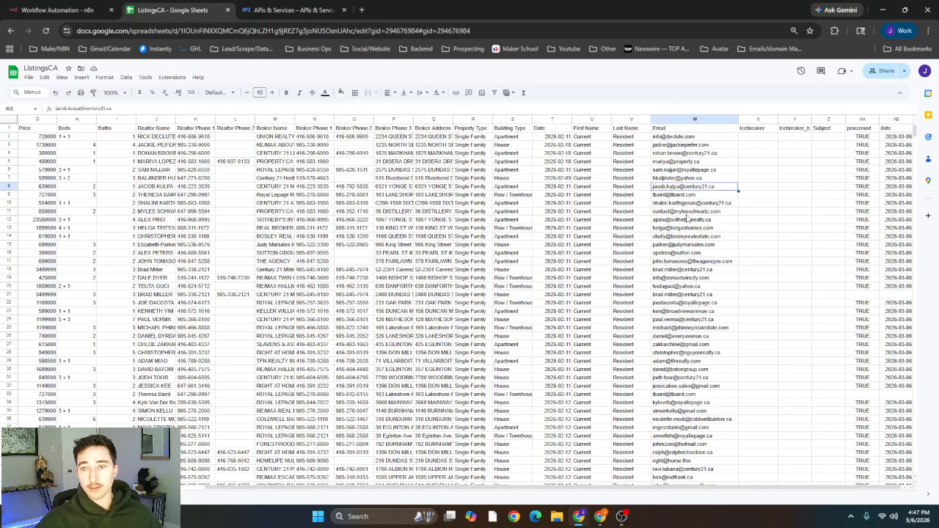
click(678, 238)
click(679, 270)
click(677, 303)
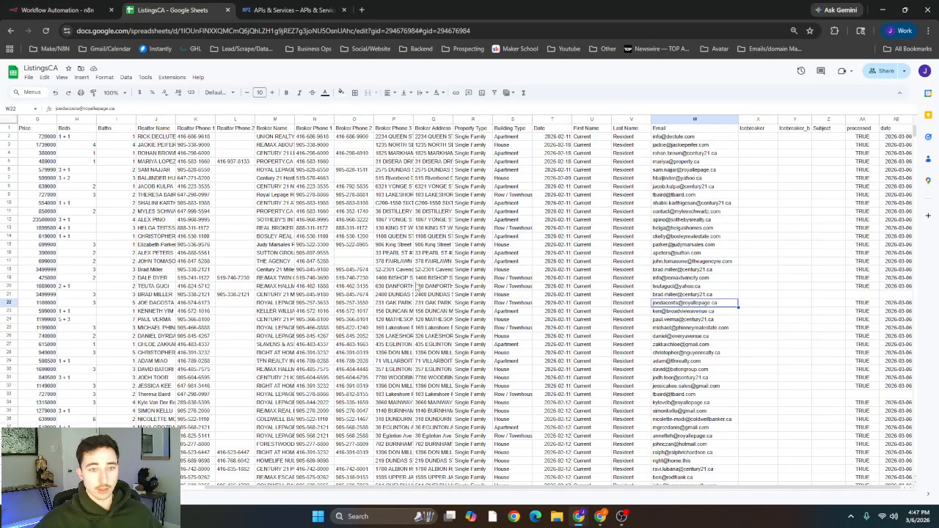
click(149, 270)
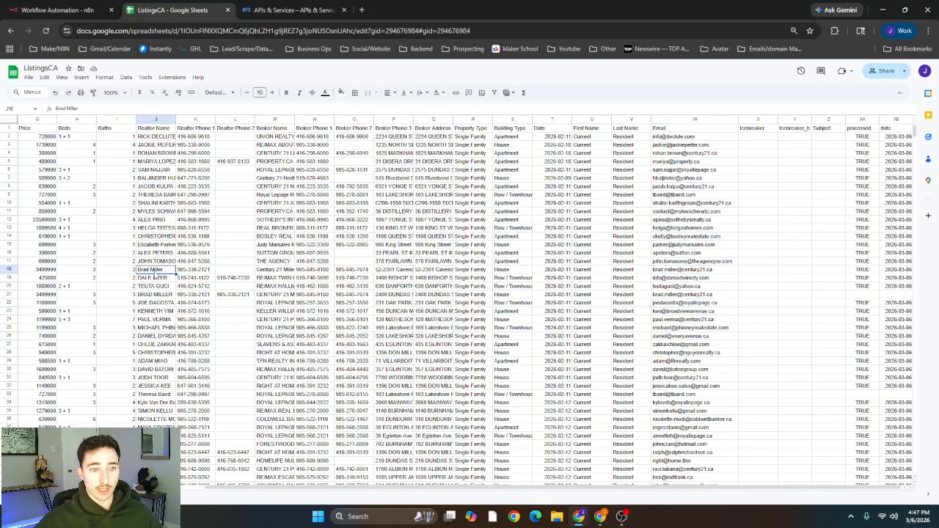
click(673, 270)
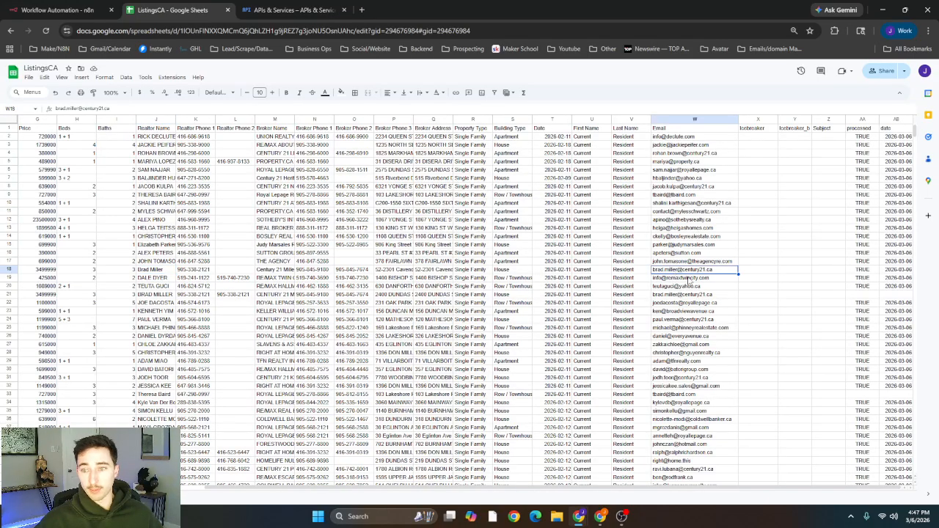
- Switch to the n8n workflow and review the parameters of the Get row(s) in sheet node
click(62, 9)
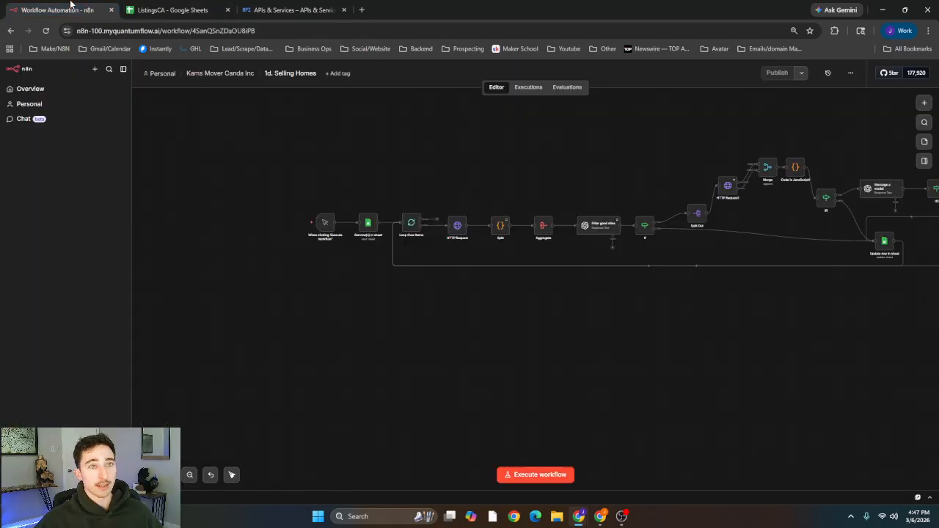
drag(606, 334, 457, 333)
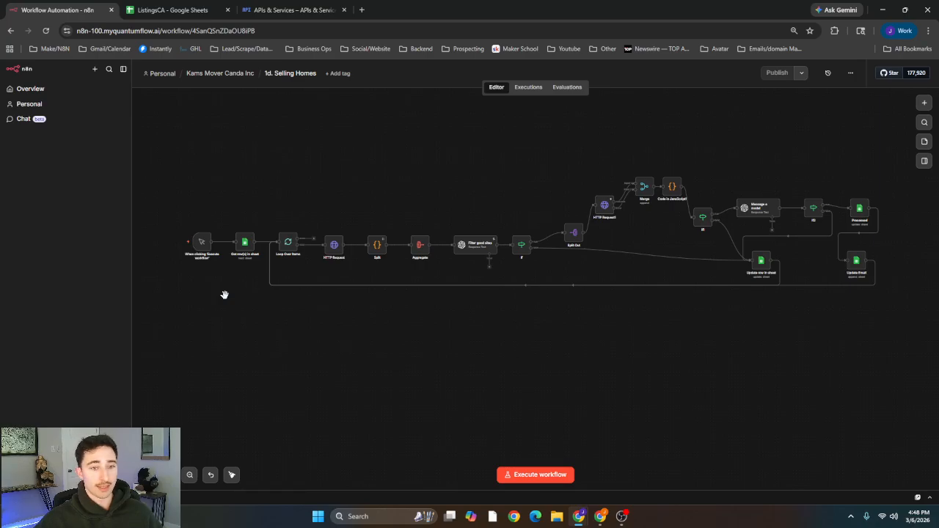
scroll(225, 294, up, 5)
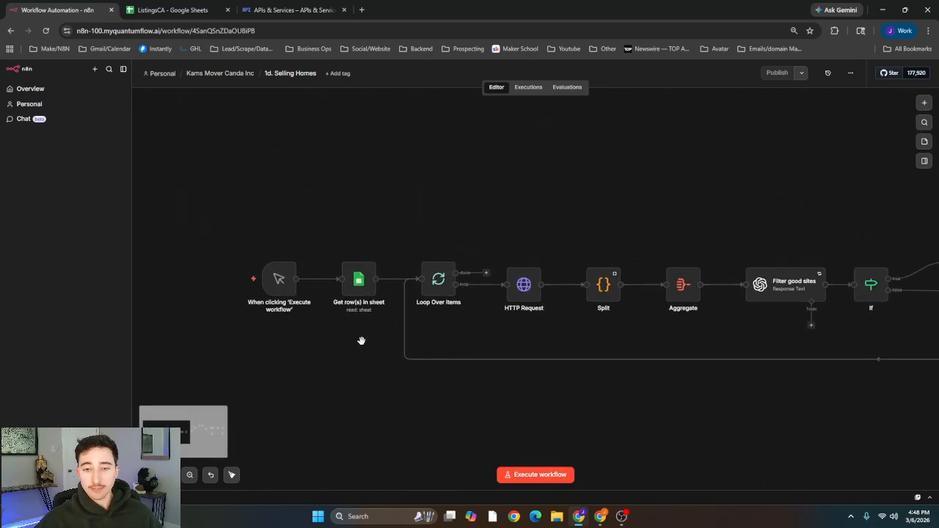
scroll(361, 340, up, 5)
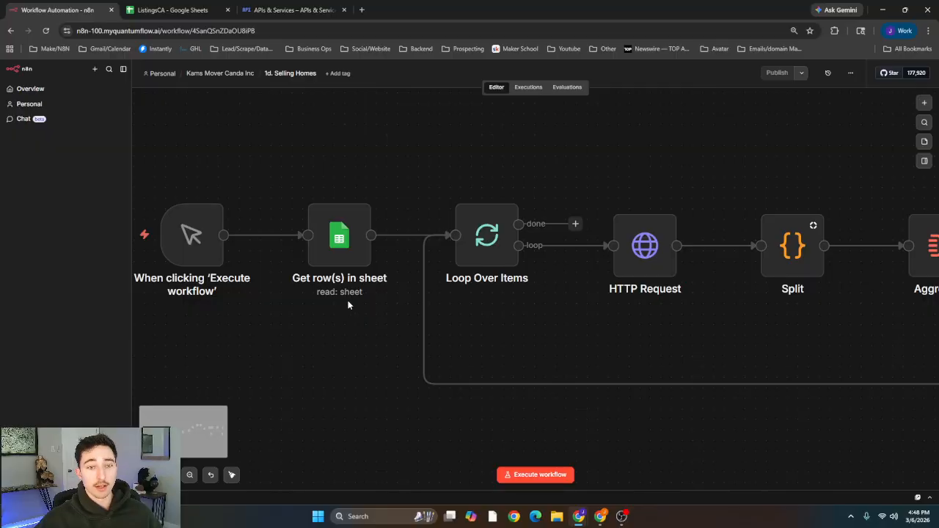
double_click(351, 261)
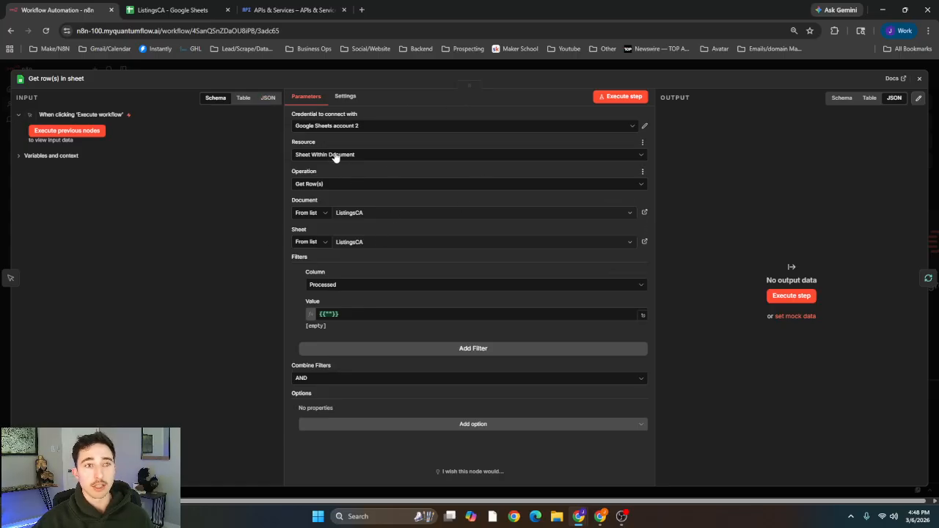
click(584, 65)
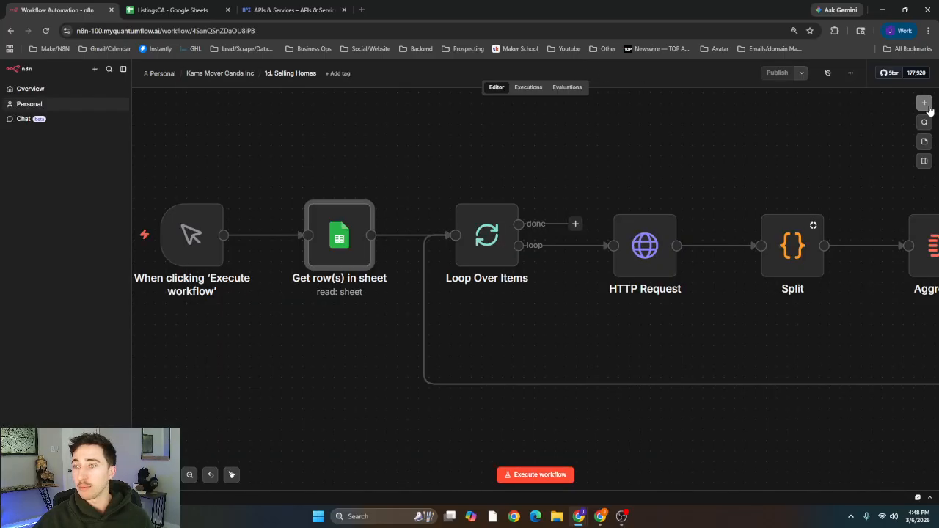
- View the Google Sheets account 2 credential of the Get row(s) in sheet node and its setup documentation
click(920, 107)
click(665, 157)
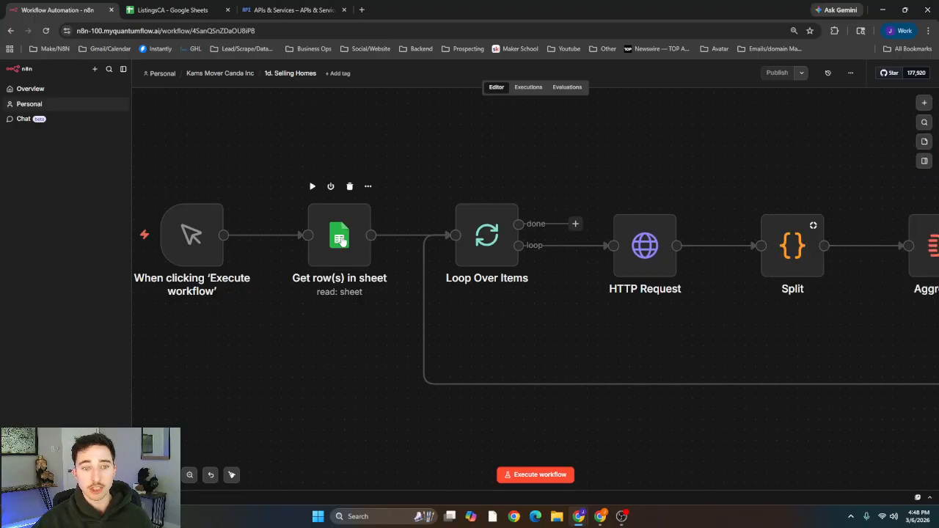
double_click(349, 234)
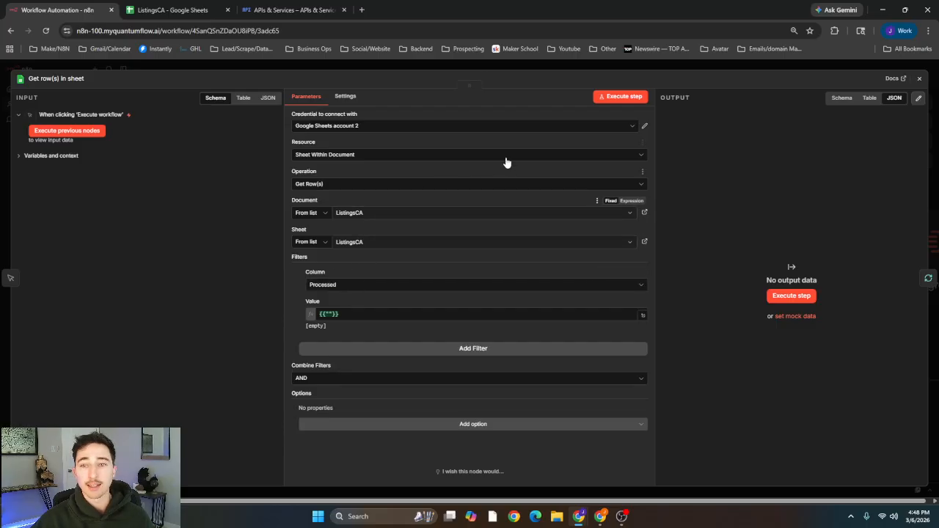
click(645, 129)
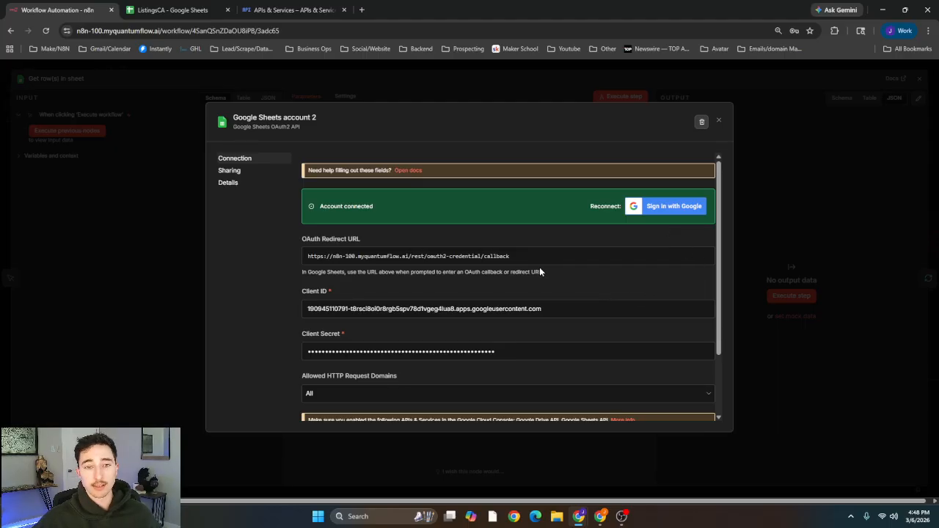
click(416, 169)
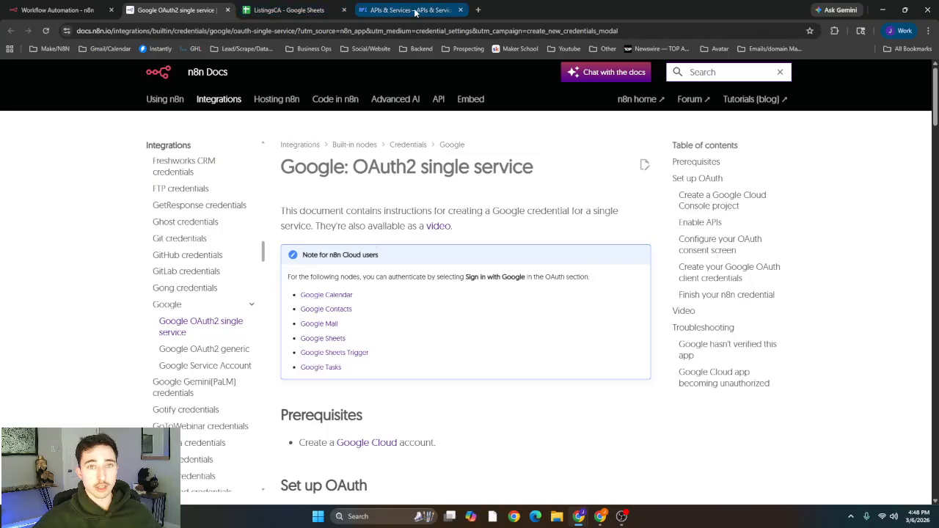
click(228, 9)
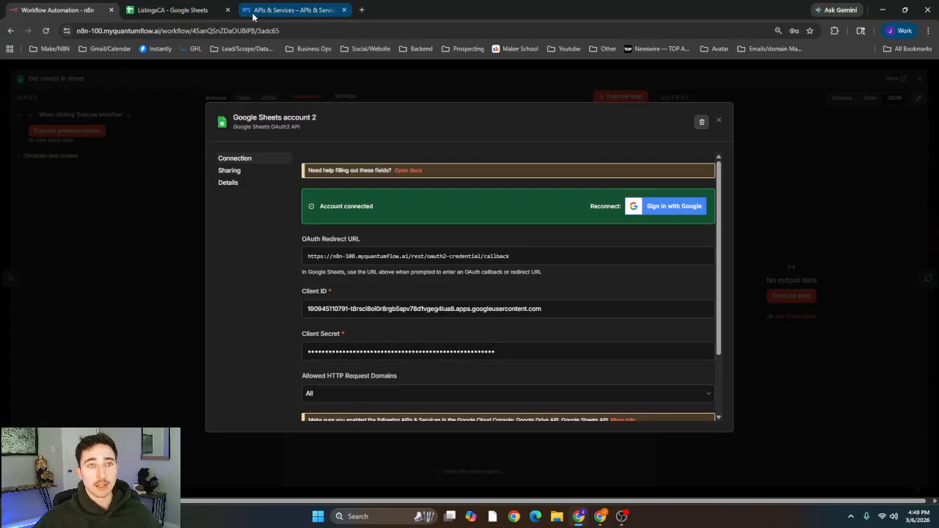
- Switch to Google Cloud, search for "sheet" and check the Google Sheets API's status on its product page
click(294, 10)
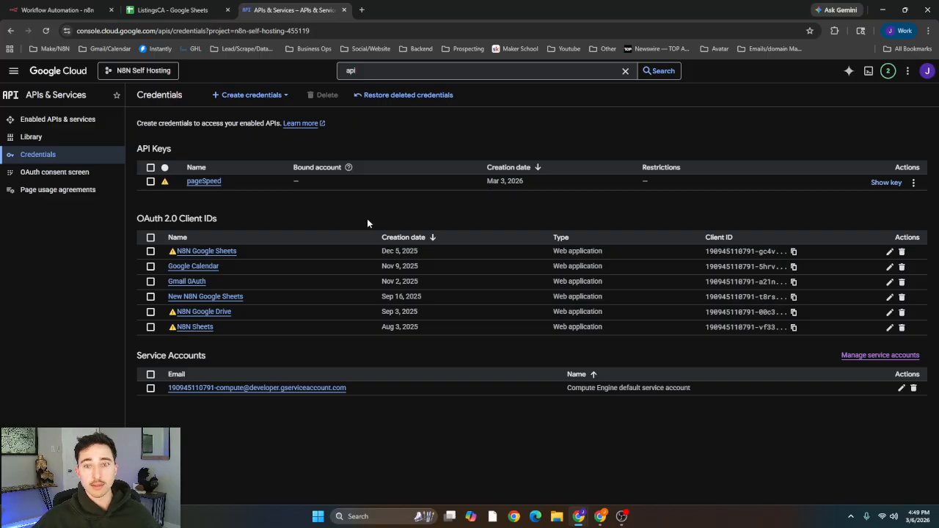
click(370, 70)
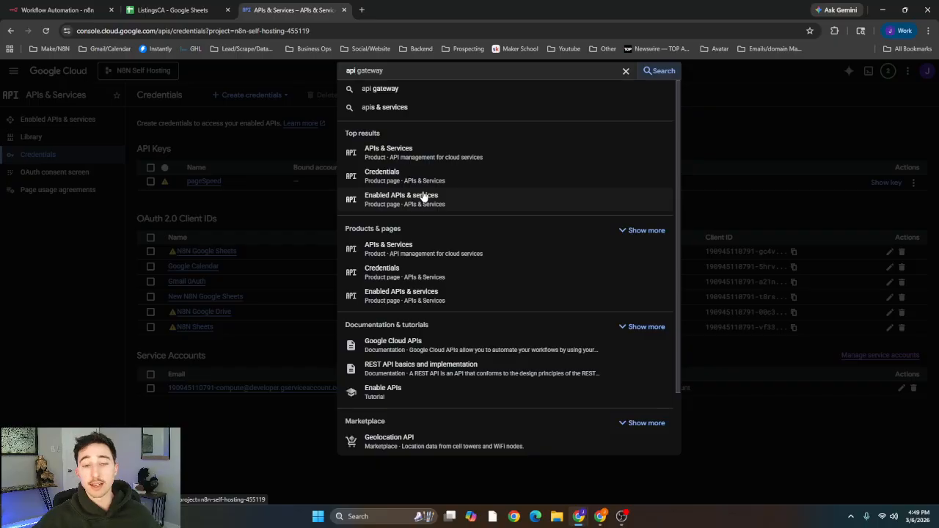
click(292, 200)
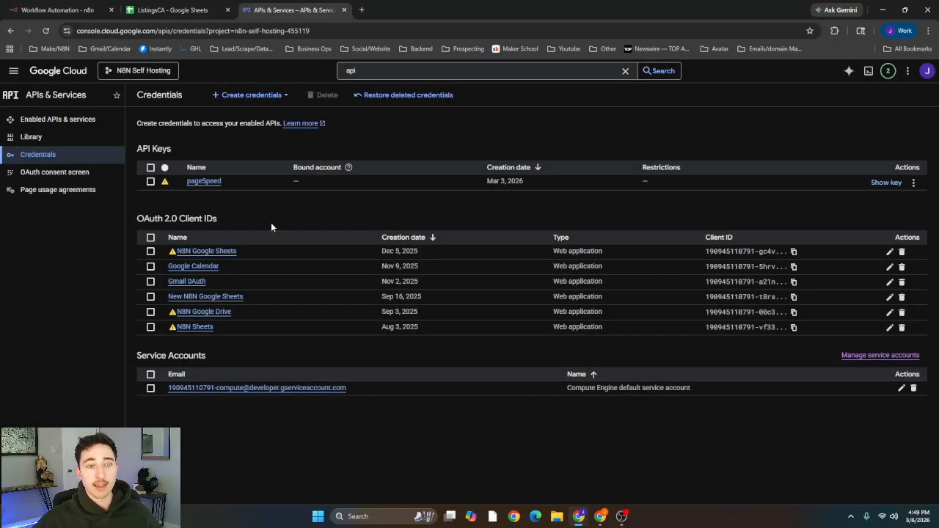
click(370, 71)
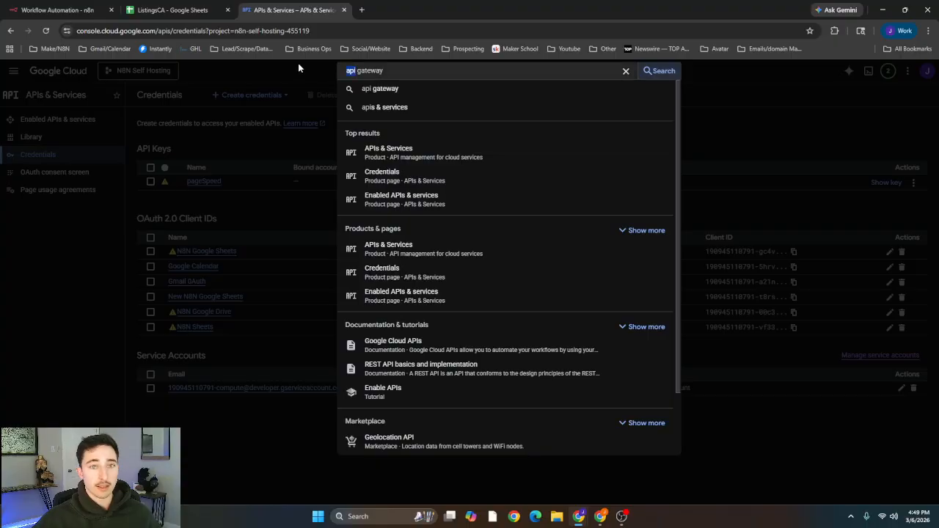
text(sh)
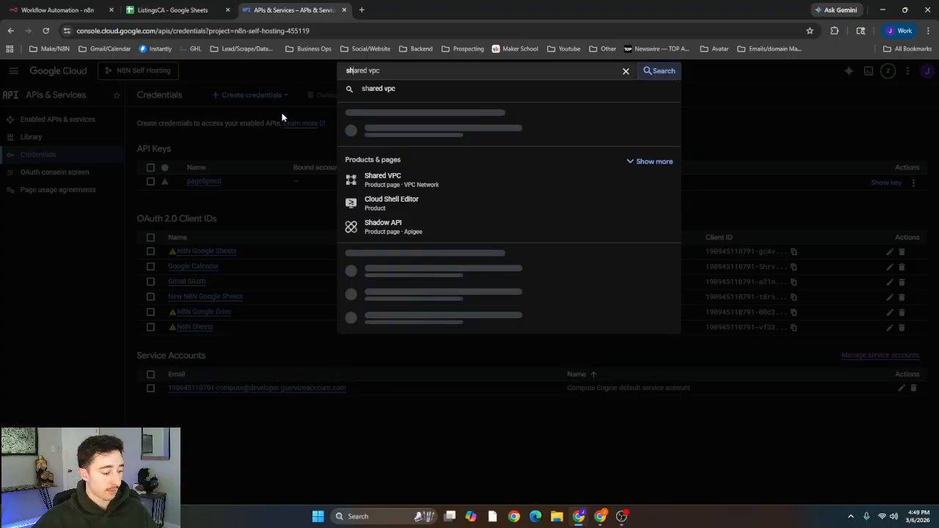
text(eet)
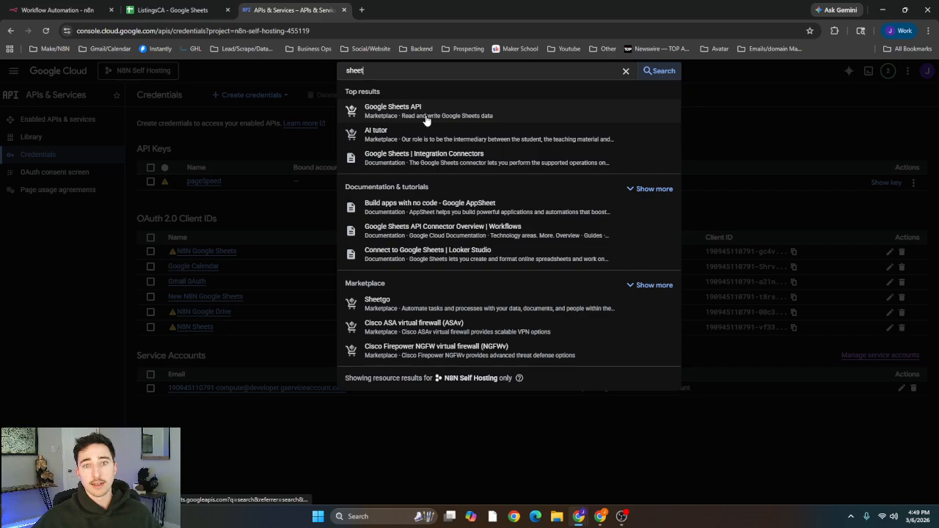
click(426, 119)
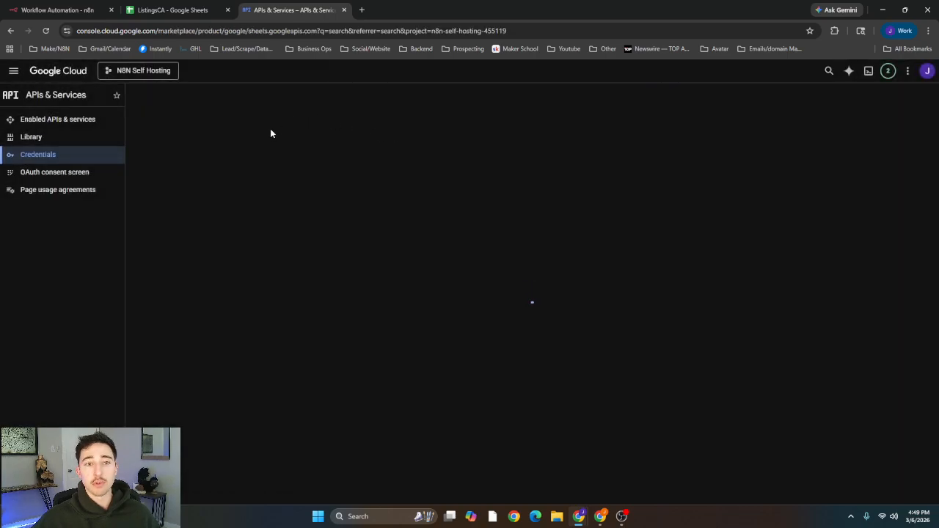
scroll(249, 165, down, 1)
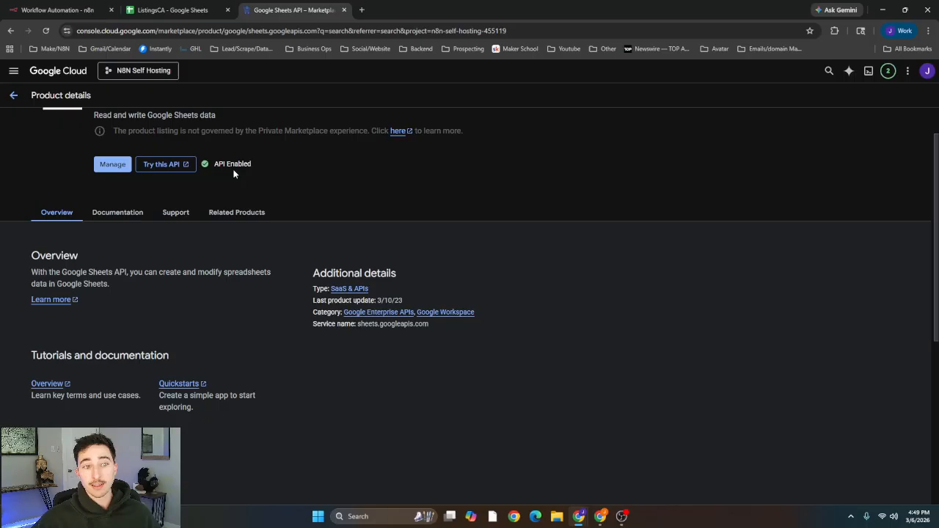
- Open the project's credentials list in Google Cloud and compare it with the Google Sheets account 2 credential in n8n
click(112, 164)
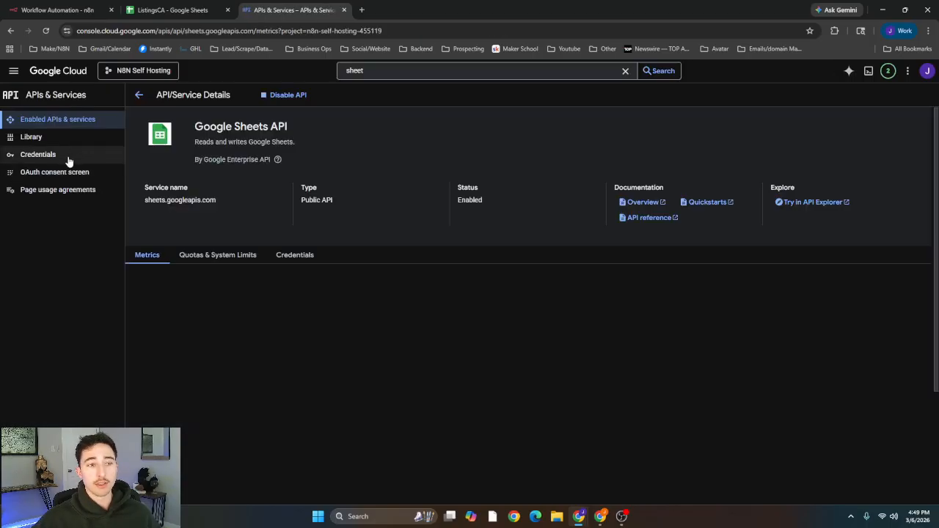
click(67, 157)
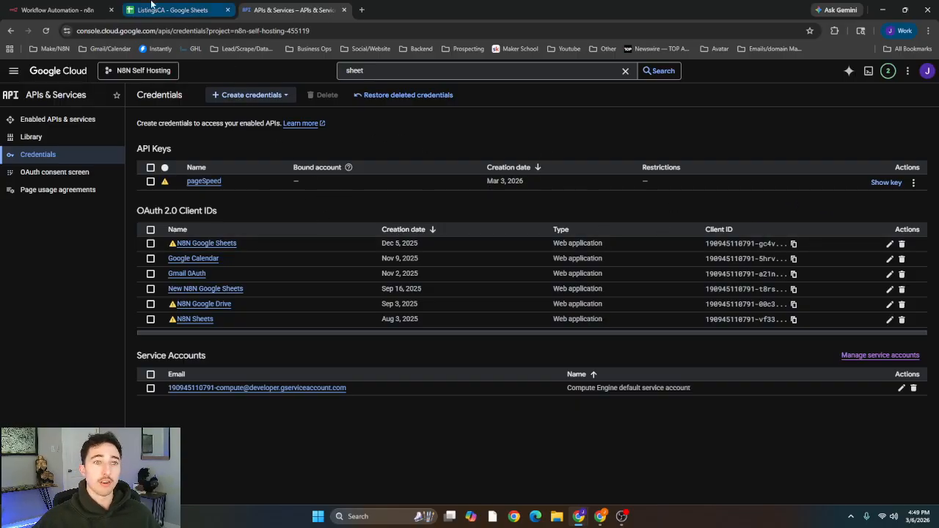
click(31, 8)
drag(546, 257, 271, 257)
click(271, 259)
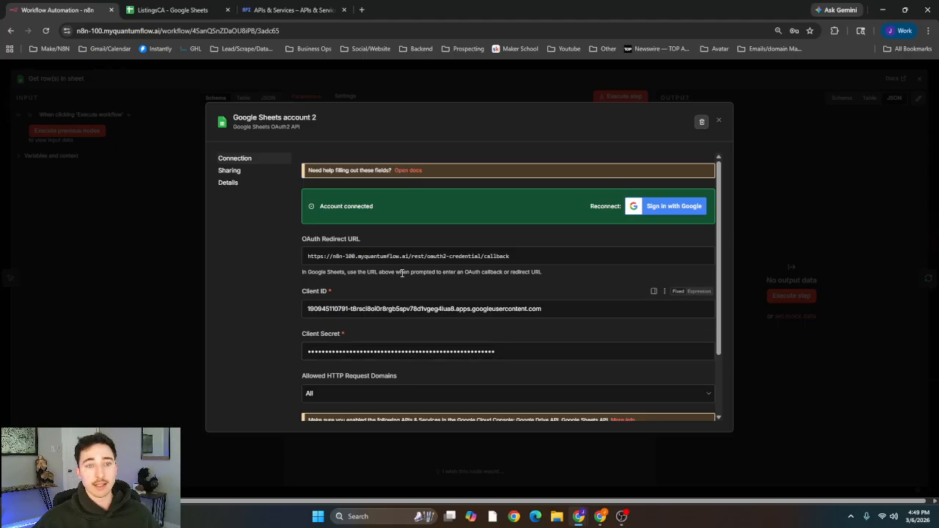
scroll(514, 293, down, 2)
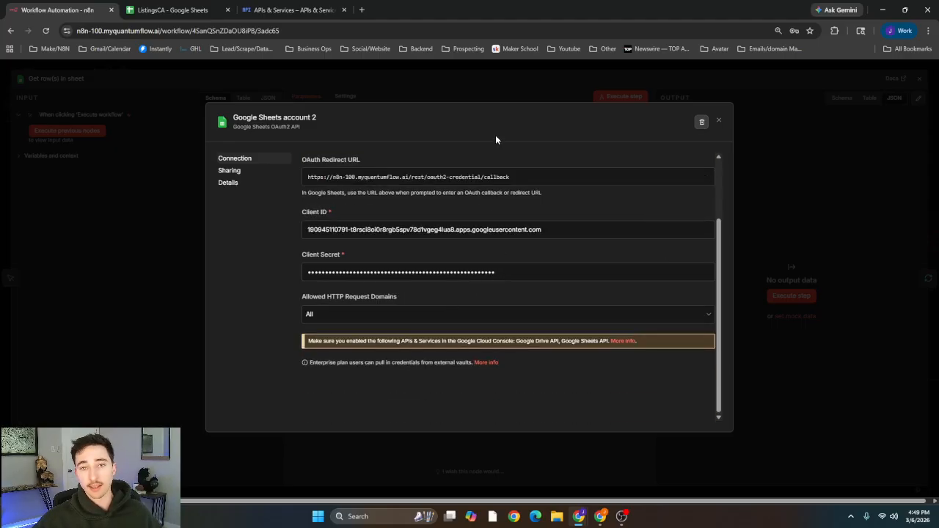
click(513, 85)
click(530, 65)
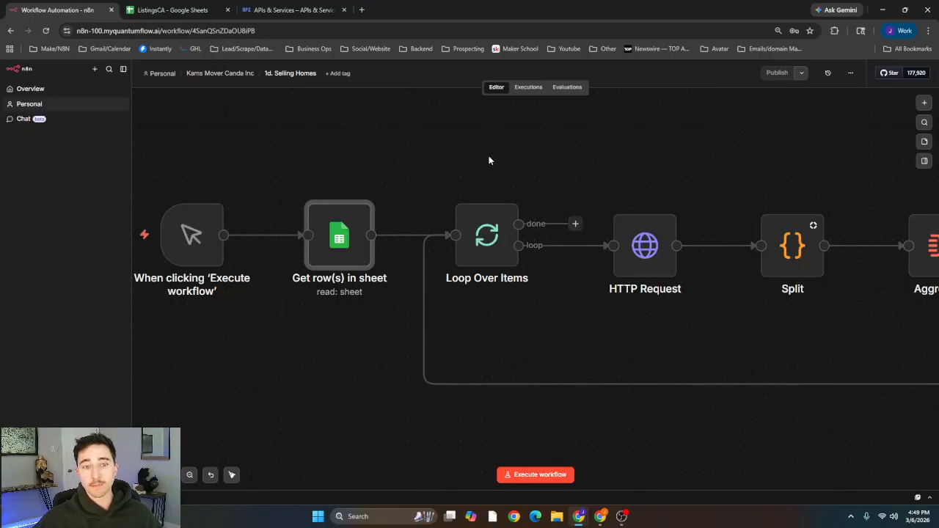
- Reopen the Get row(s) in sheet node and view its source listings sheet in the ListingsCA spreadsheet
double_click(336, 254)
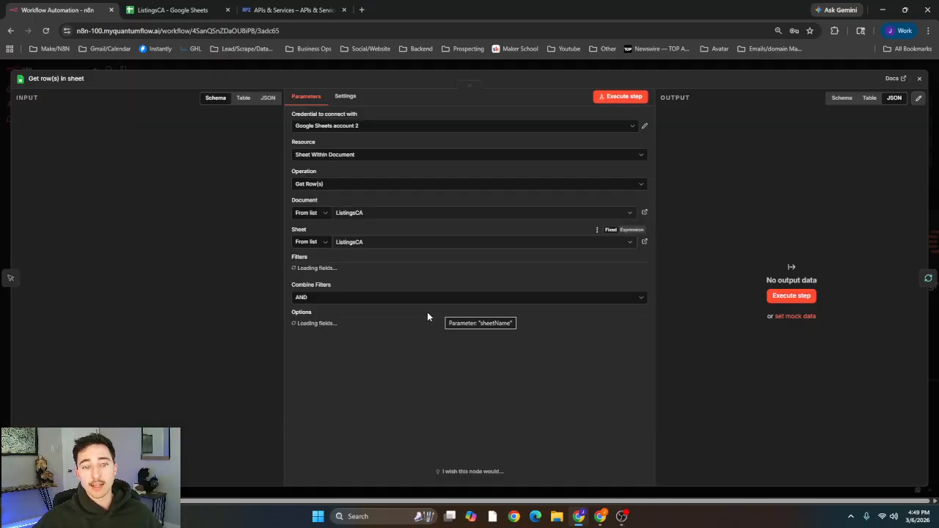
click(169, 9)
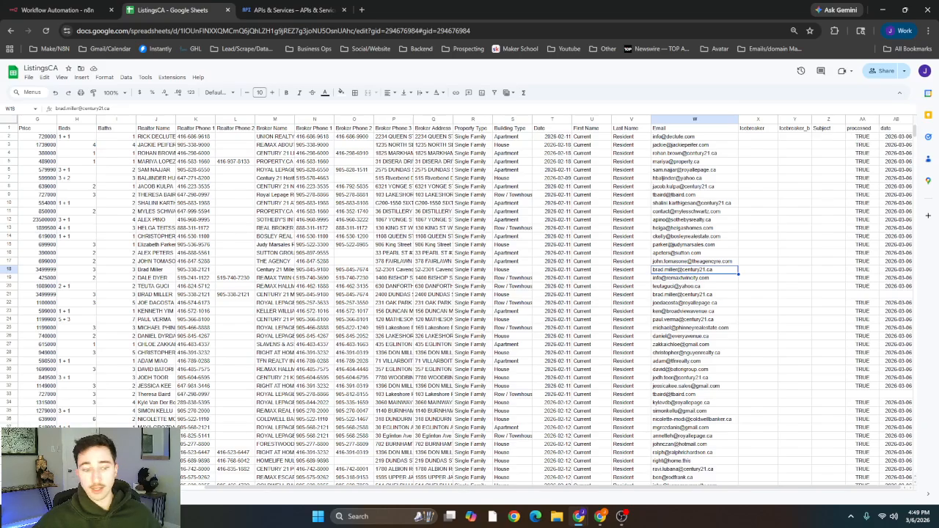
click(132, 494)
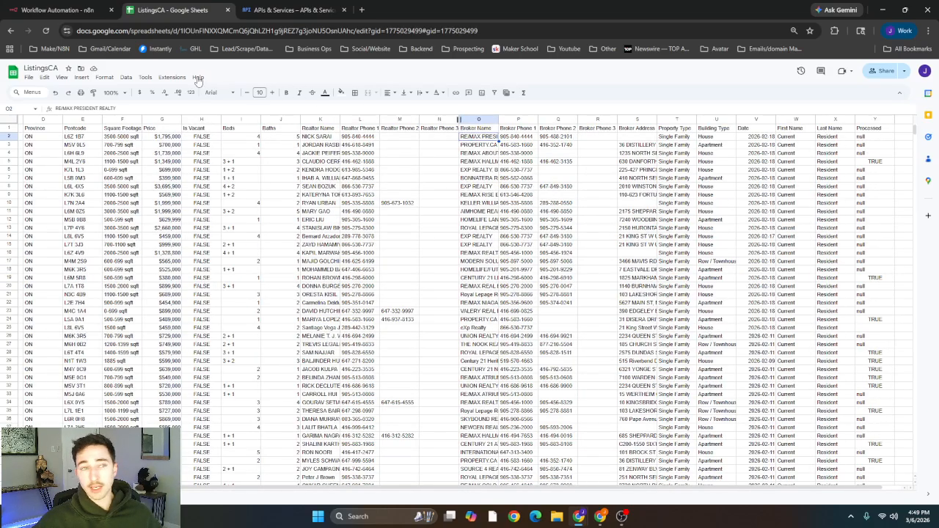
- Check the node's Processed filter against the null and TRUE values in the spreadsheet's Processed column
click(35, 5)
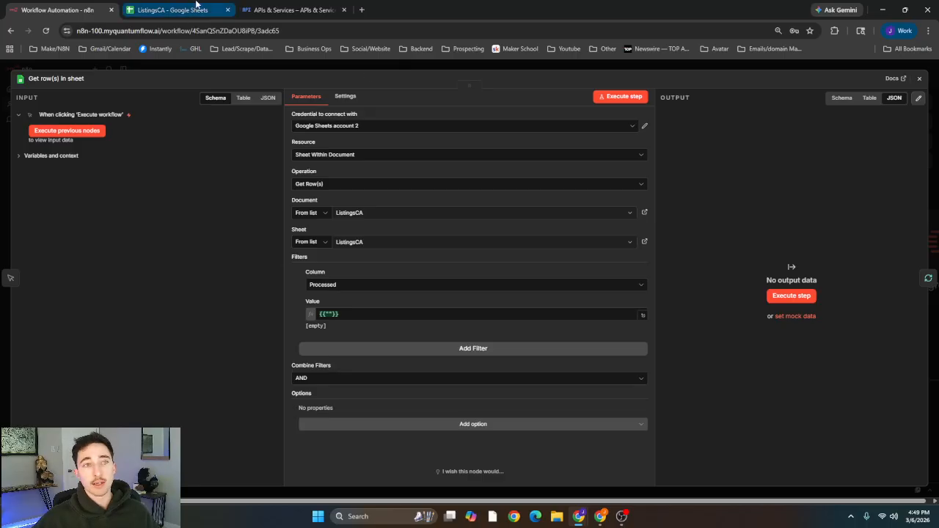
click(173, 10)
click(868, 144)
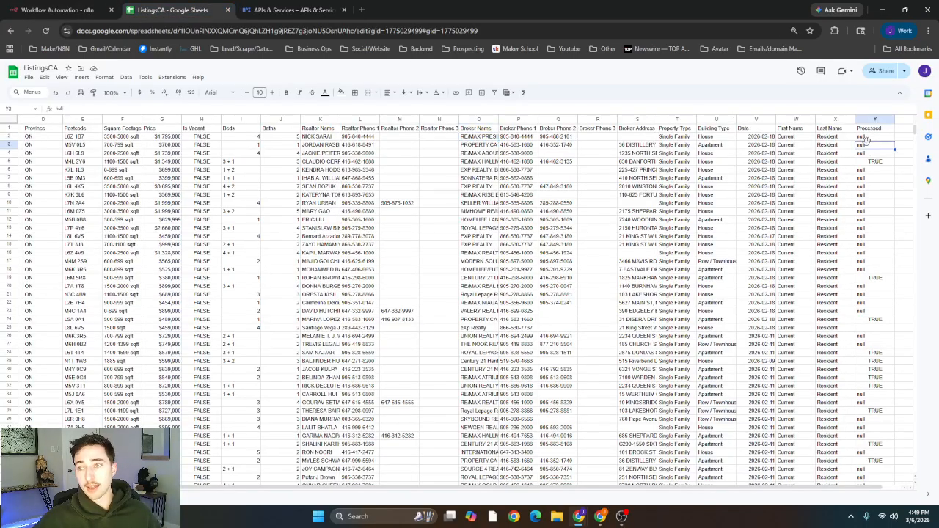
click(874, 161)
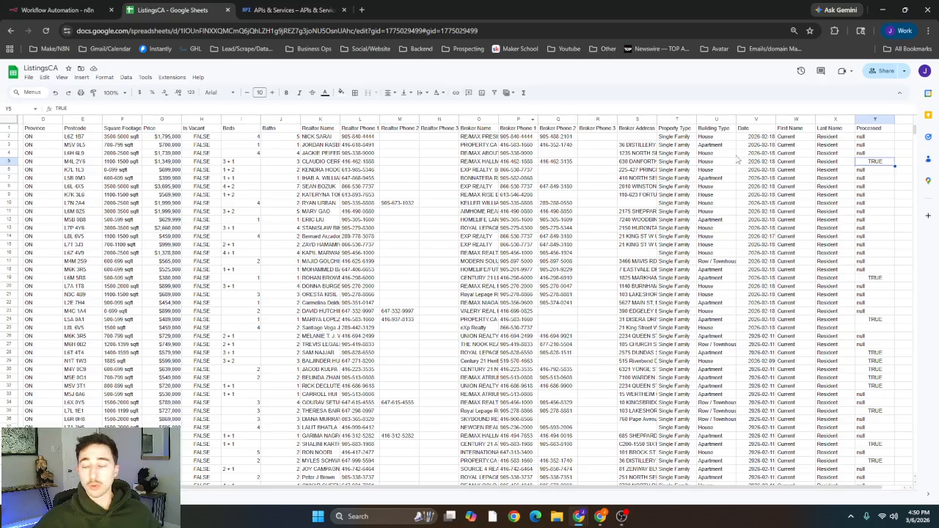
- Return to n8n, inspect the Processed filter's value expression, and close the Get row(s) in sheet node
click(58, 10)
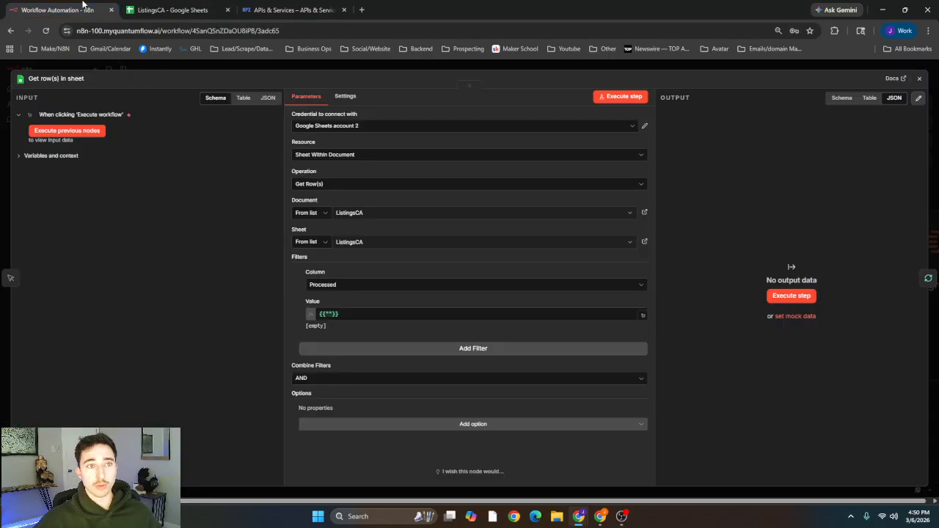
click(388, 312)
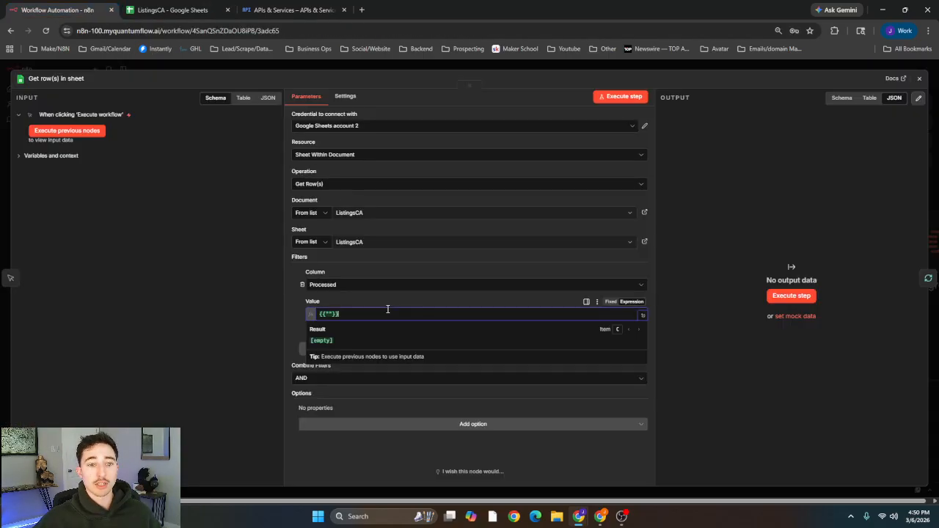
click(300, 301)
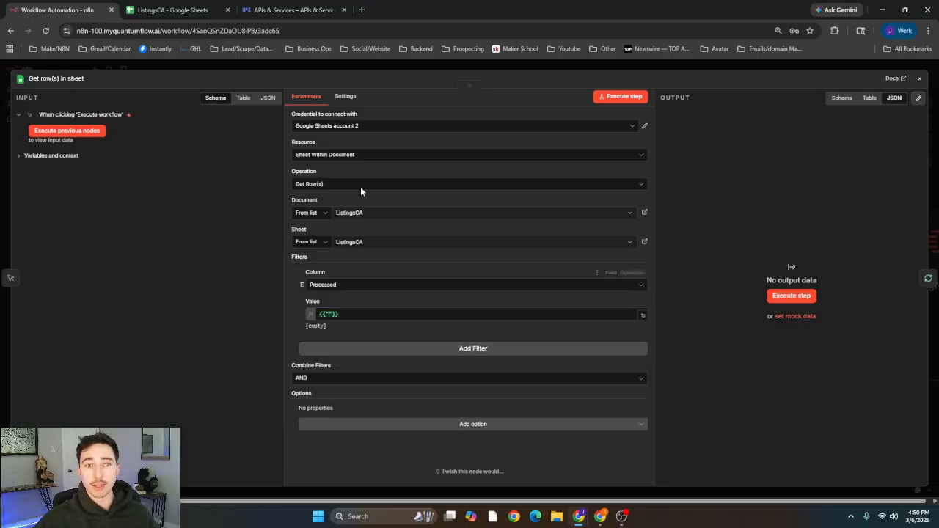
click(466, 68)
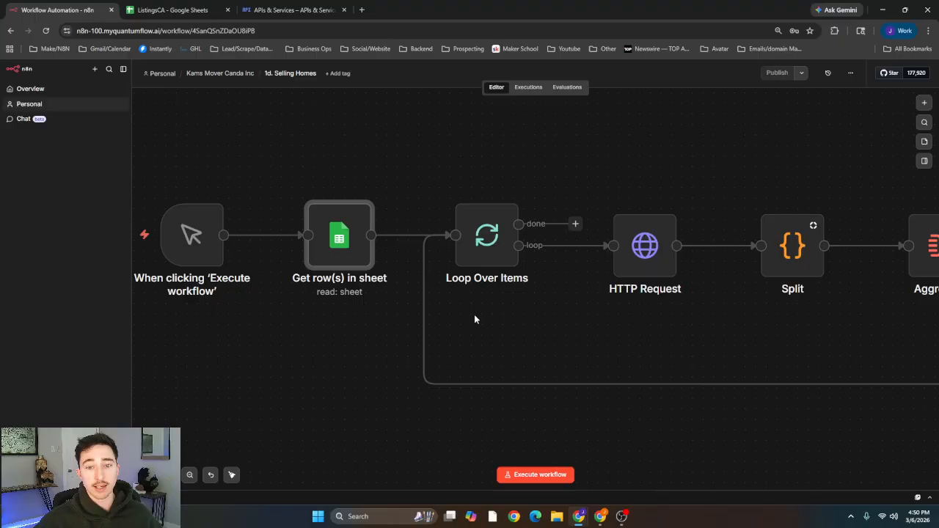
- Execute the Get row(s) in sheet node and the Loop Over Items node on the workflow canvas
scroll(474, 319, right, 2)
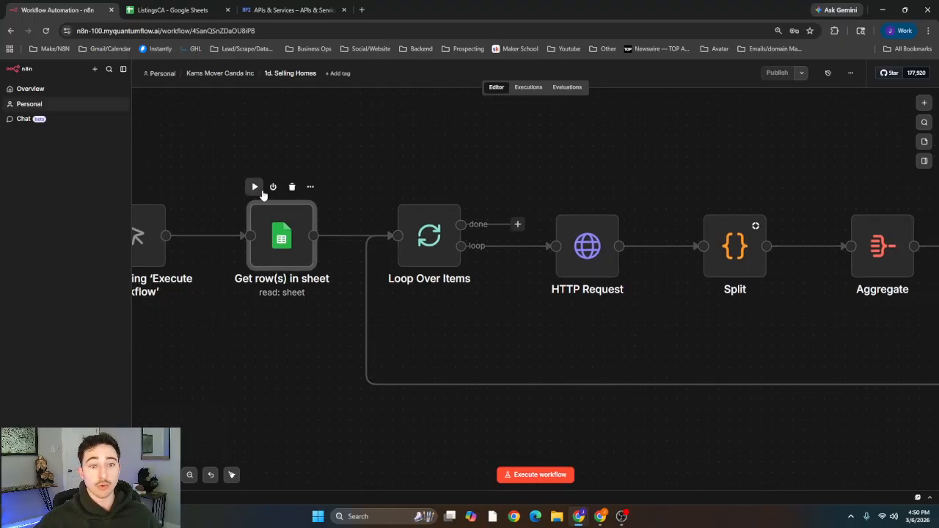
click(256, 188)
drag(441, 320, 399, 339)
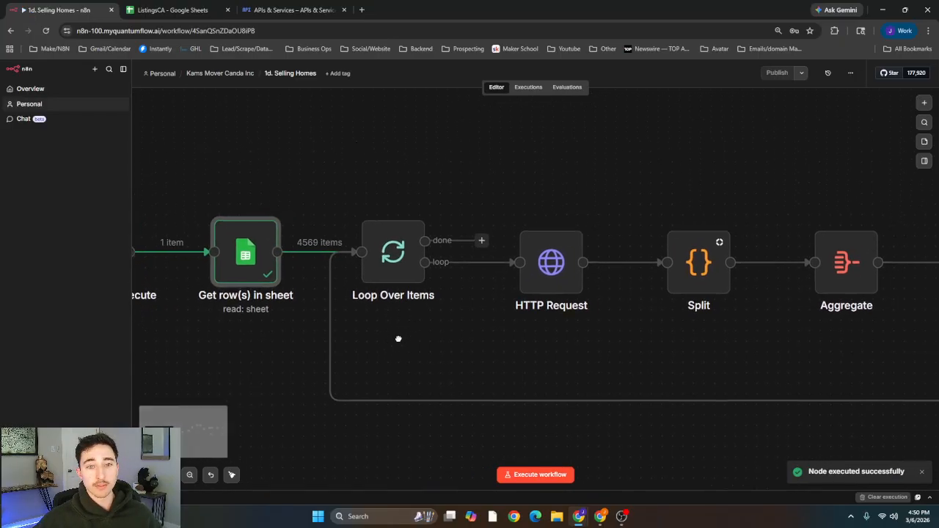
mouse_move(373, 230)
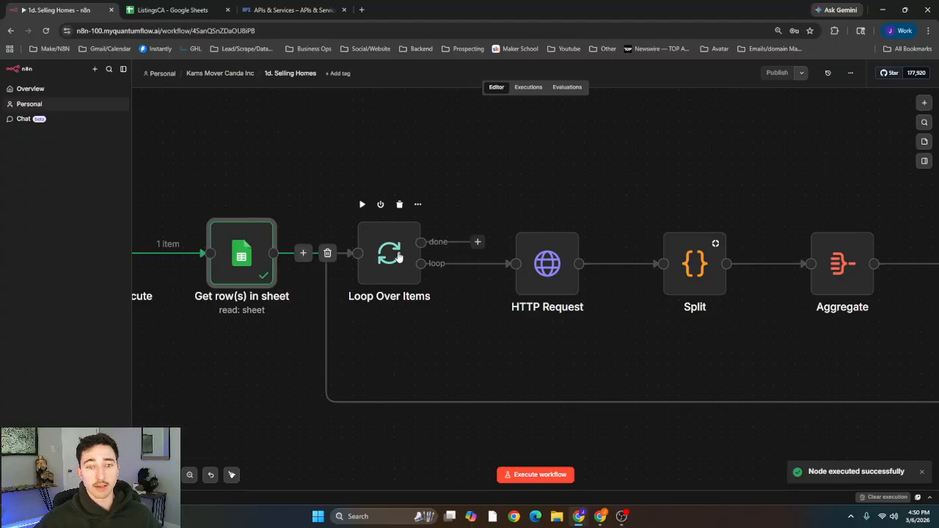
click(362, 204)
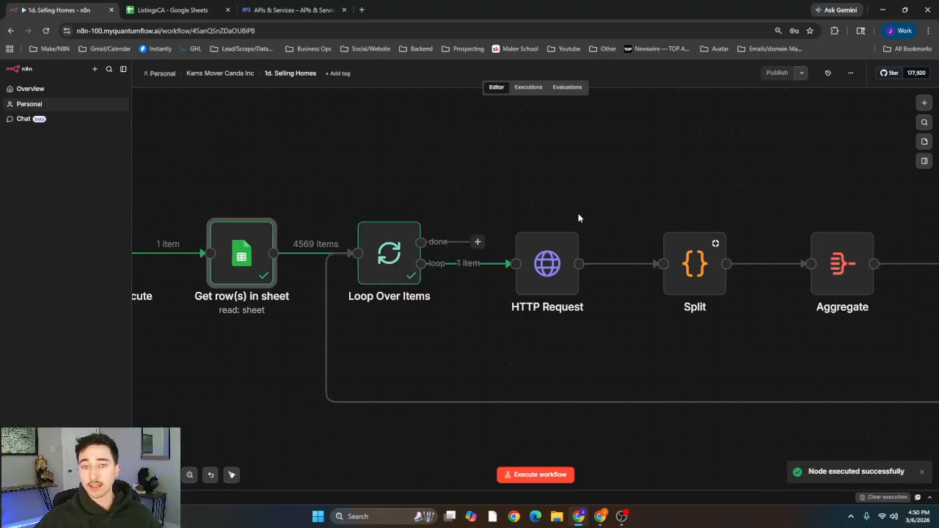
- Open the HTTP Request node and review its Brave search URL and X-Subscription-Token header
drag(513, 310, 356, 345)
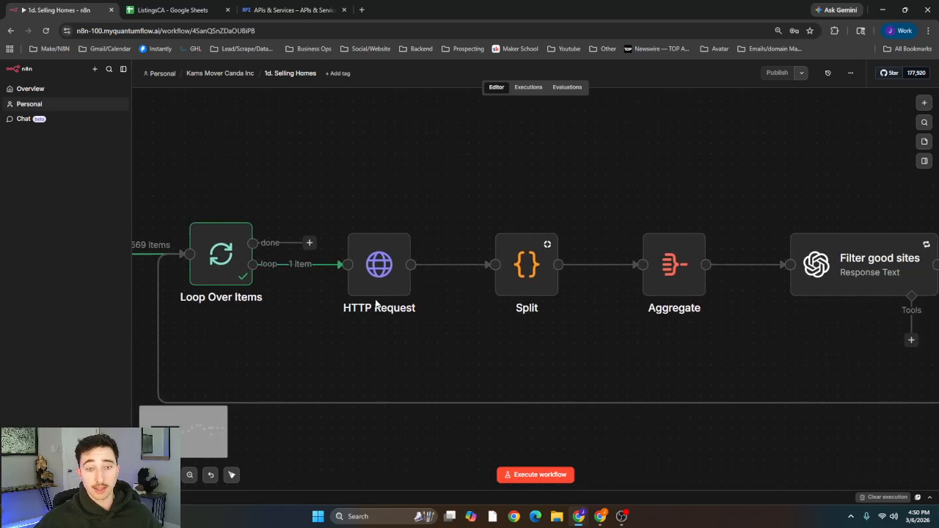
double_click(380, 290)
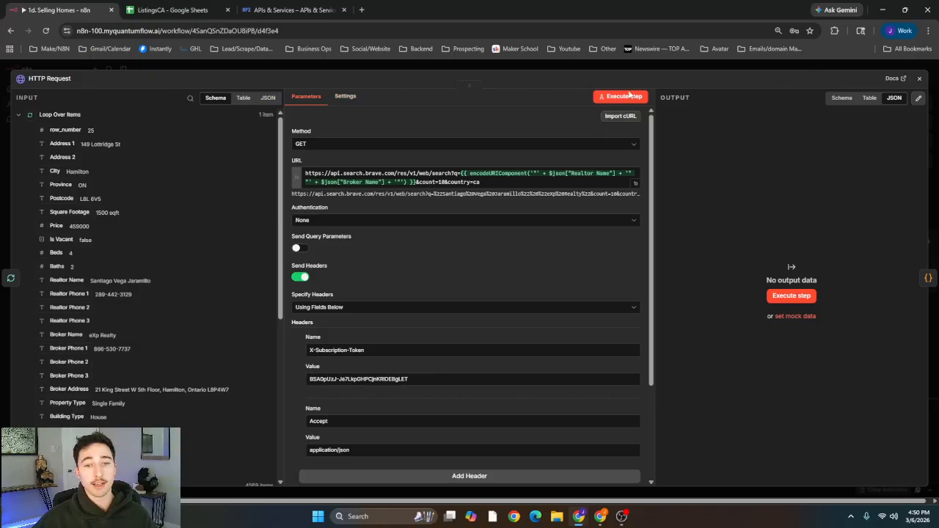
click(491, 182)
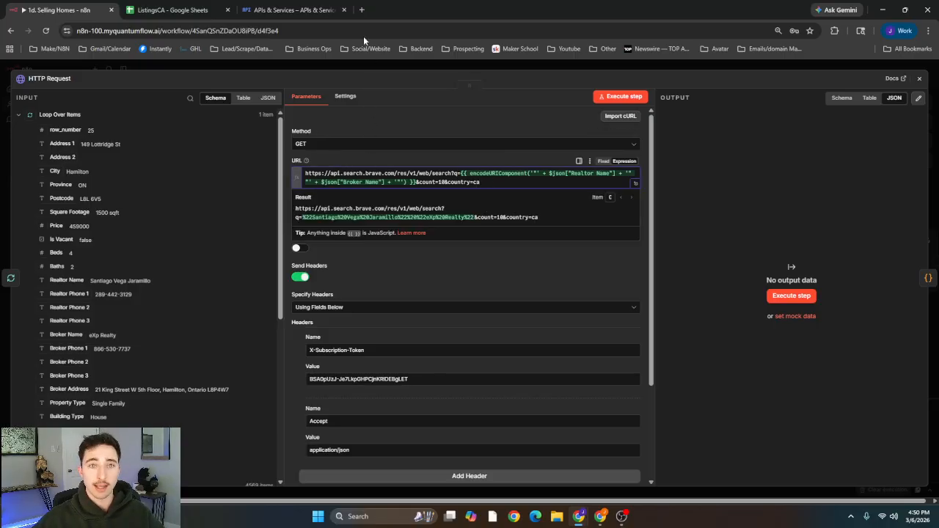
click(431, 378)
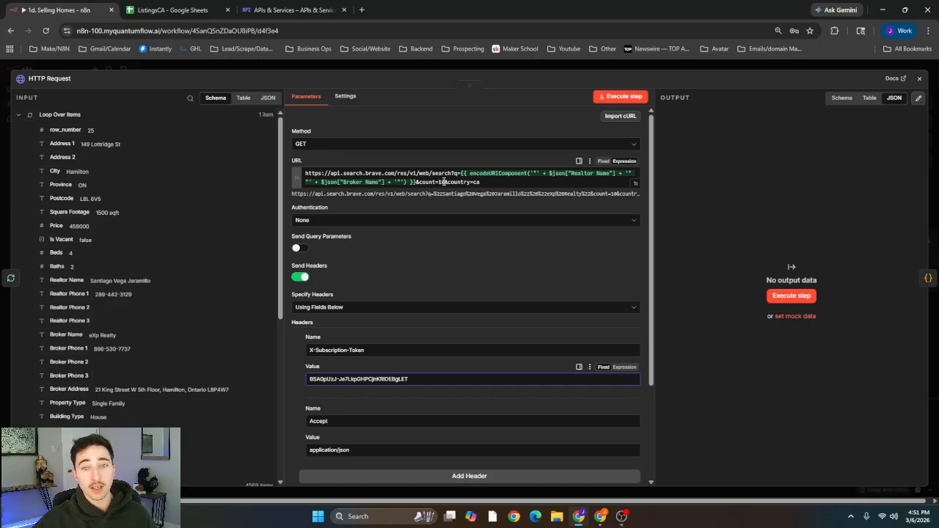
- Examine the count parameter and the Realtor Name and Broker Name fields in the HTTP Request URL expression
click(444, 182)
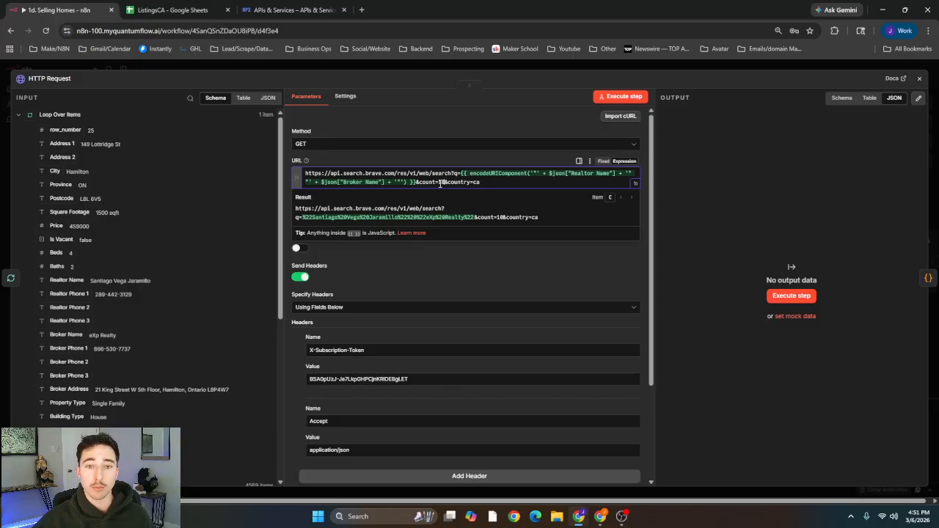
double_click(443, 182)
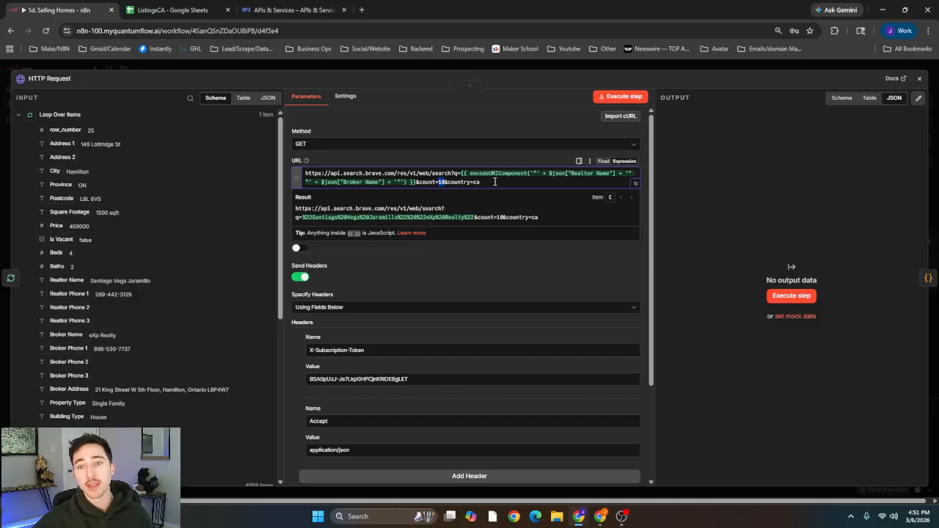
click(564, 174)
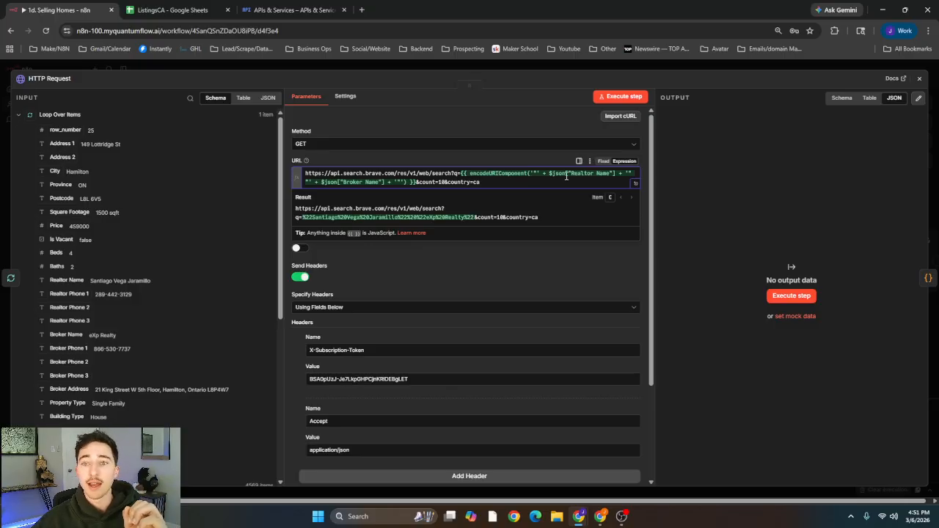
drag(571, 174, 611, 174)
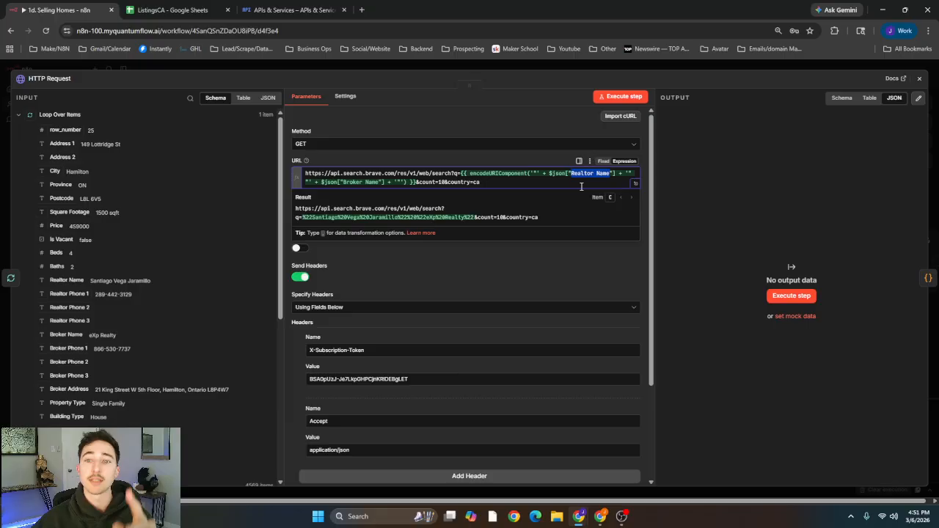
drag(344, 182, 383, 182)
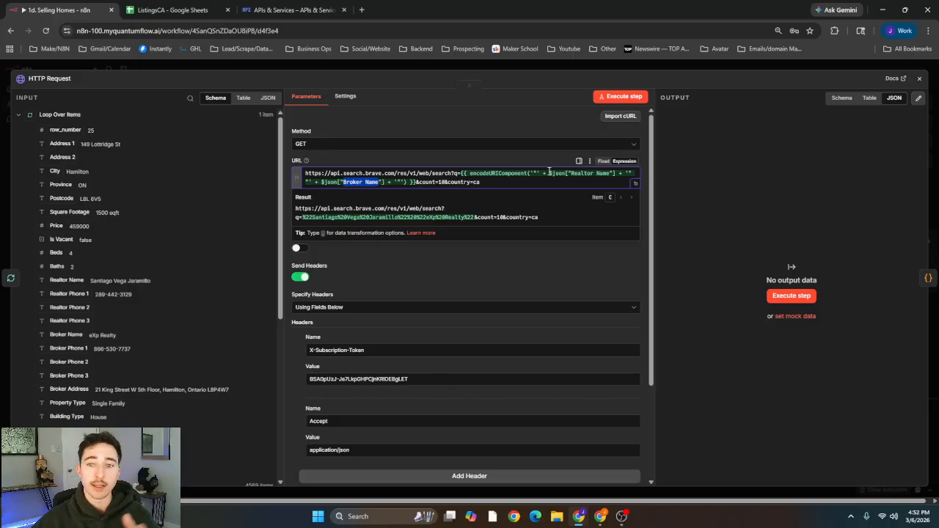
click(579, 176)
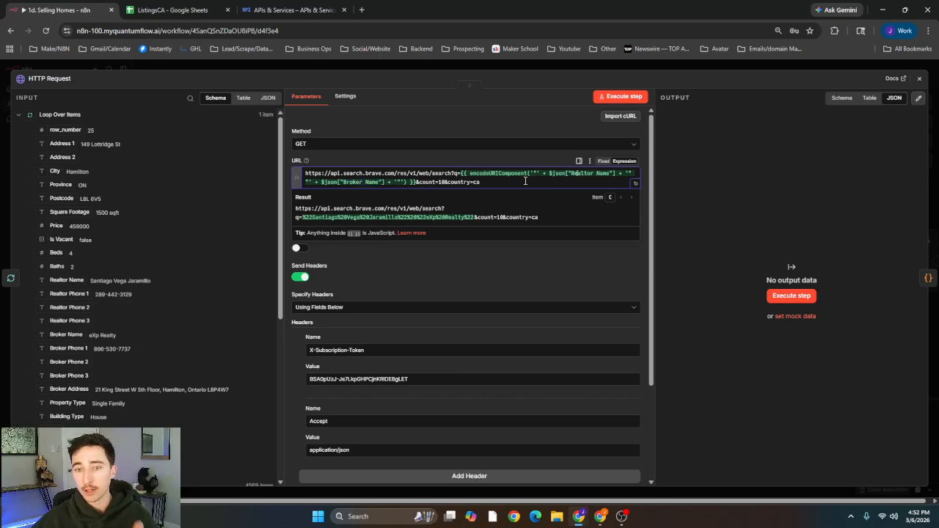
- Review the X-Subscription-Token and Accept header values, execute the HTTP Request node and close it
click(432, 271)
scroll(432, 260, down, 2)
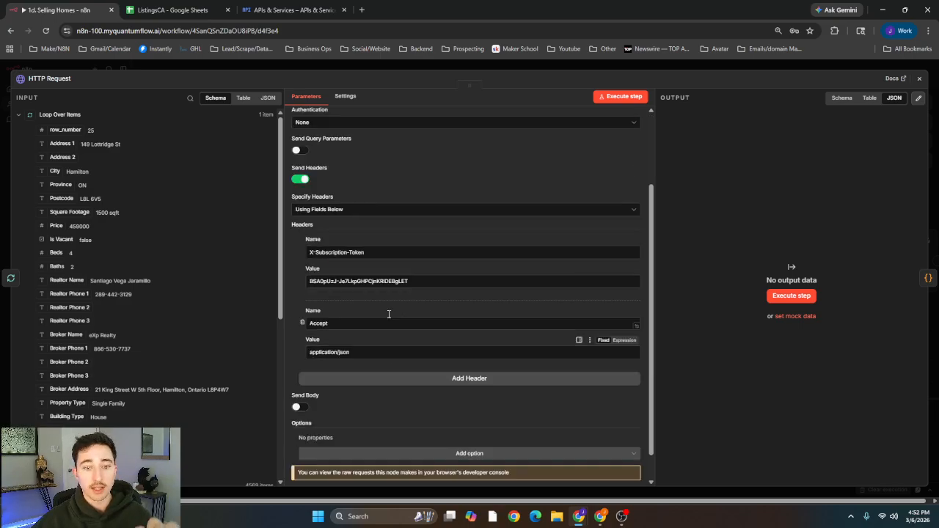
click(426, 283)
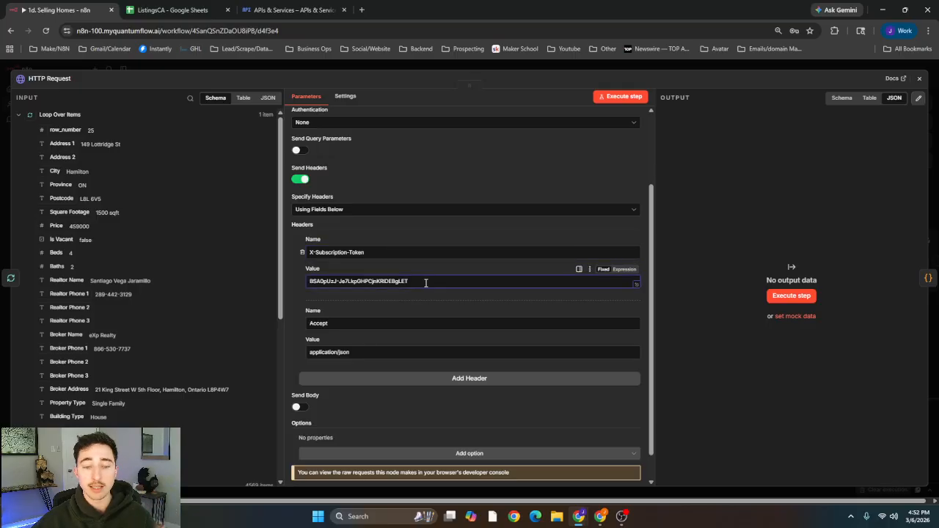
click(397, 352)
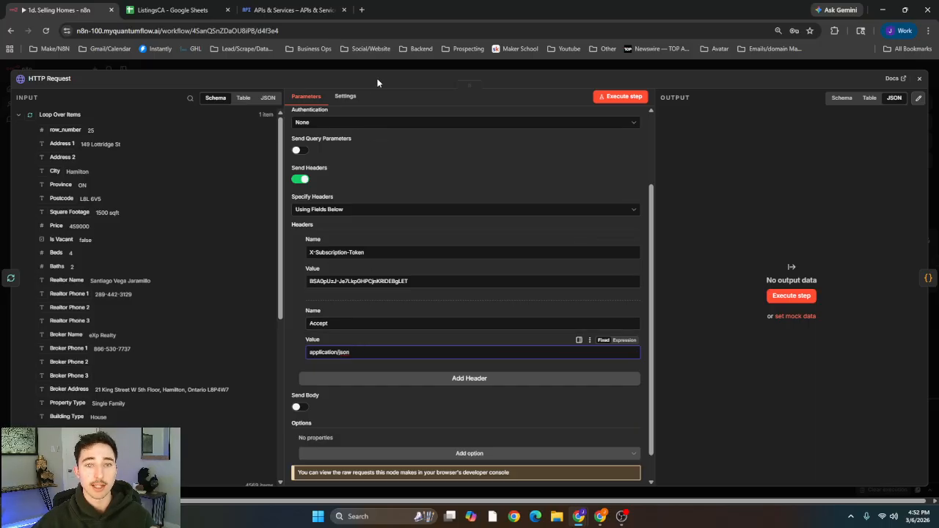
click(621, 96)
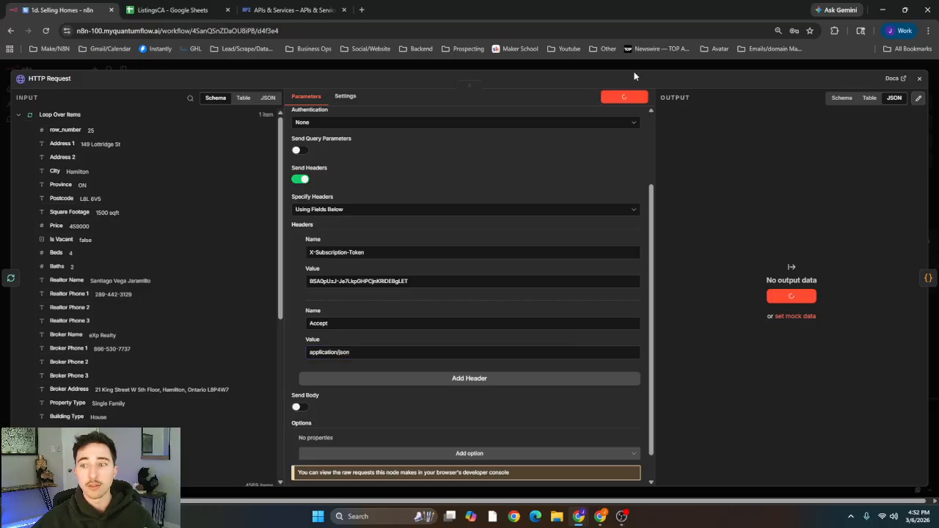
click(689, 62)
- Open the Split node and review the JavaScript that maps each search result's title, URL and description
drag(528, 350, 388, 325)
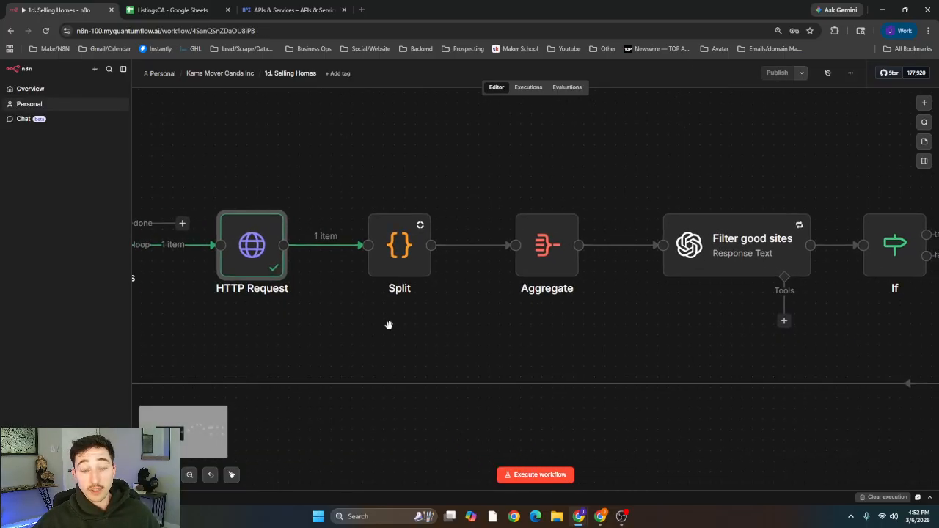
double_click(399, 249)
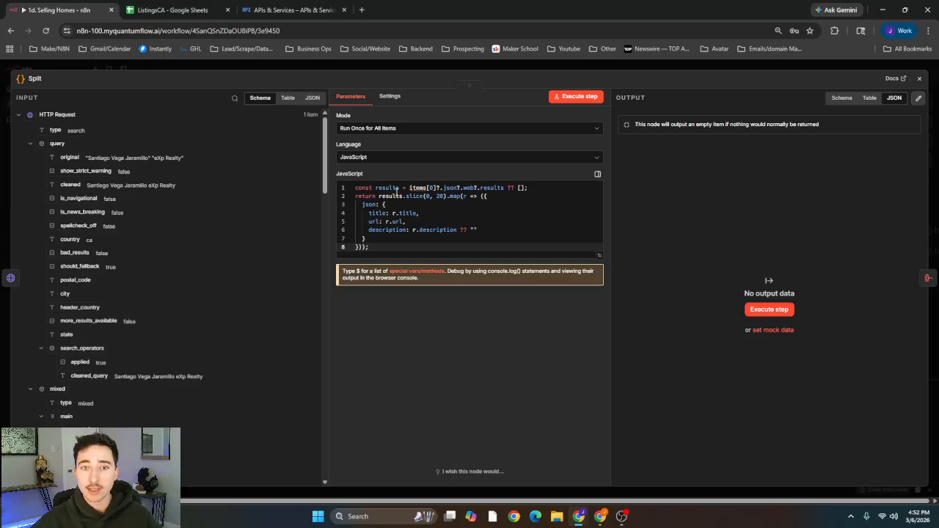
- Execute the Split node, review the first result's title, url and description in the output, and close the node
click(583, 96)
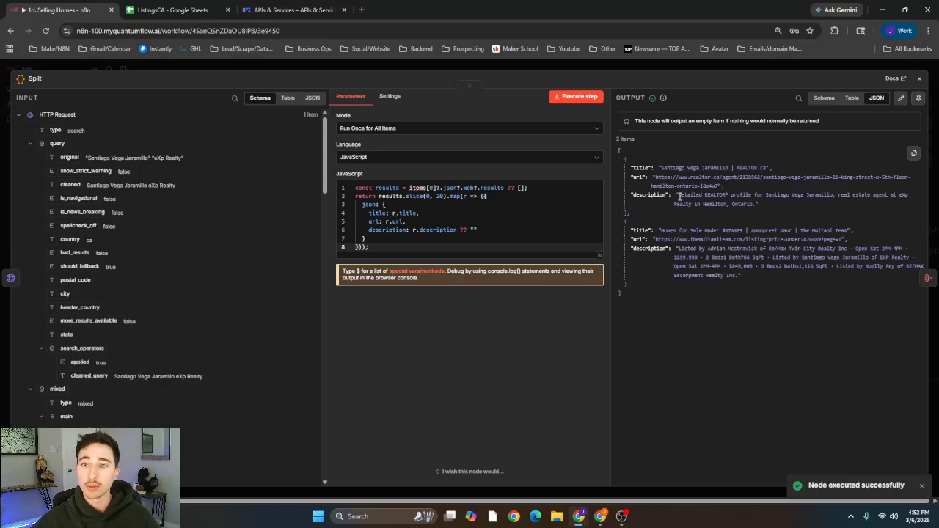
drag(658, 168, 772, 168)
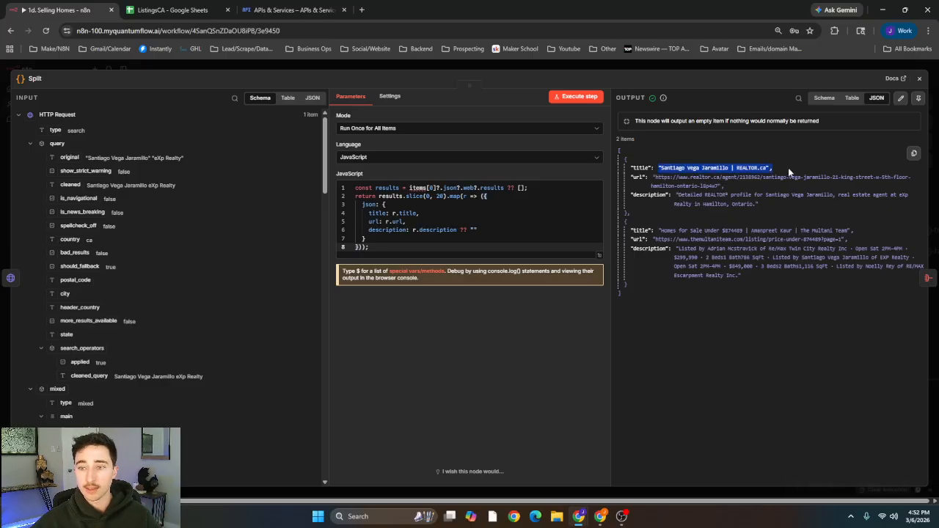
click(680, 221)
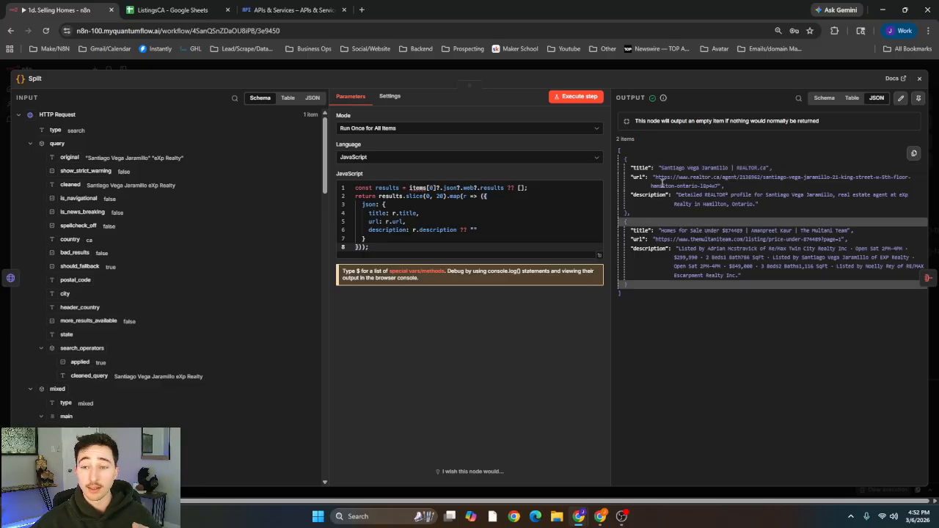
click(659, 181)
drag(658, 180, 727, 188)
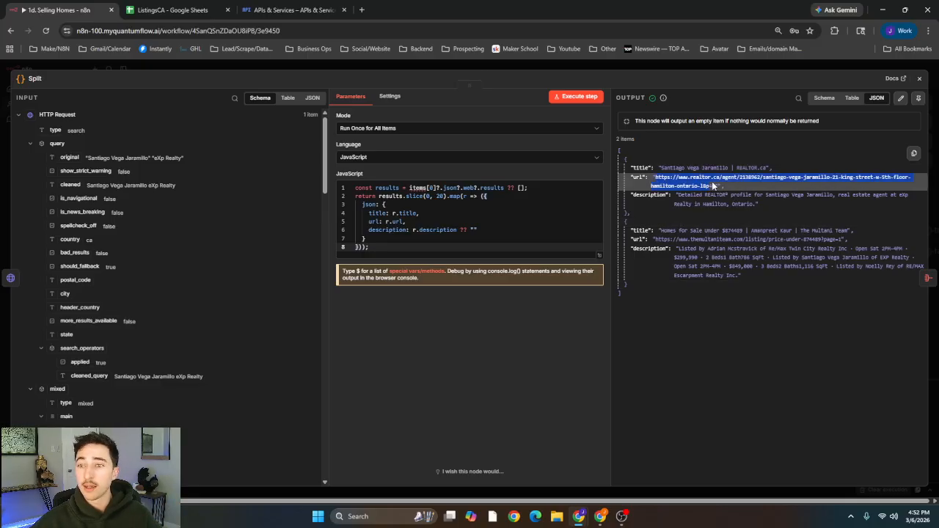
click(730, 190)
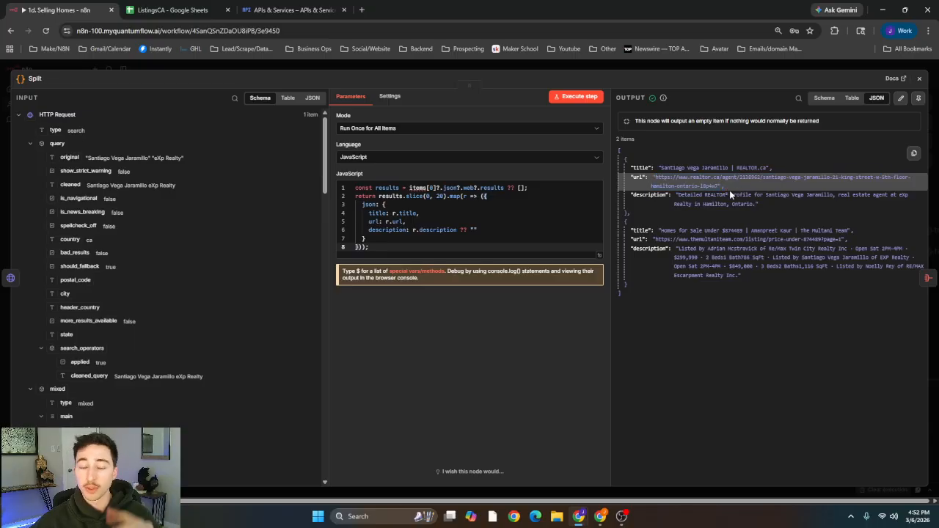
drag(676, 195, 769, 208)
click(772, 213)
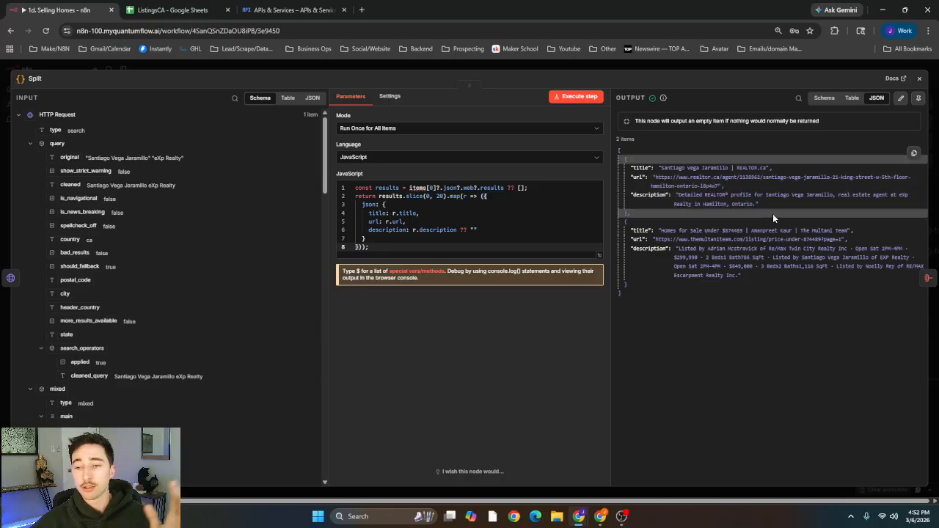
click(687, 63)
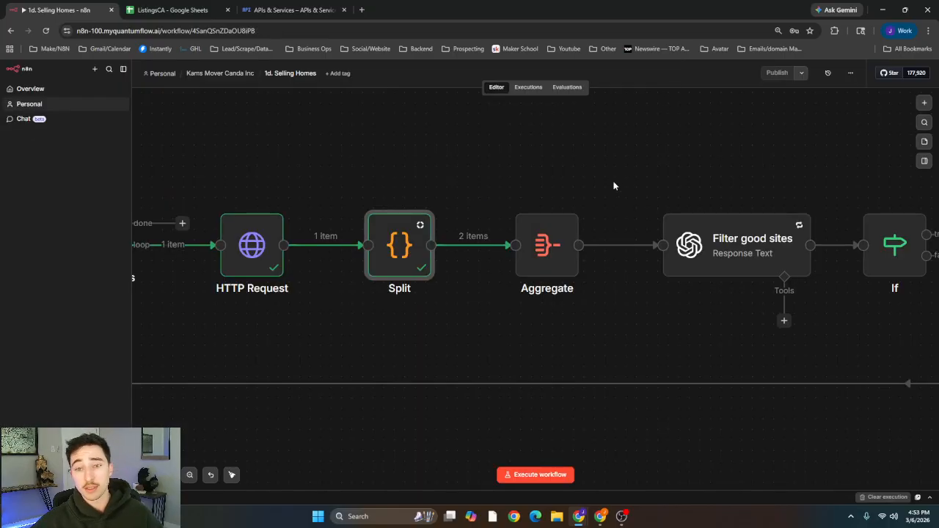
- Open and execute the Aggregate node, reviewing its All Item Data mode, Scraped_Sites output field and the output in schema view, then close it
double_click(557, 257)
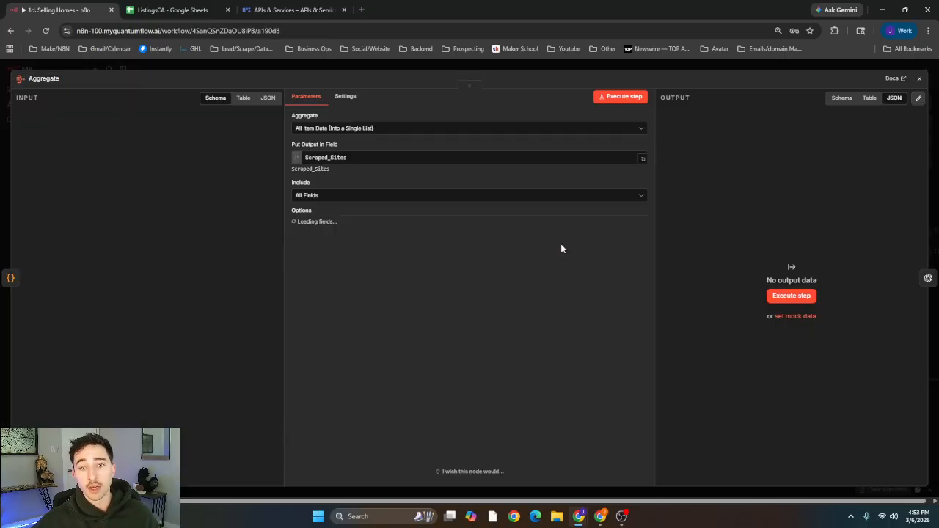
click(624, 97)
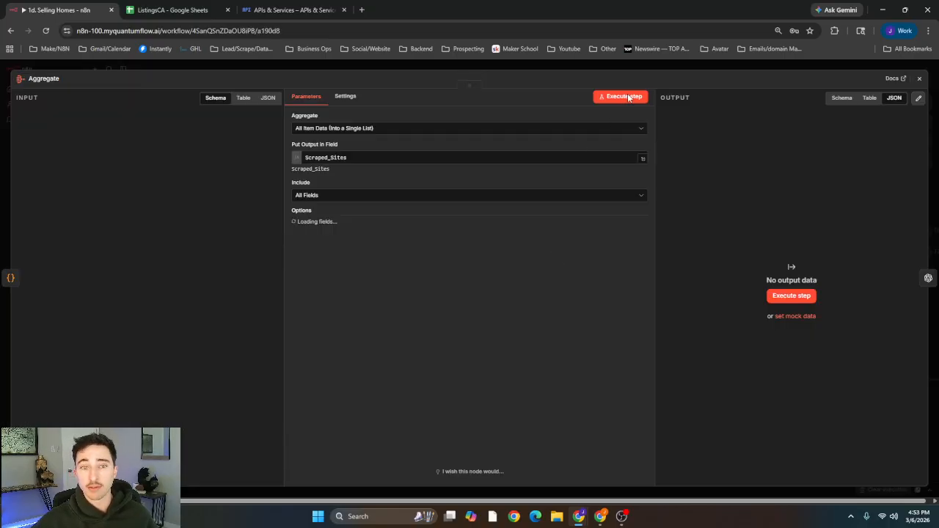
click(396, 132)
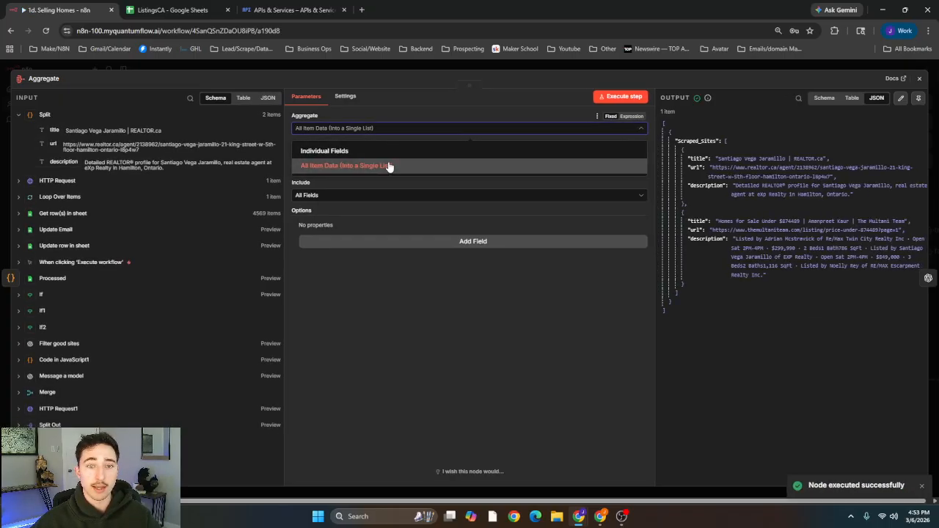
click(409, 103)
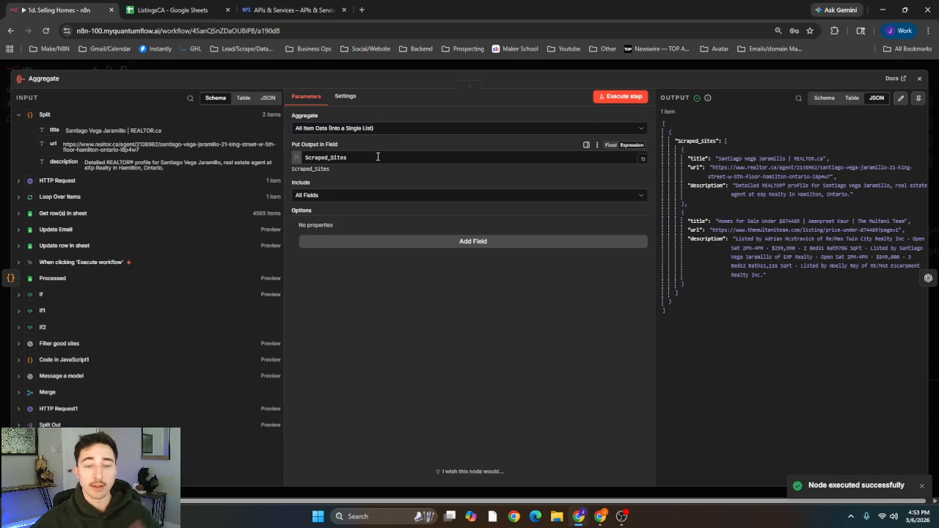
click(378, 157)
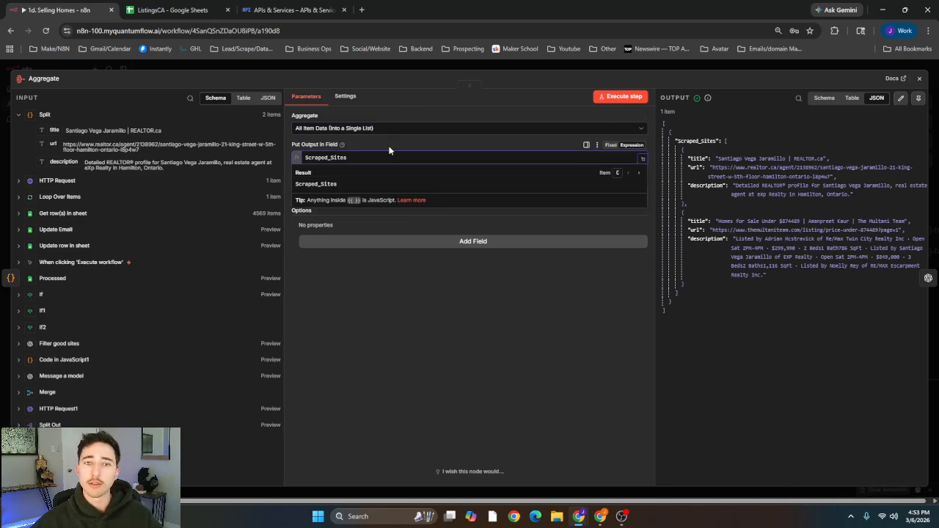
click(603, 377)
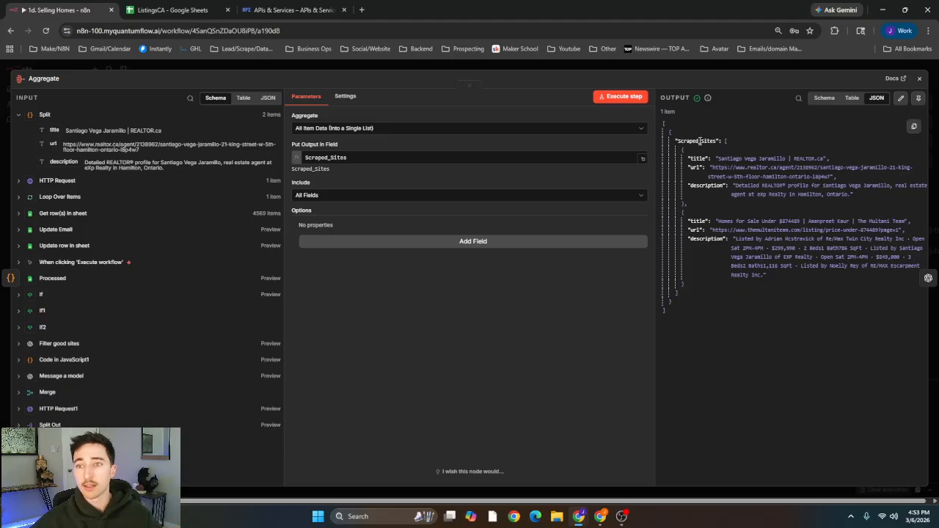
click(824, 98)
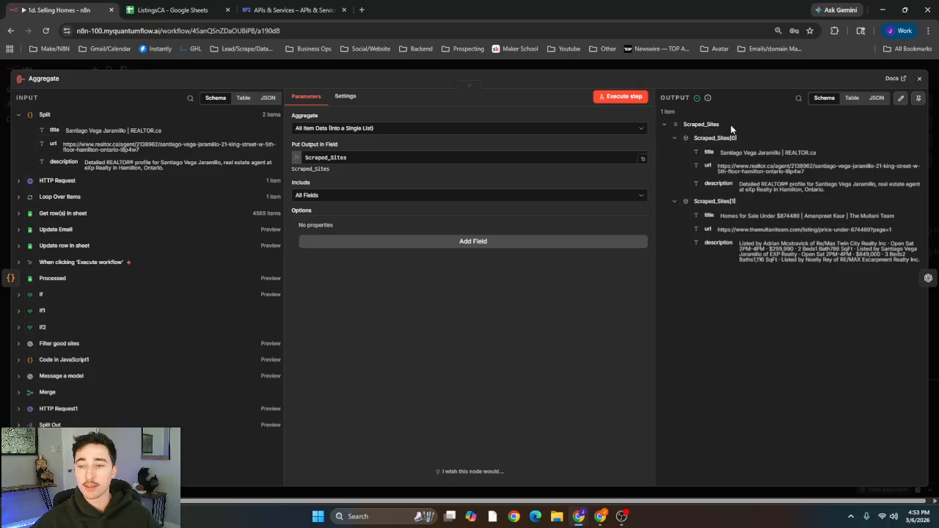
click(738, 65)
- Open the Filter good sites node, execute it and view the system prompt in the expanded expression editor
scroll(587, 190, right, 5)
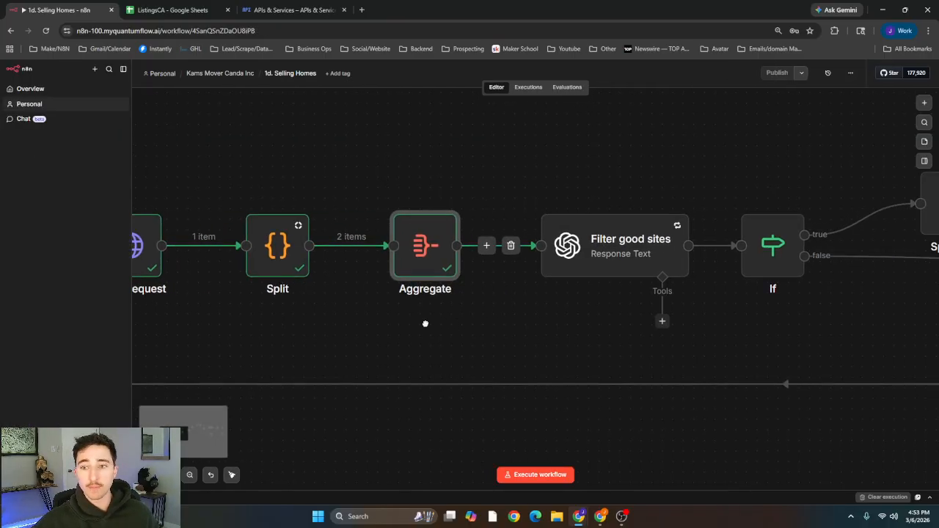
double_click(440, 237)
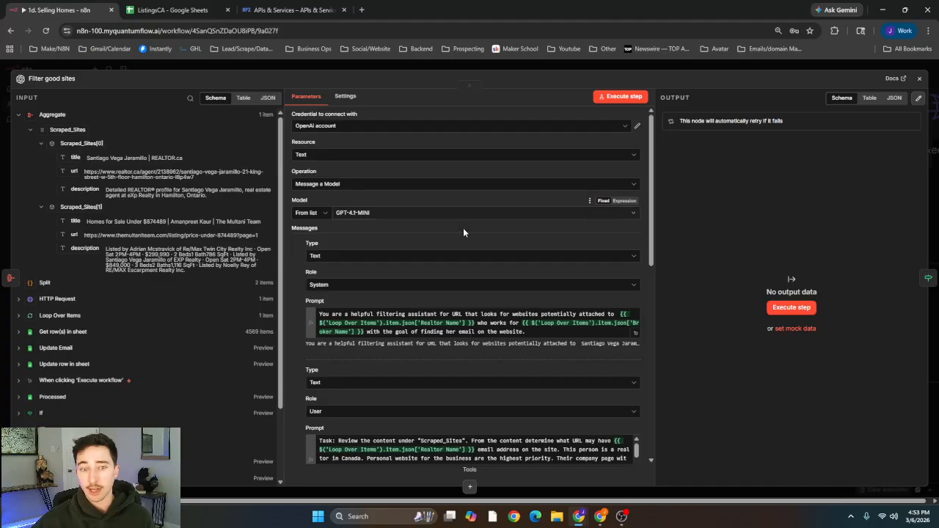
click(622, 97)
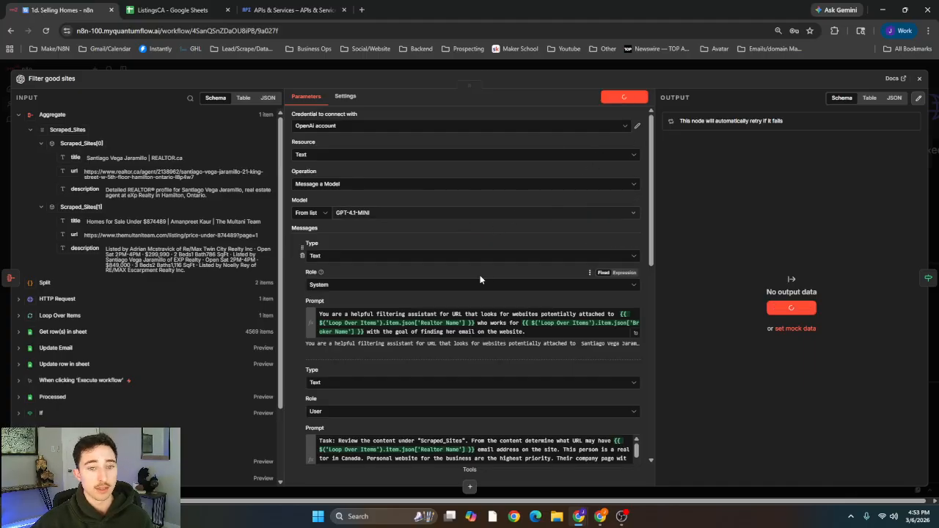
scroll(452, 299, down, 1)
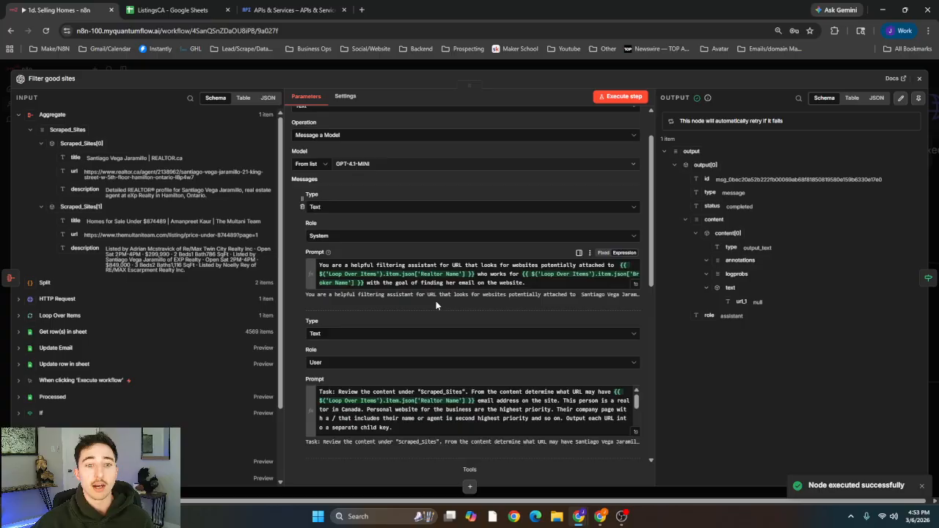
click(636, 284)
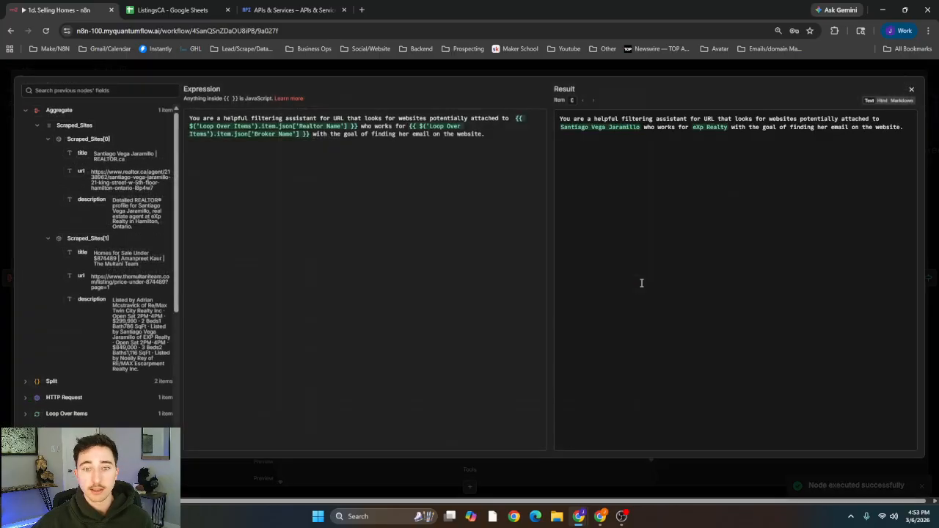
click(456, 74)
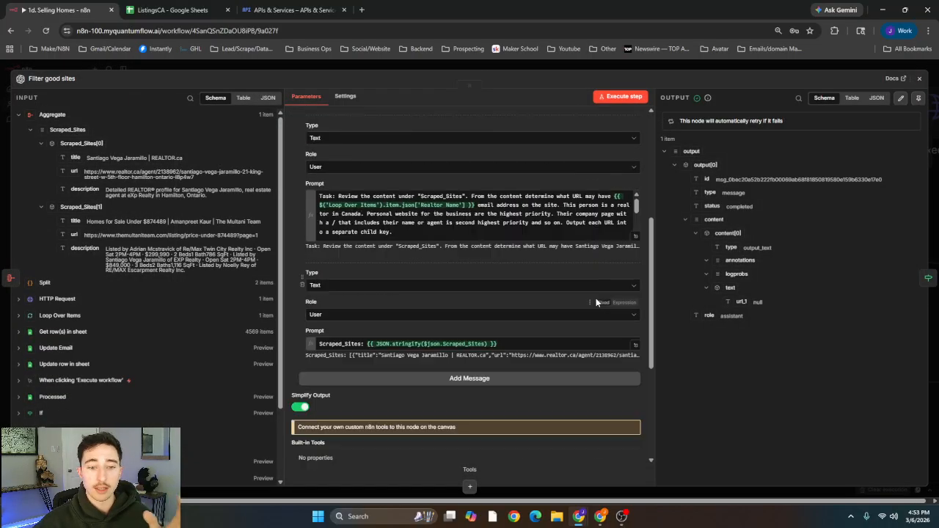
- Examine the Filter good sites node's user messages: the task prompt and the stringified Scraped_Sites input
scroll(434, 269, up, 3)
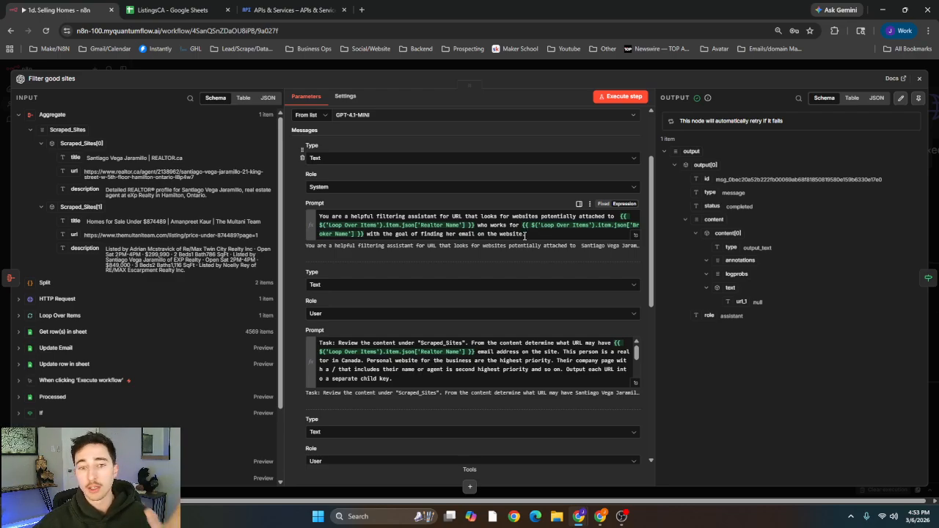
scroll(525, 235, down, 3)
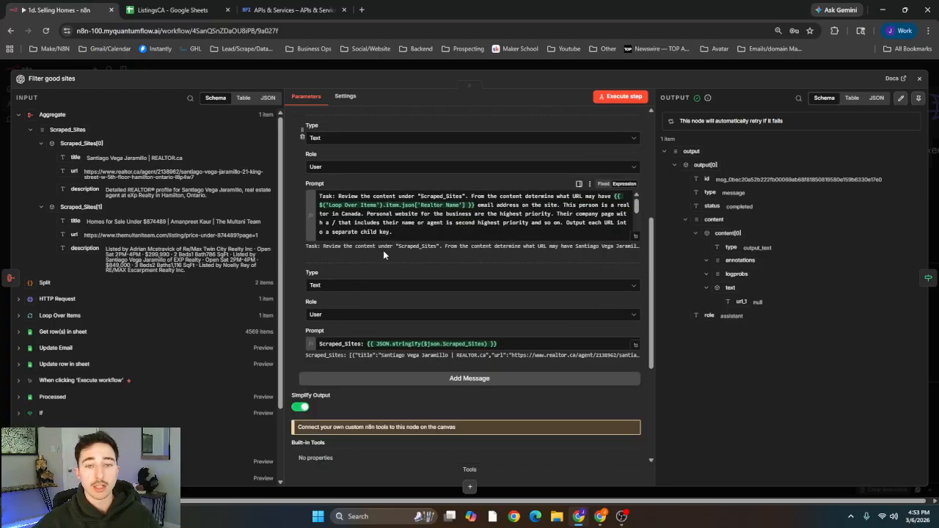
scroll(401, 236, up, 1)
click(411, 286)
scroll(411, 285, up, 1)
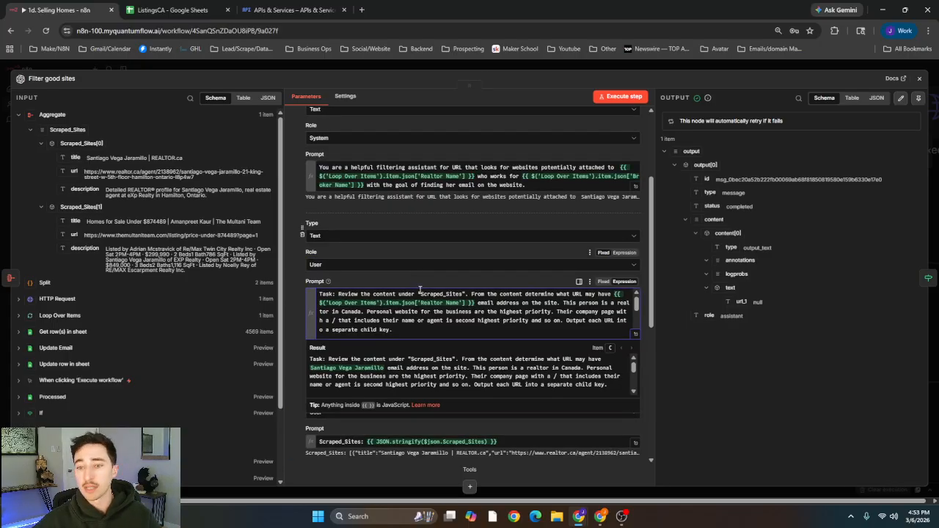
scroll(436, 303, down, 5)
scroll(435, 303, up, 3)
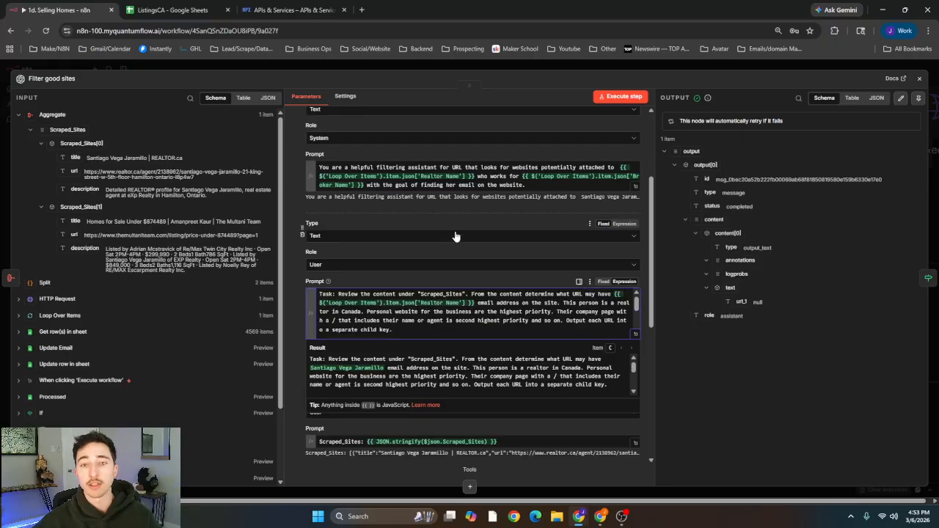
- Read the system prompt with its resolved Realtor Name and Broker Name values in the expanded expression editor
scroll(485, 242, up, 1)
click(534, 240)
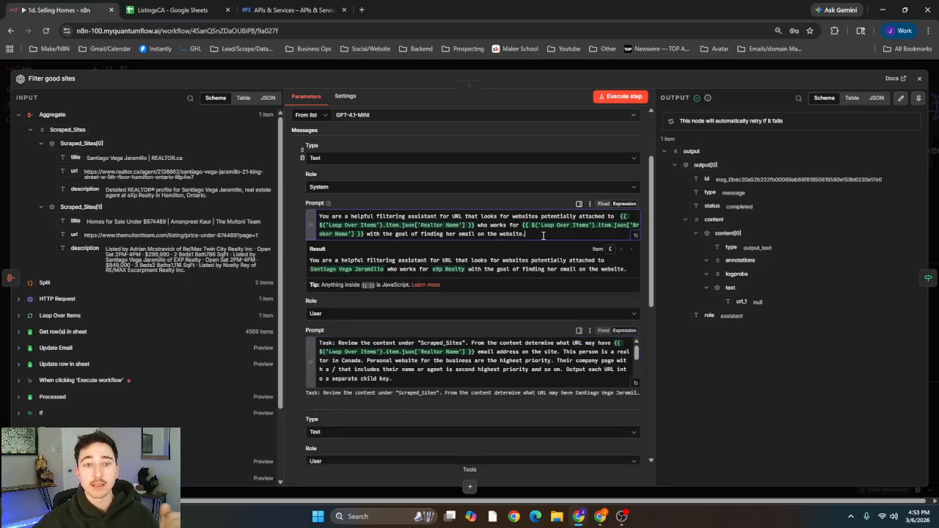
click(635, 245)
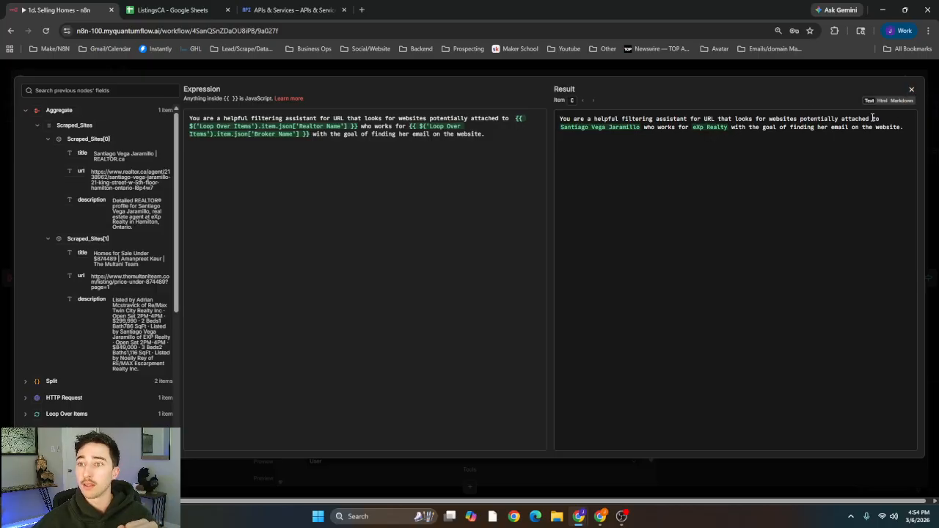
click(912, 89)
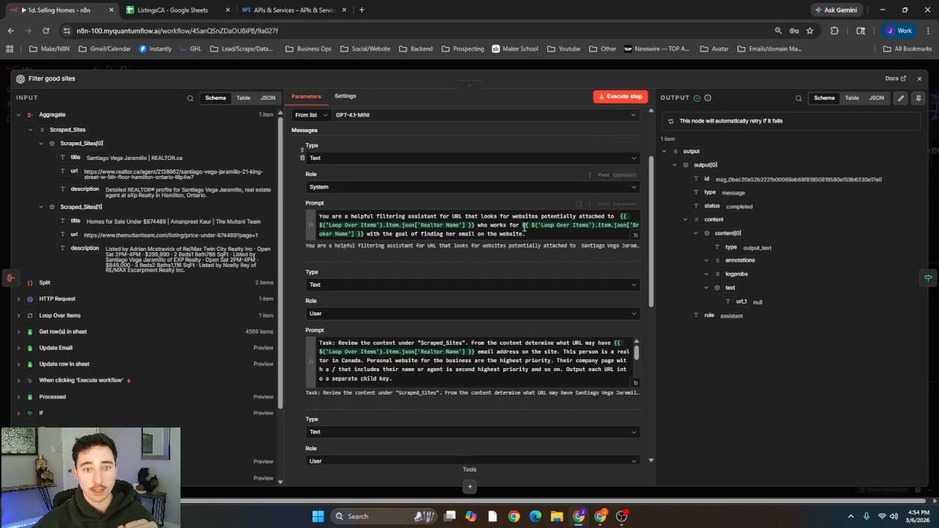
- Replace "her" with "their" in the system prompt so it reads "with the goal of finding their email on the website."
click(458, 235)
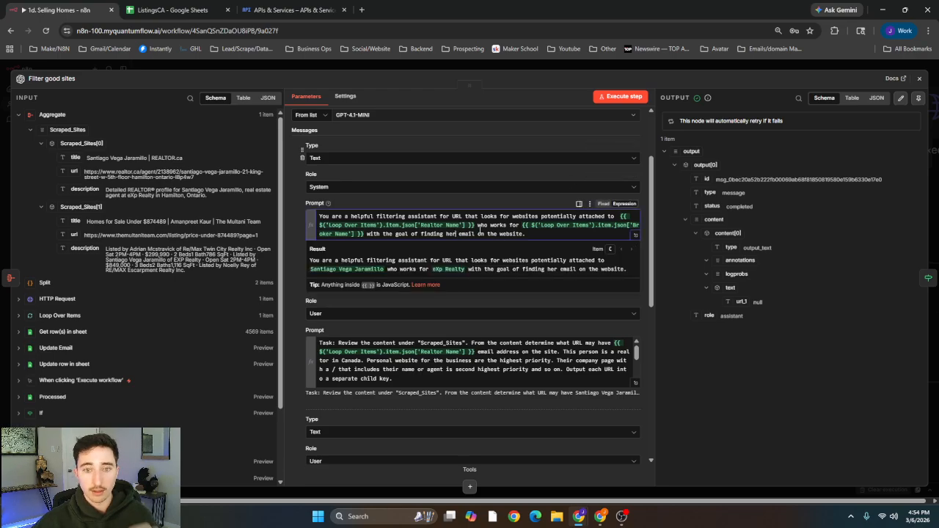
key(BackSpace)
key(BackSpace)
key(BackSpace)
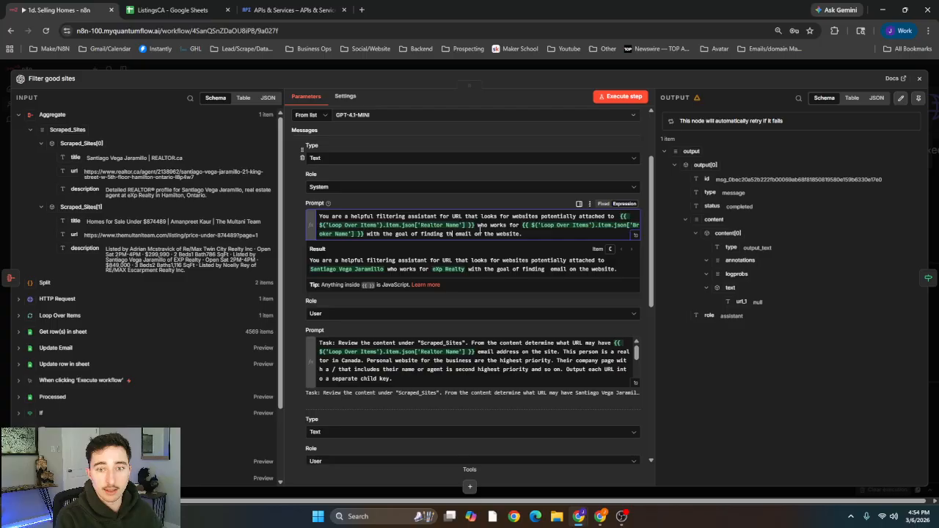
text(their)
click(543, 236)
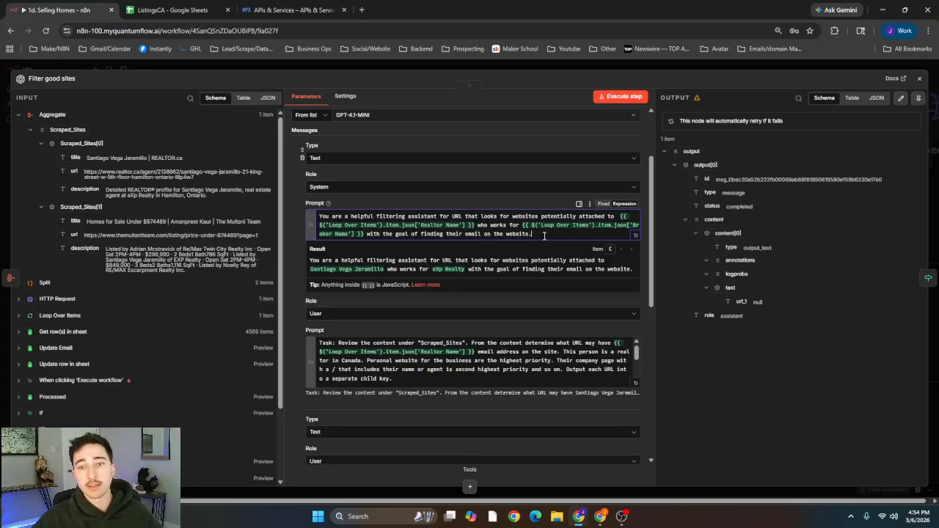
click(446, 303)
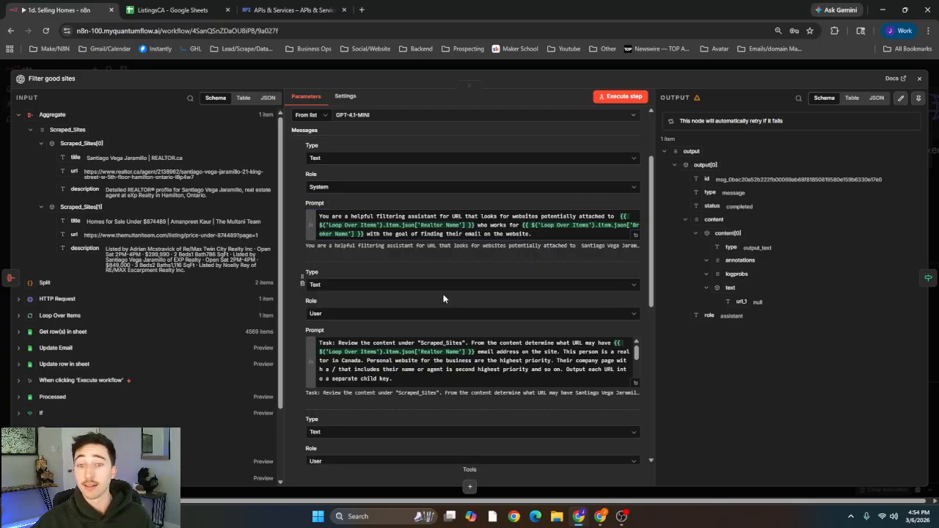
- Expand the user task prompt and review its rules on excluded social and remax sites, url_1 child keys and null output, then close the editor
scroll(429, 292, down, 2)
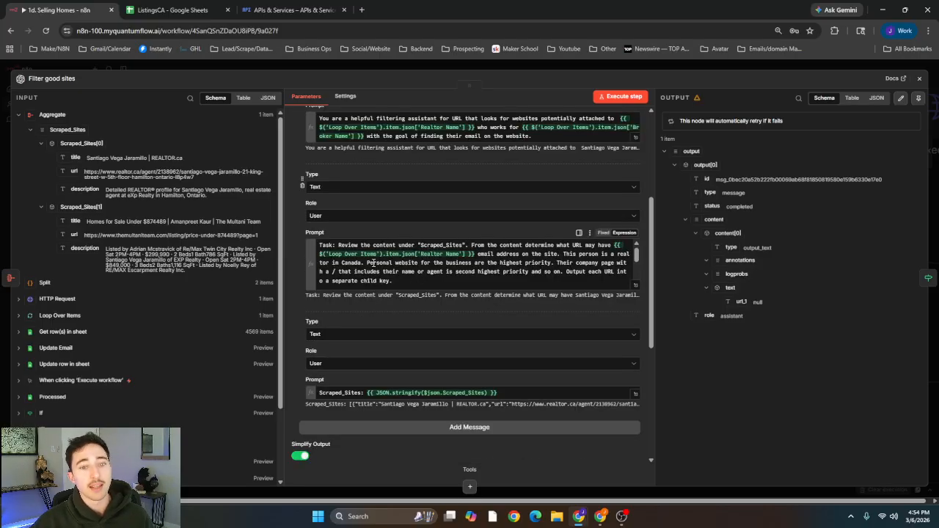
click(635, 285)
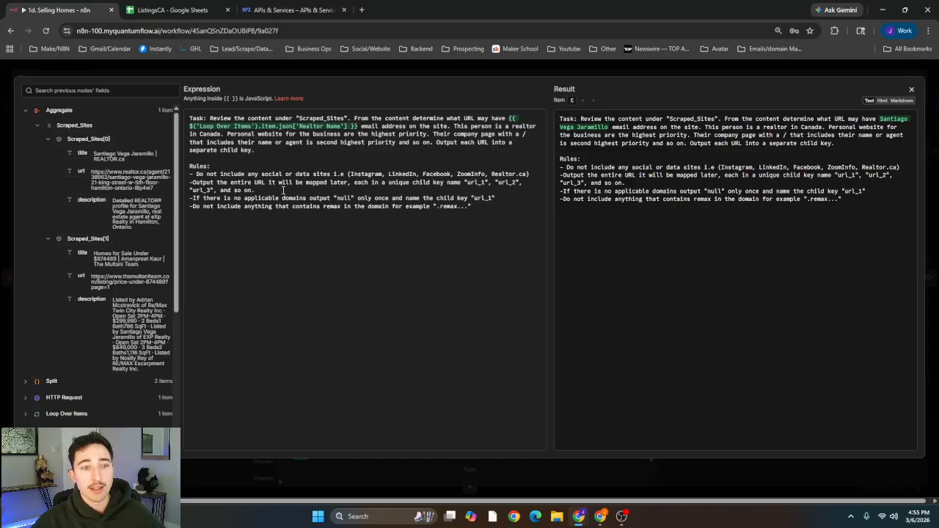
click(488, 211)
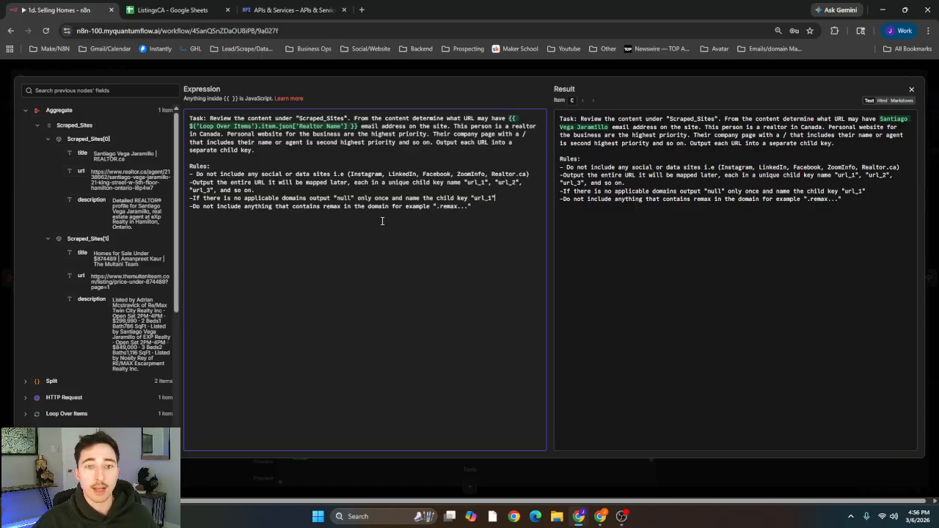
click(541, 73)
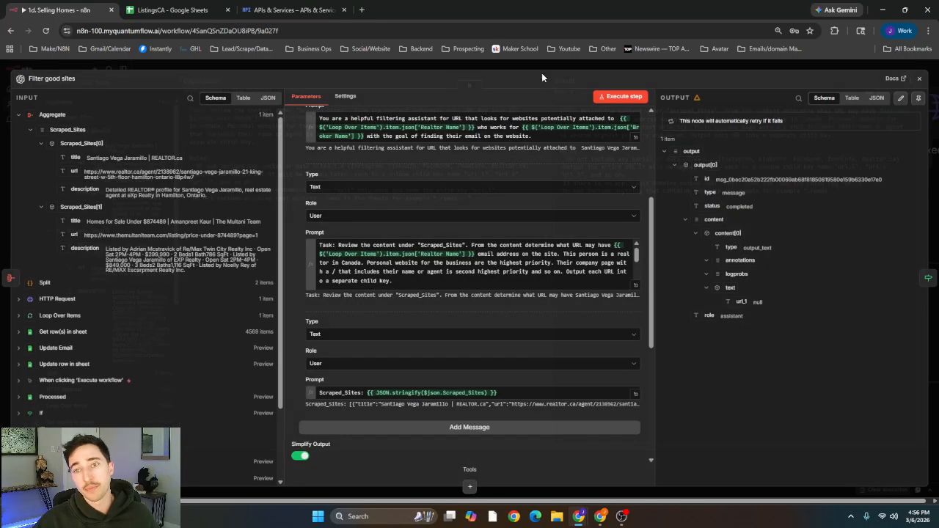
- Examine the last user message's JSON.stringify expression for Scraped_Sites and the output format options, then close the Filter good sites node
scroll(515, 301, down, 2)
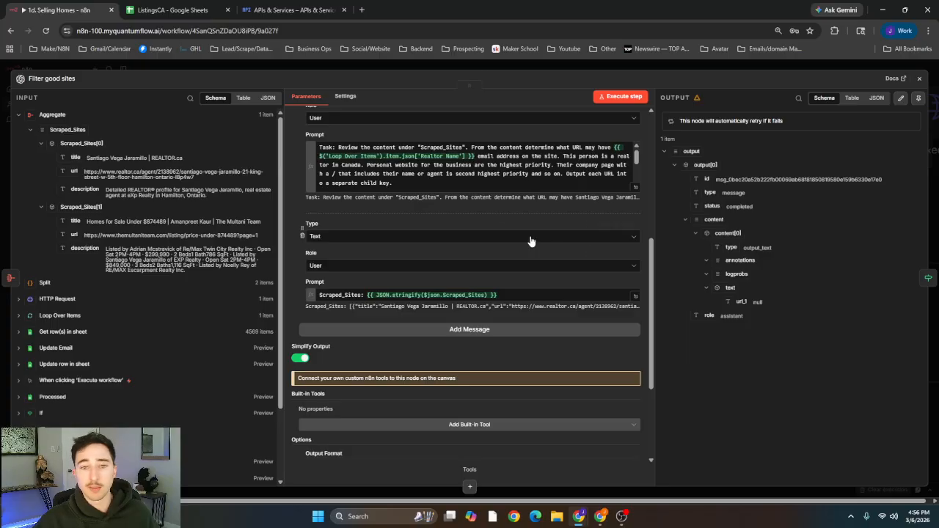
scroll(456, 174, down, 6)
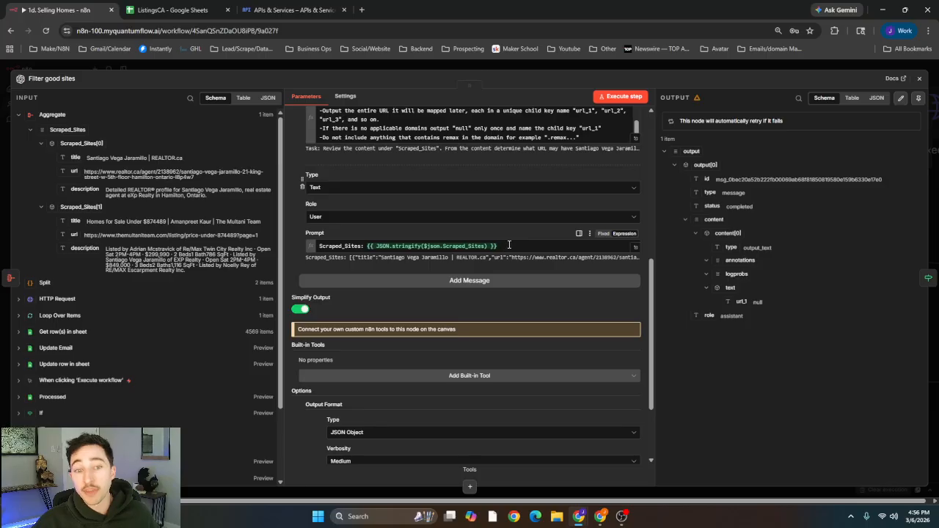
click(356, 248)
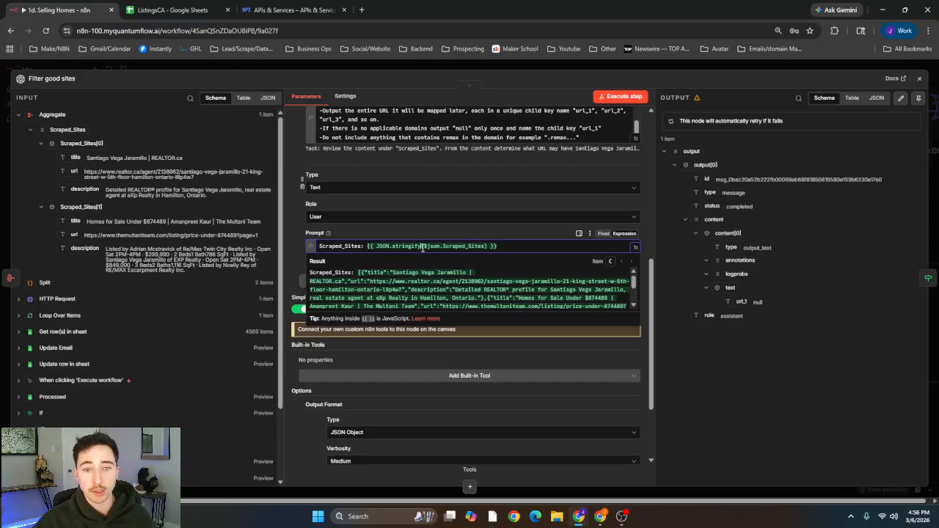
click(485, 246)
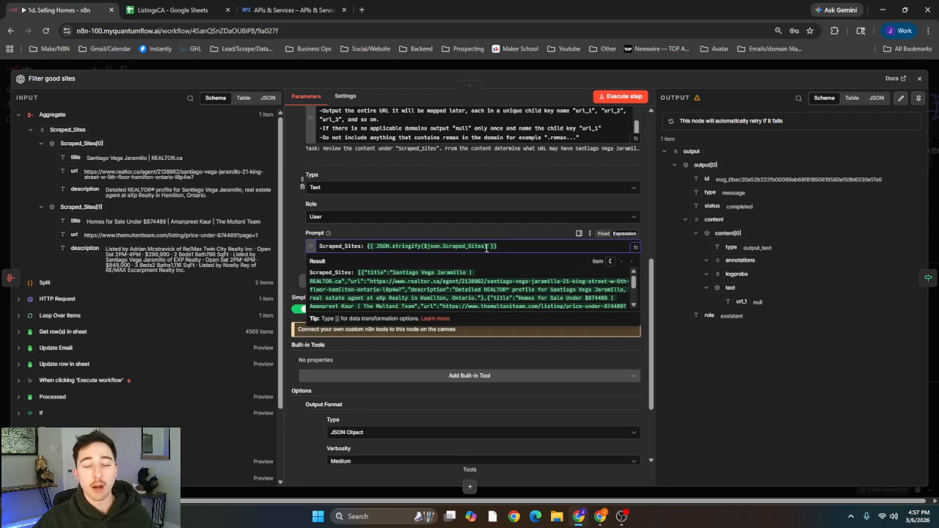
click(506, 231)
scroll(505, 243, up, 2)
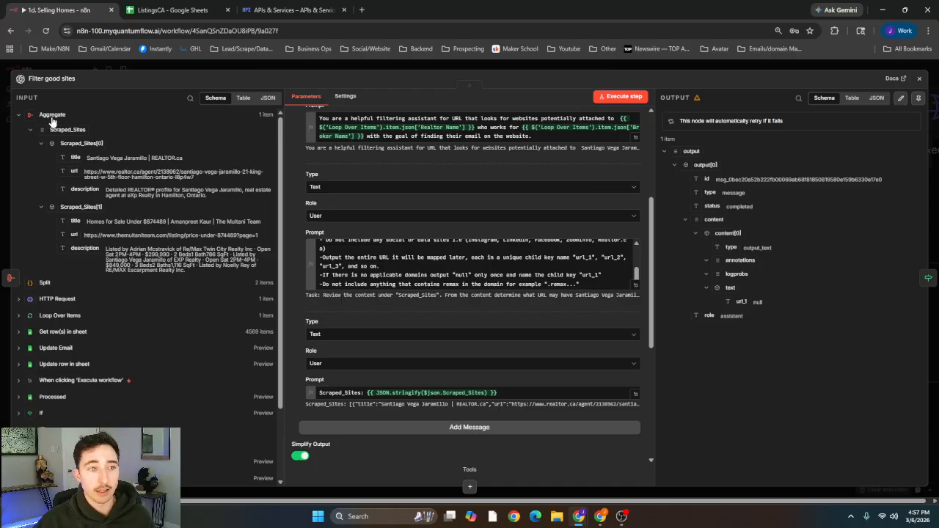
click(436, 62)
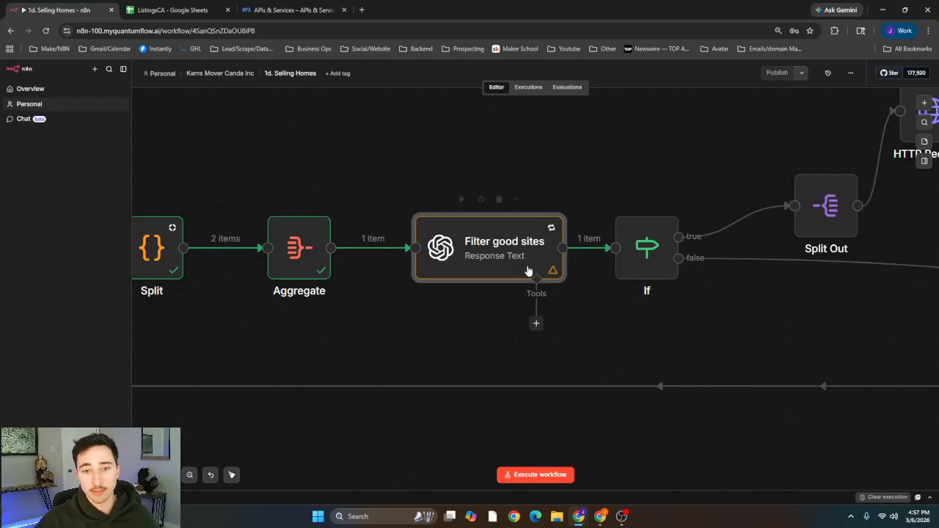
- Open the If node after Filter good sites and review its condition comparing url_1 with null
scroll(562, 348, right, 5)
click(428, 250)
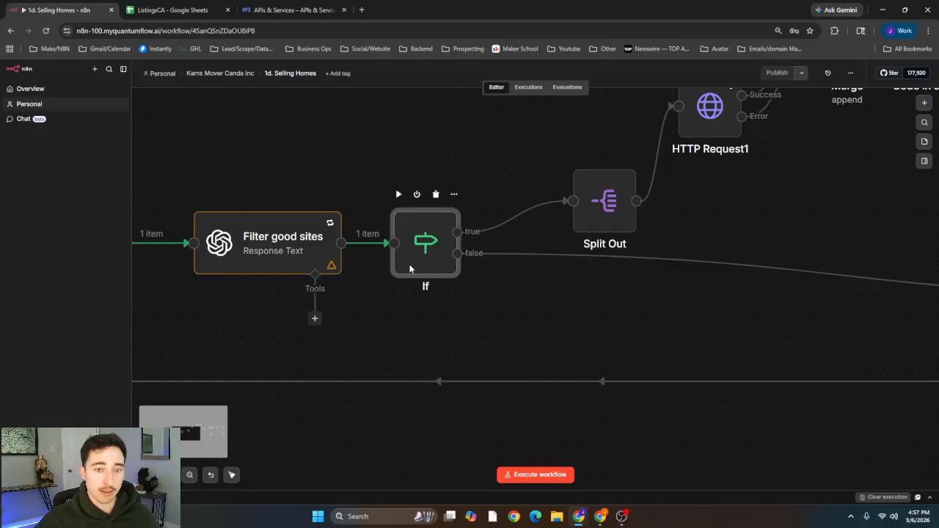
double_click(420, 265)
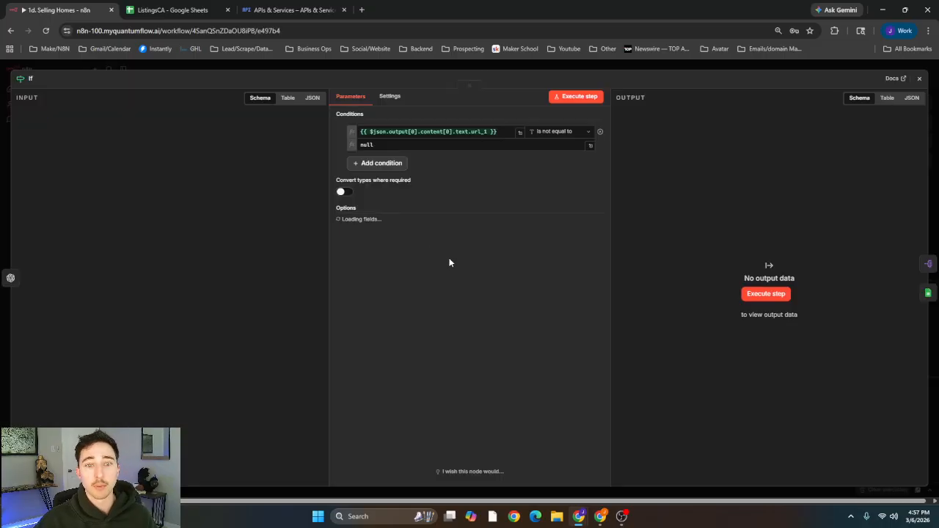
click(505, 133)
click(535, 185)
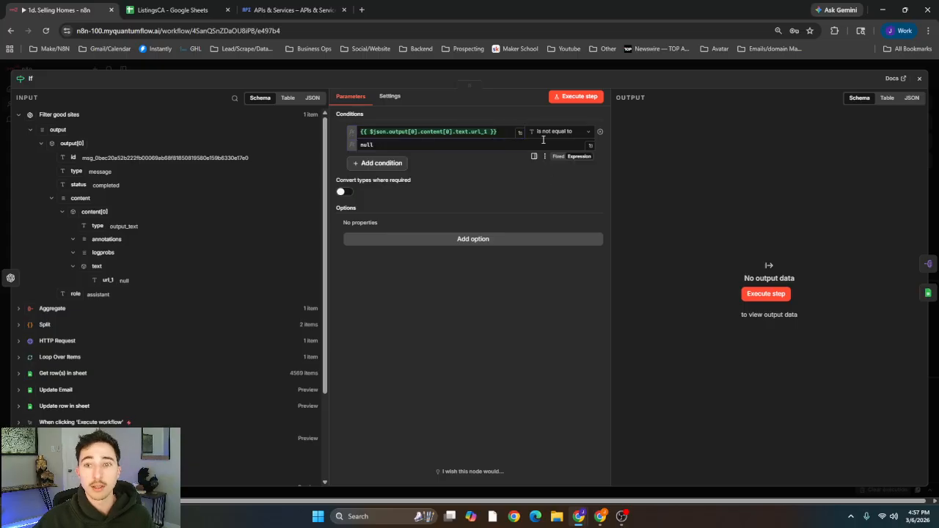
click(482, 147)
click(474, 219)
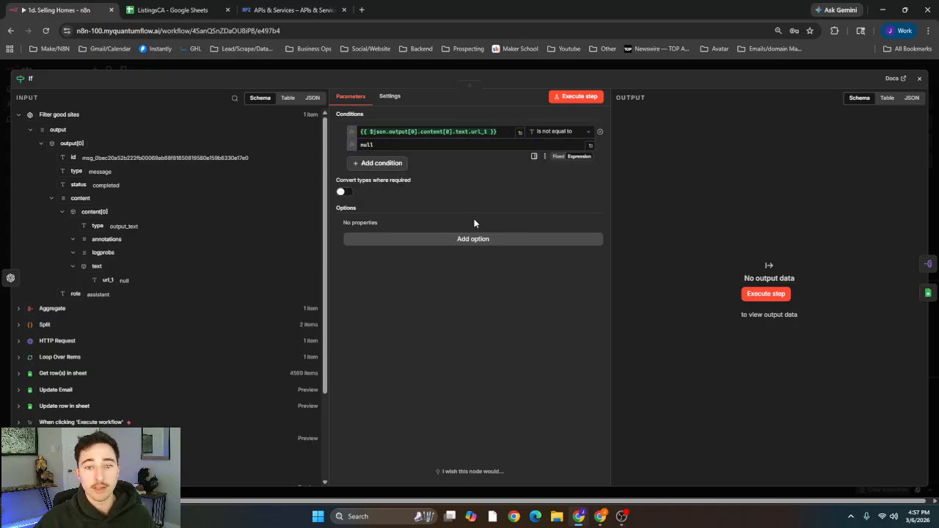
- Execute the If node and return to the canvas
click(574, 97)
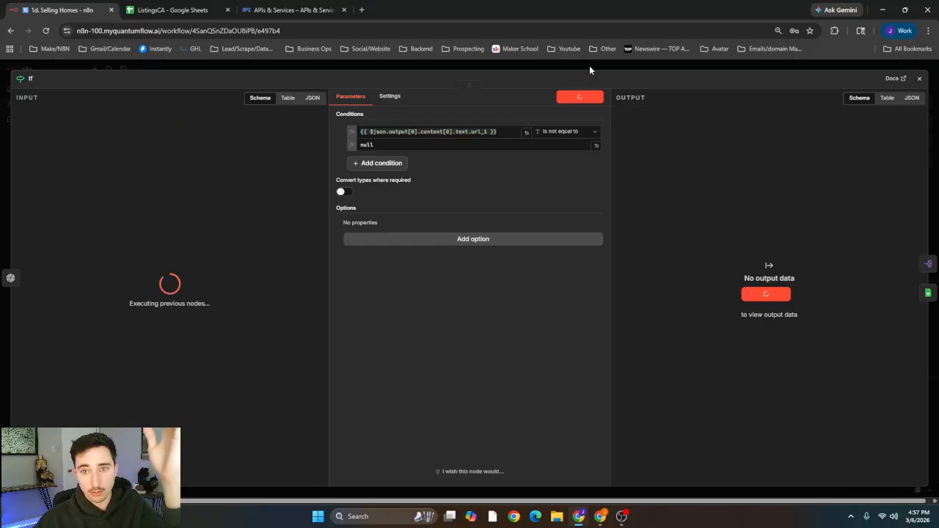
click(589, 67)
click(486, 334)
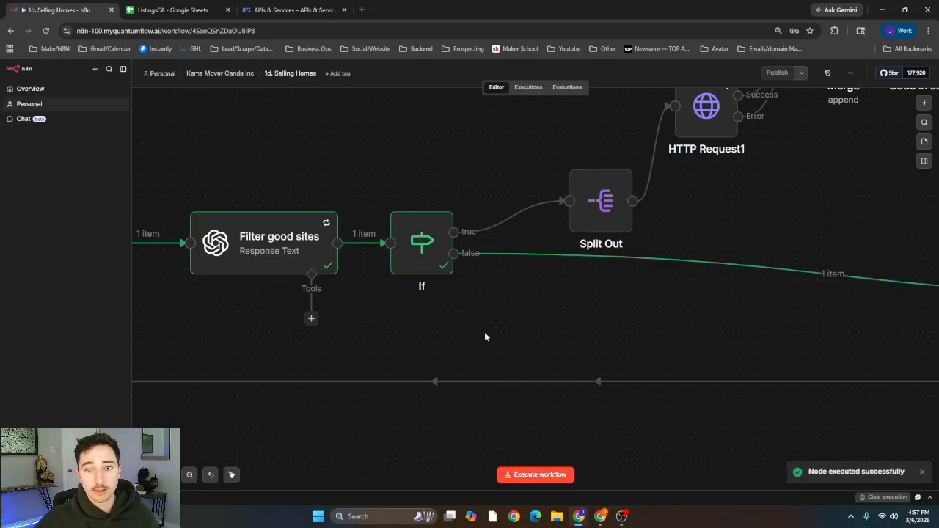
- Follow the If node's branches across the canvas and review the scraped input and url_1 output of the Filter good sites node
drag(499, 312, 304, 318)
scroll(497, 300, down, 3)
scroll(465, 307, down, 1)
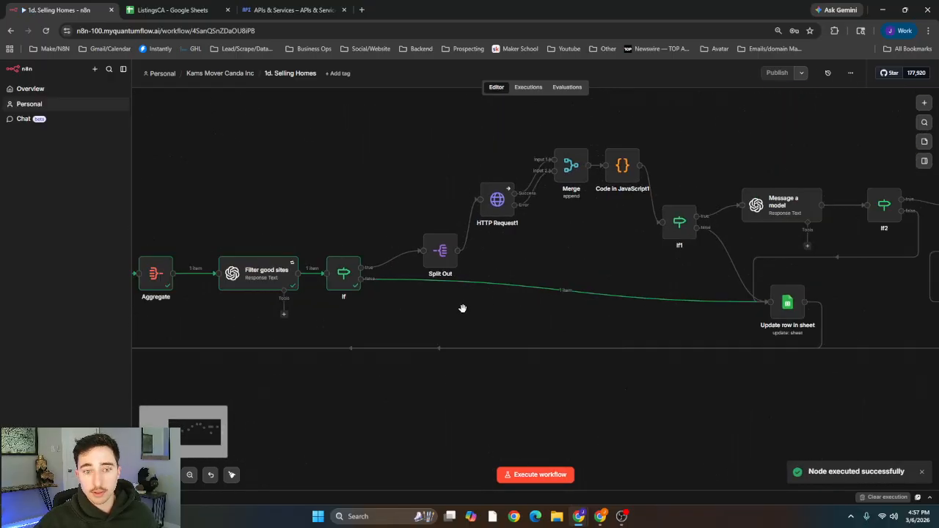
drag(455, 324, 389, 308)
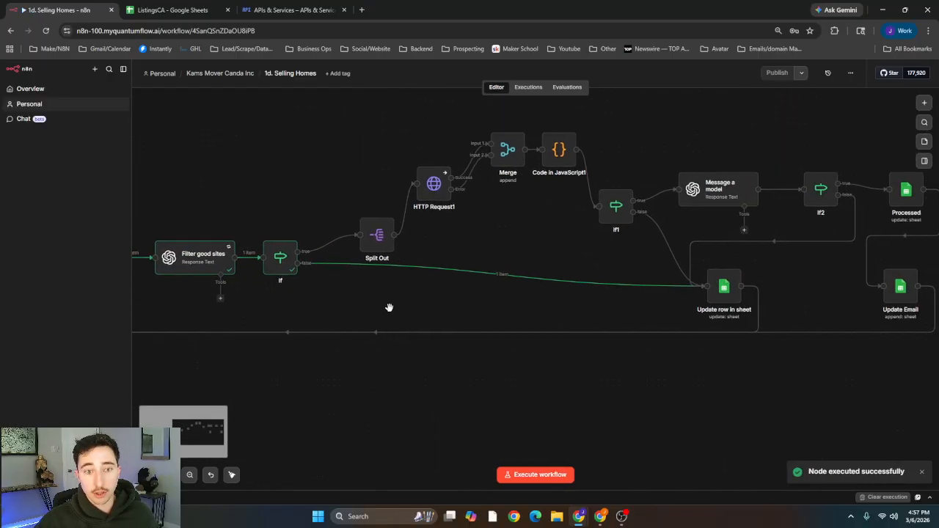
click(217, 254)
double_click(217, 254)
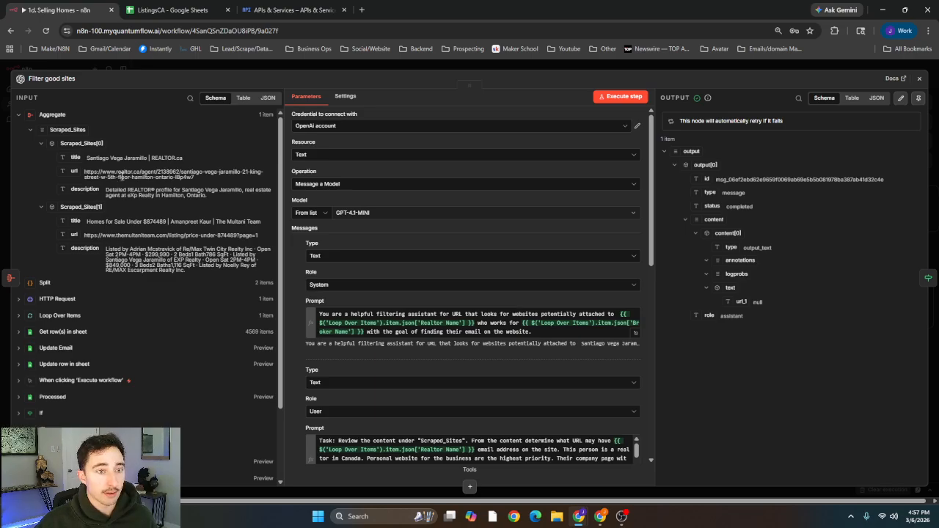
click(399, 71)
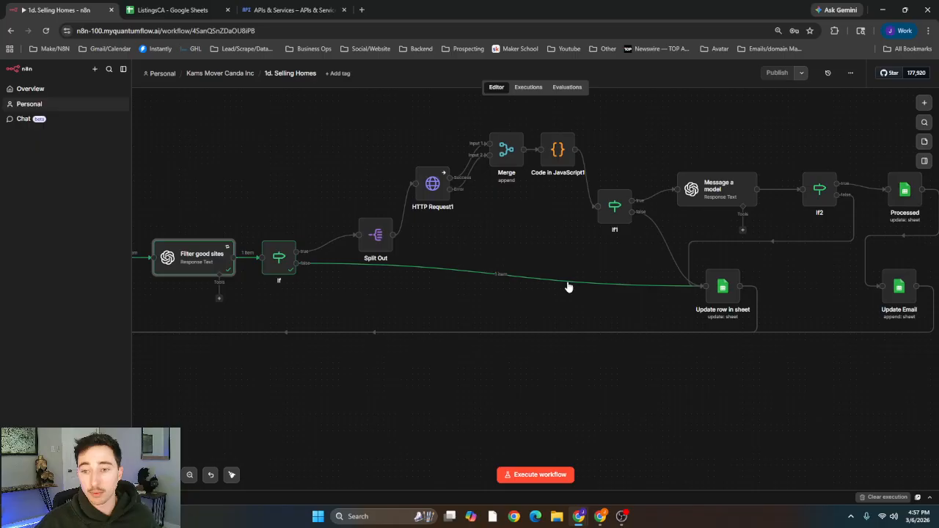
- Execute the entire workflow from the canvas
scroll(568, 287, right, 3)
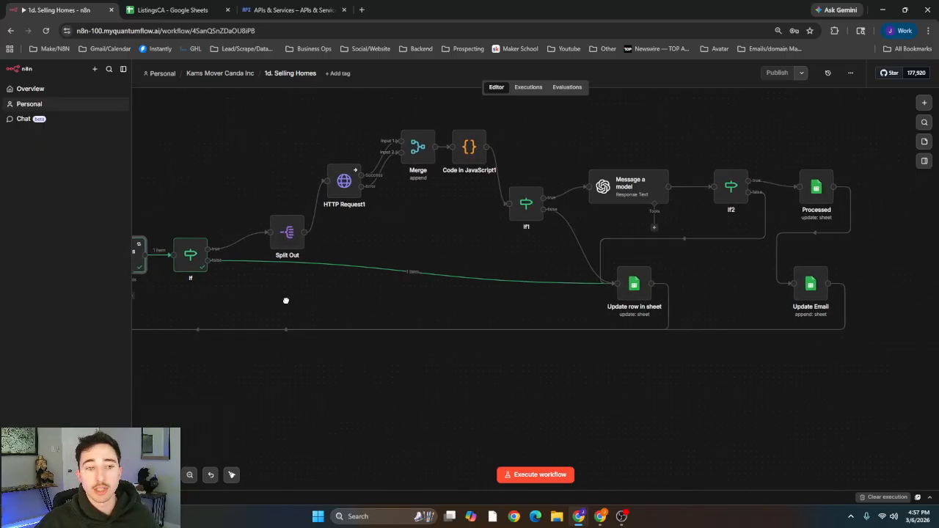
drag(286, 301, 734, 309)
click(551, 473)
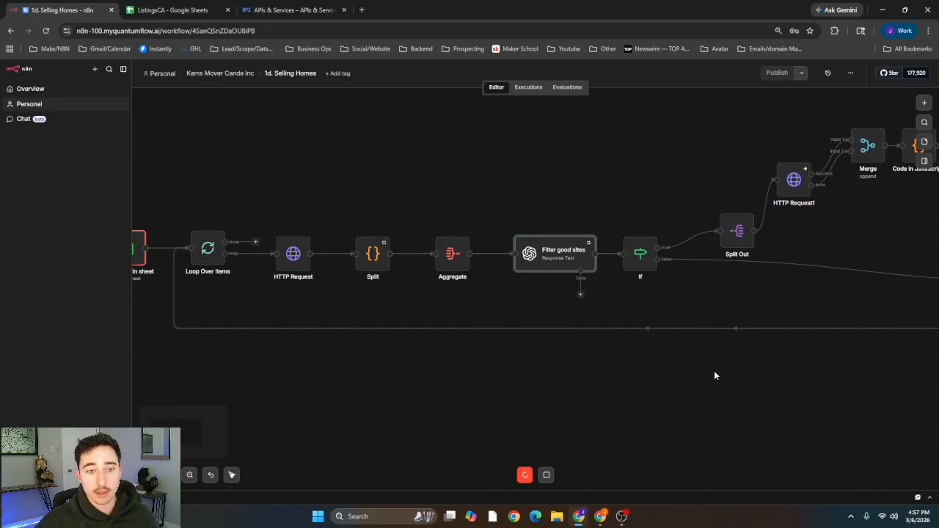
- Examine the Split Out node's field output[0].content[0].text with its incoming URLs and split items, then close it
drag(658, 377, 316, 370)
drag(398, 280, 455, 362)
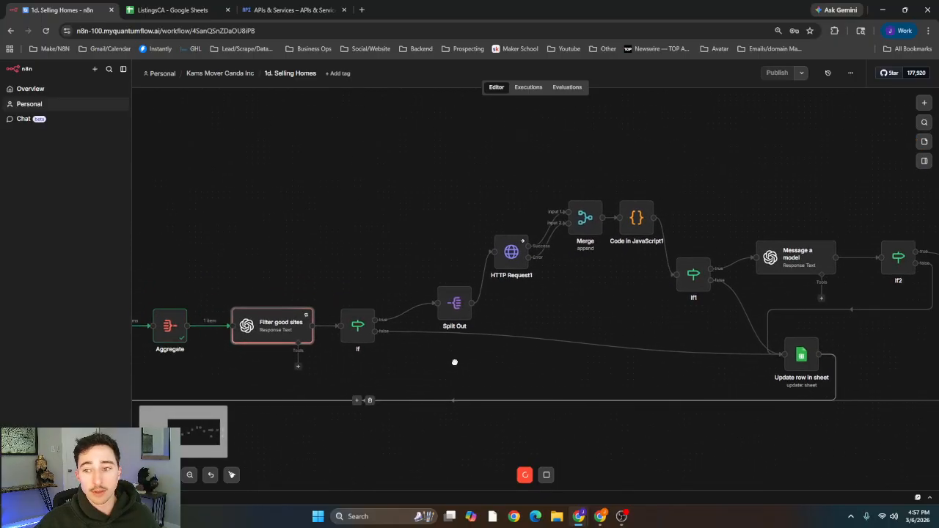
double_click(455, 305)
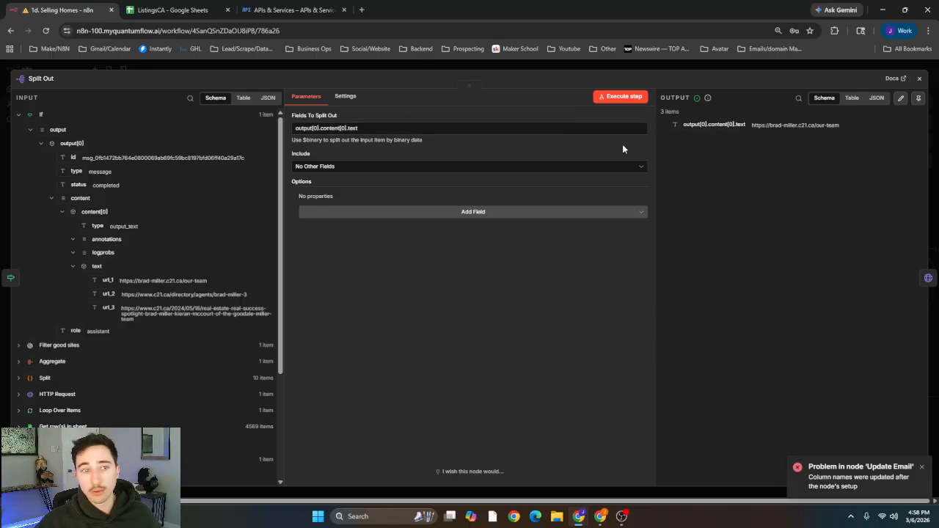
click(706, 66)
- Review the HTTP Request1 node's URL expression and compare its error and success branch outputs, then close it
drag(639, 204, 378, 207)
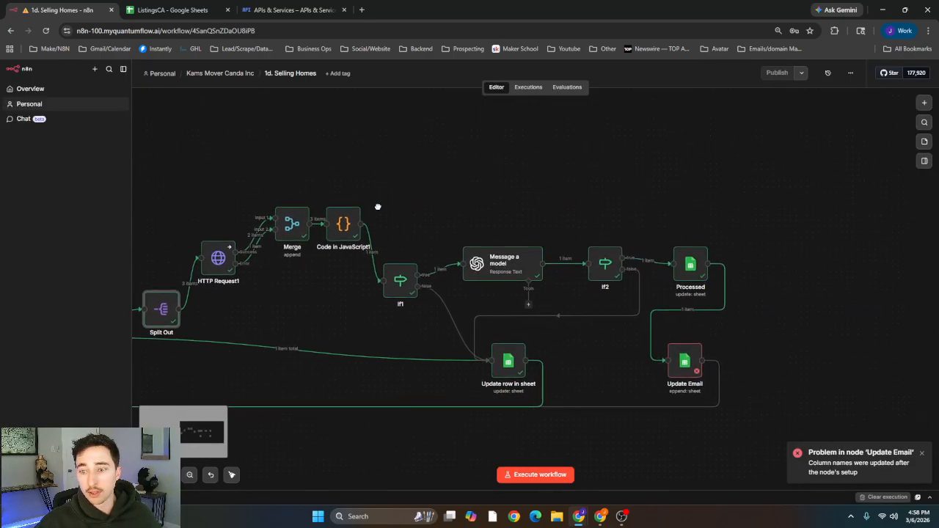
drag(319, 304, 493, 323)
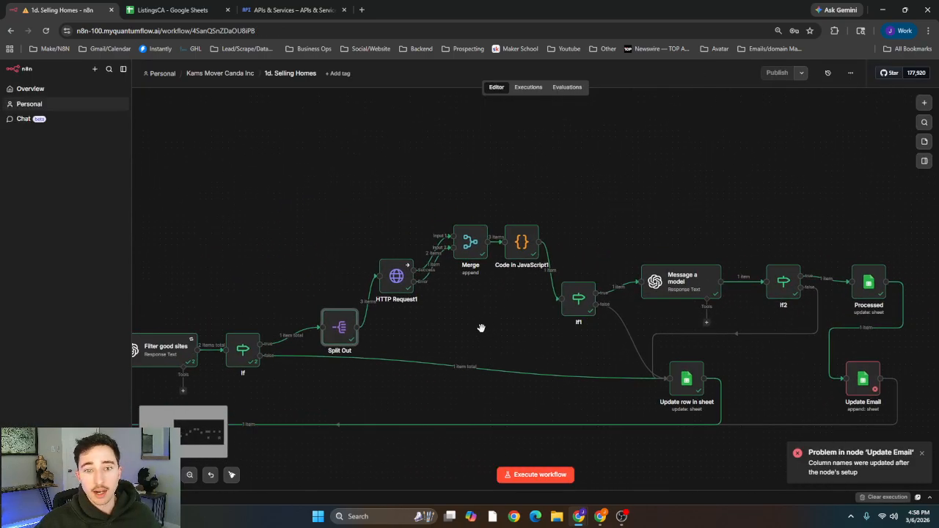
double_click(394, 292)
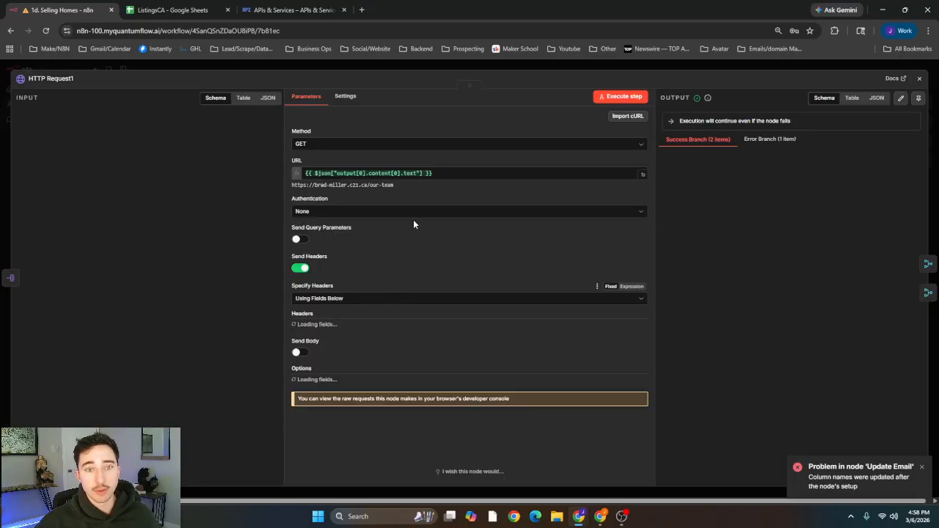
click(453, 173)
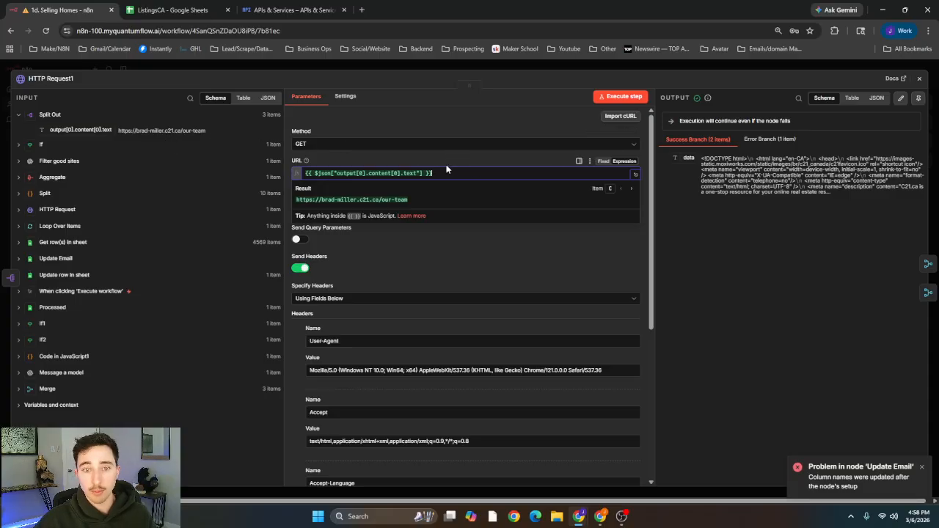
click(764, 139)
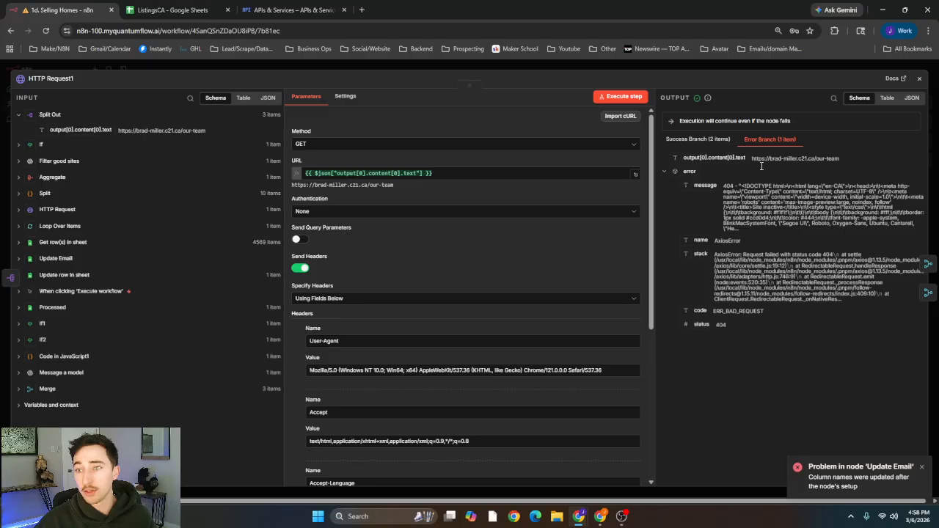
click(691, 141)
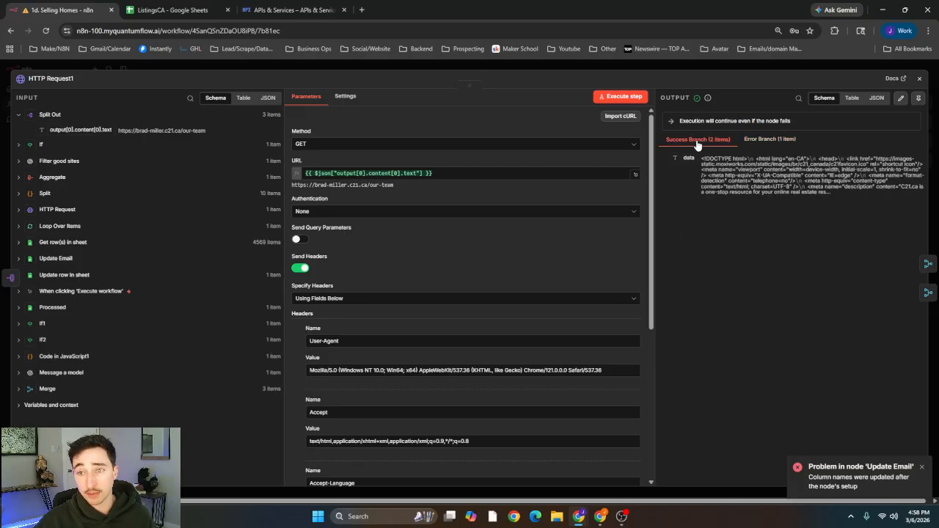
click(708, 71)
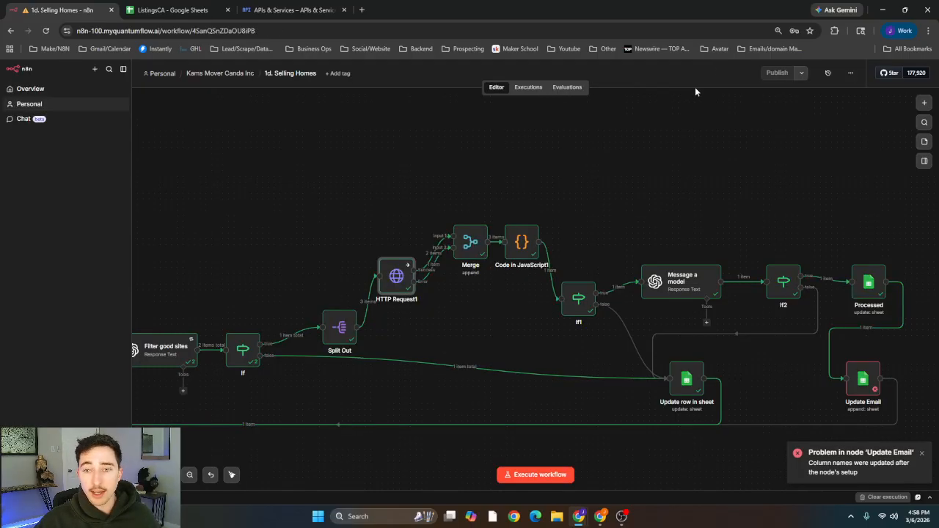
- Inspect the Merge node's Append mode and its combined output from both HTTP Request1 branches, then close it
drag(598, 187, 493, 202)
double_click(360, 268)
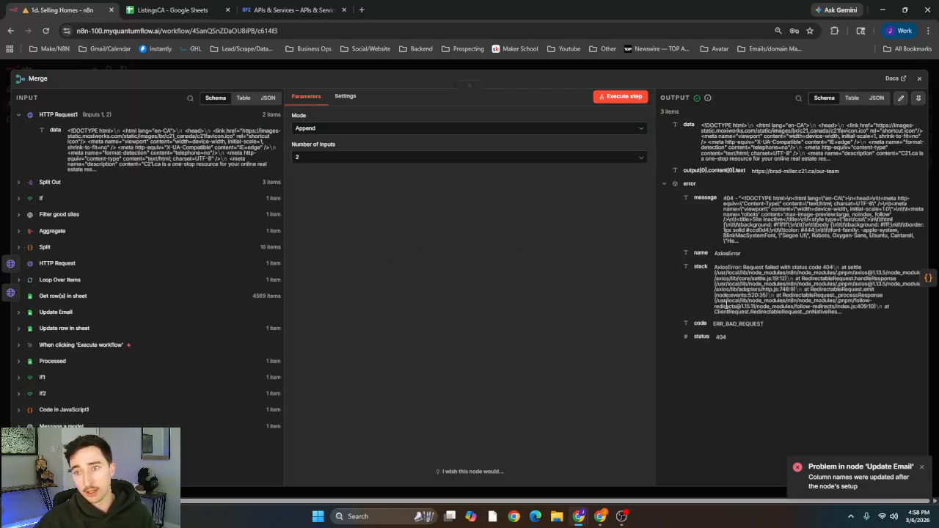
key(Escape)
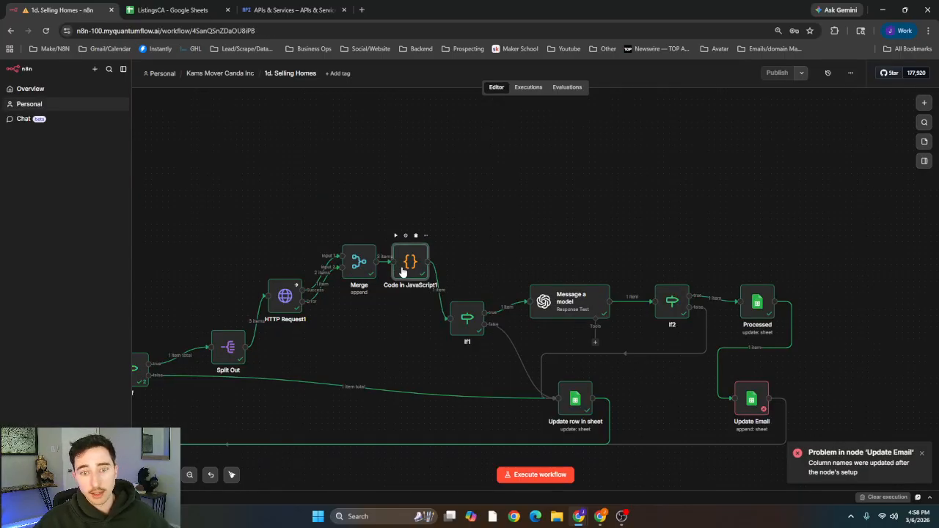
- Review the emails extracted by Code in JavaScript1 and the If1 condition that email_count is not equal to 0, closing both nodes
double_click(406, 264)
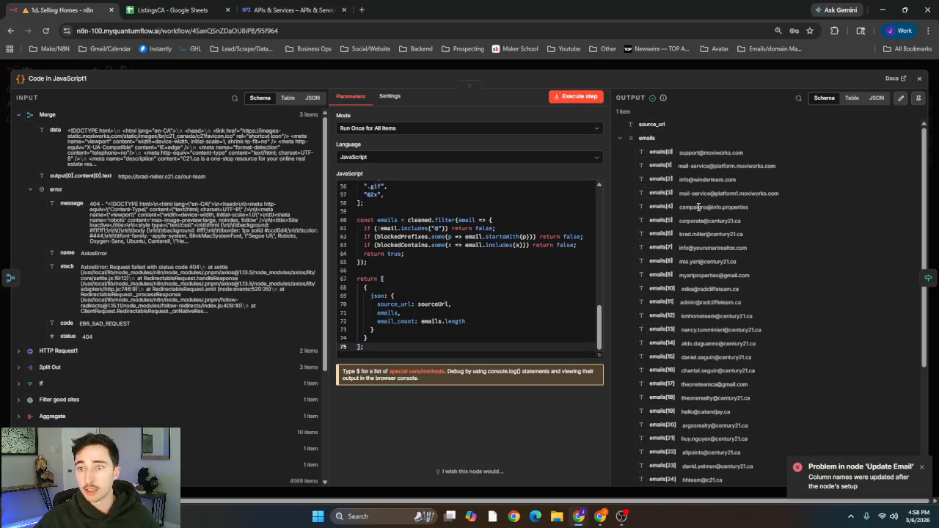
scroll(662, 173, down, 3)
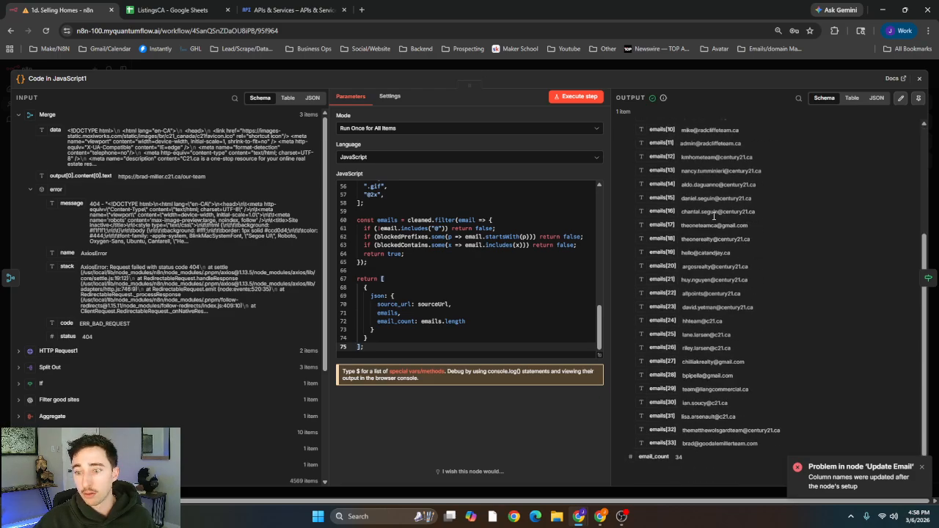
scroll(734, 267, up, 3)
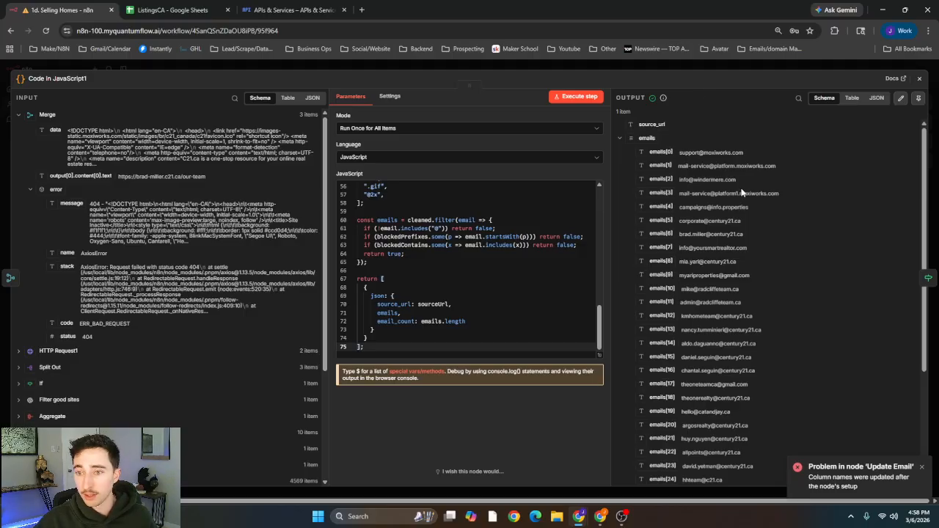
scroll(741, 191, down, 2)
key(Escape)
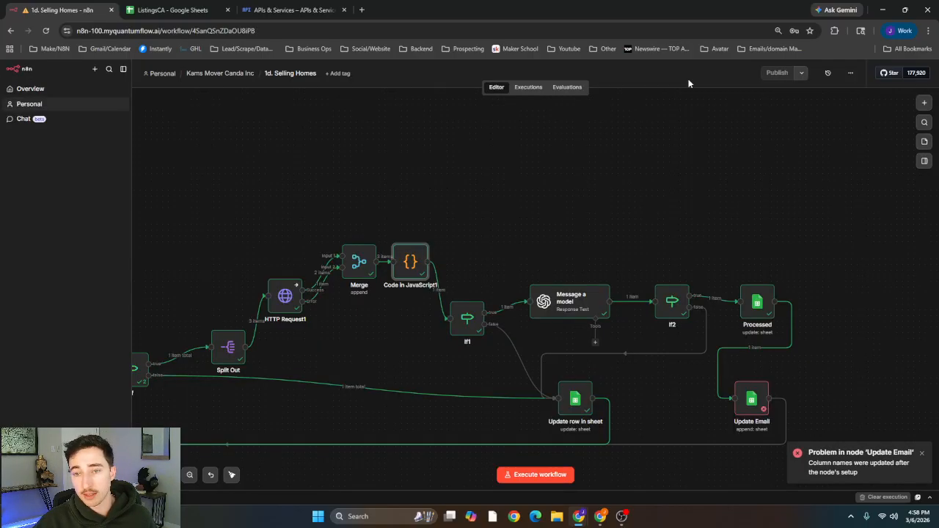
double_click(457, 332)
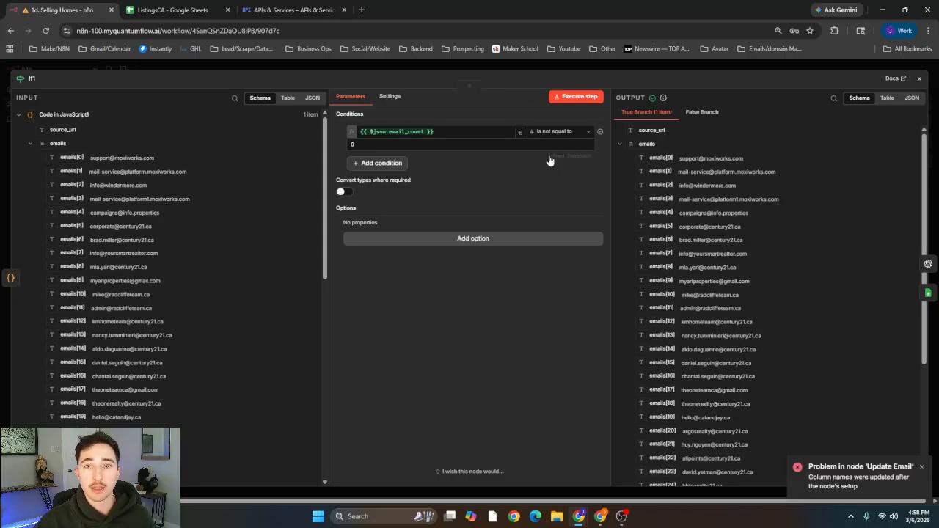
click(535, 68)
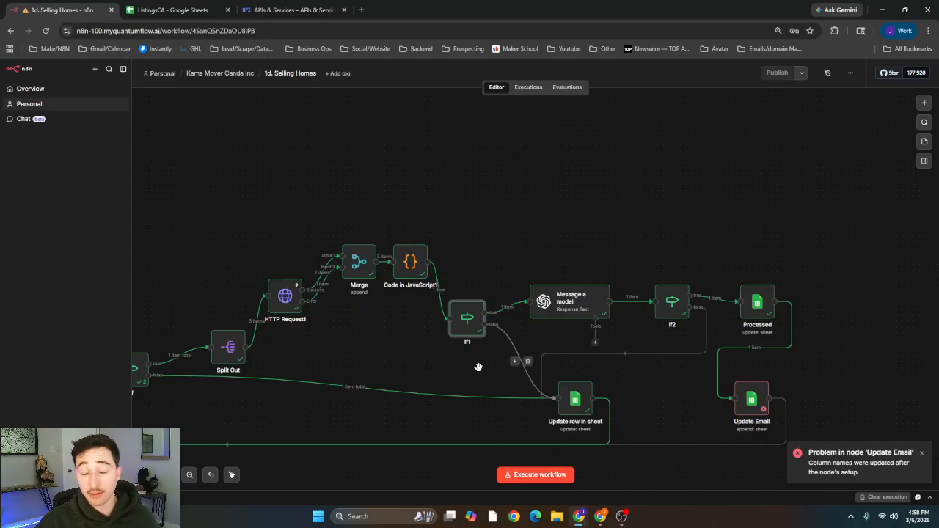
- Inspect the Update row in sheet node's Address 1 match expression and its Processed value of null, dismiss the error notification, and close the node
drag(478, 367, 398, 310)
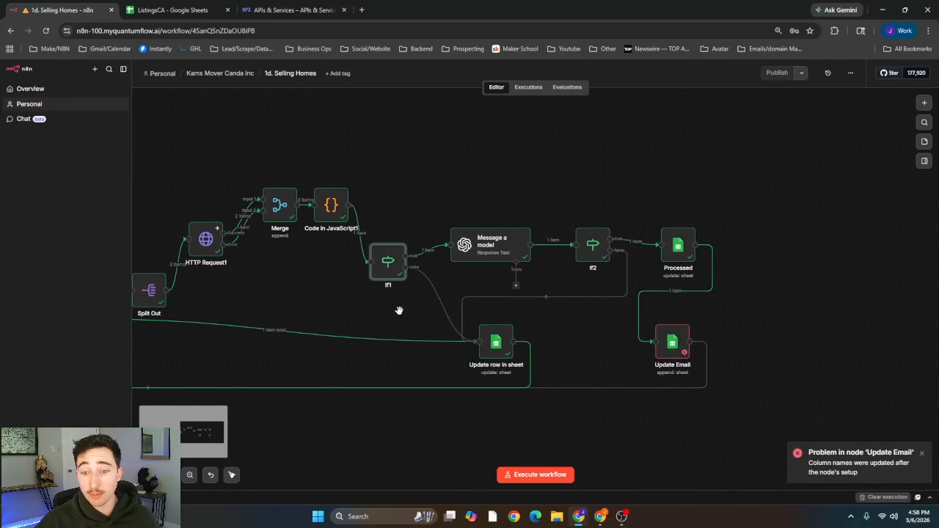
double_click(502, 352)
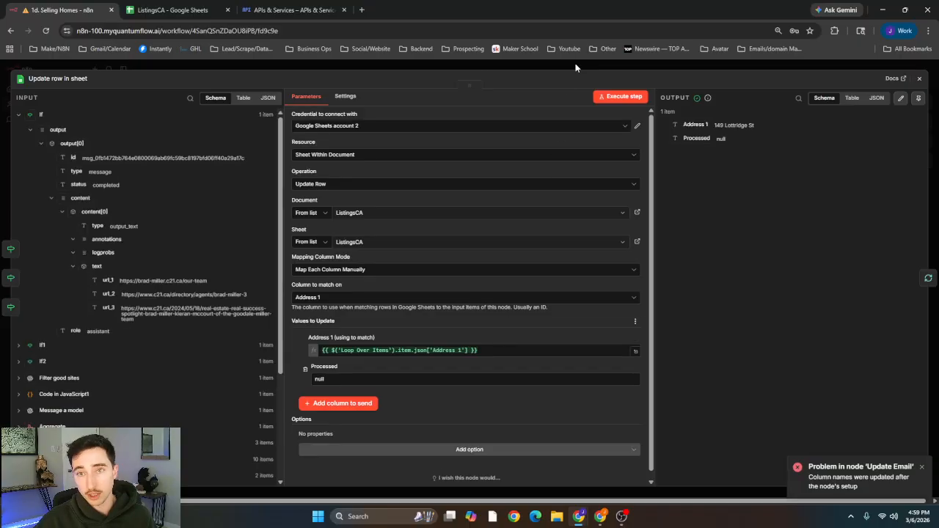
click(576, 68)
drag(303, 373, 304, 340)
double_click(499, 296)
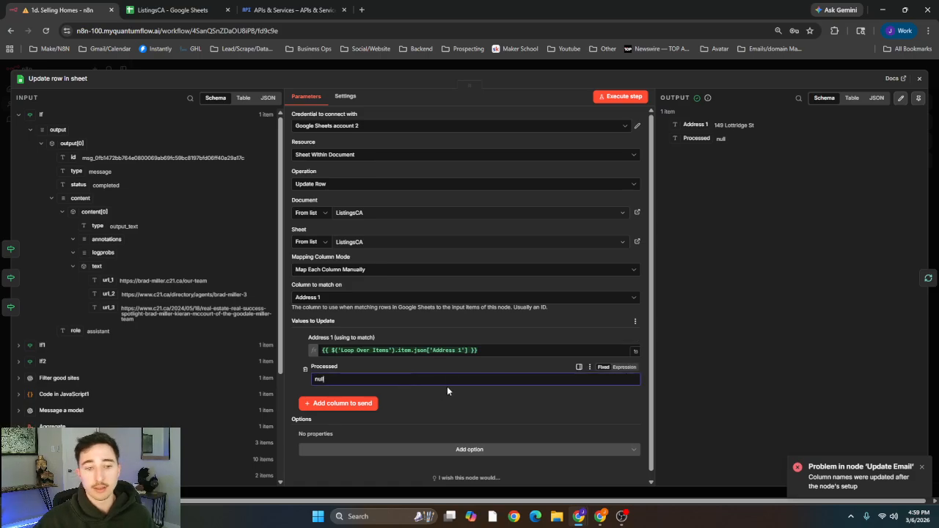
drag(484, 350, 311, 354)
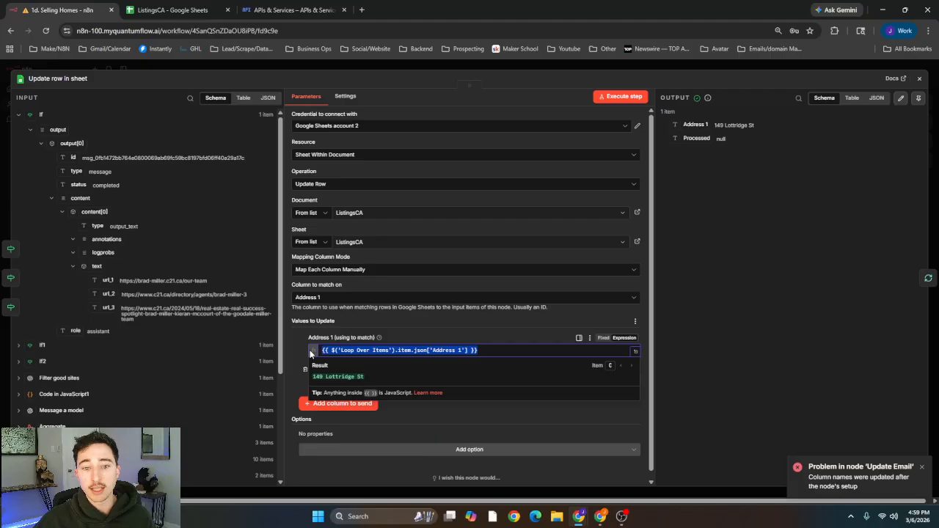
click(302, 350)
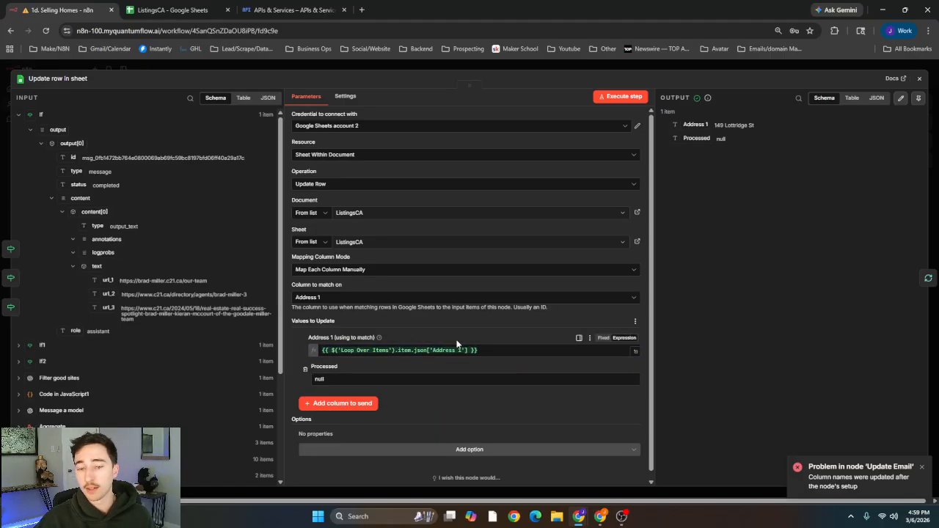
click(922, 466)
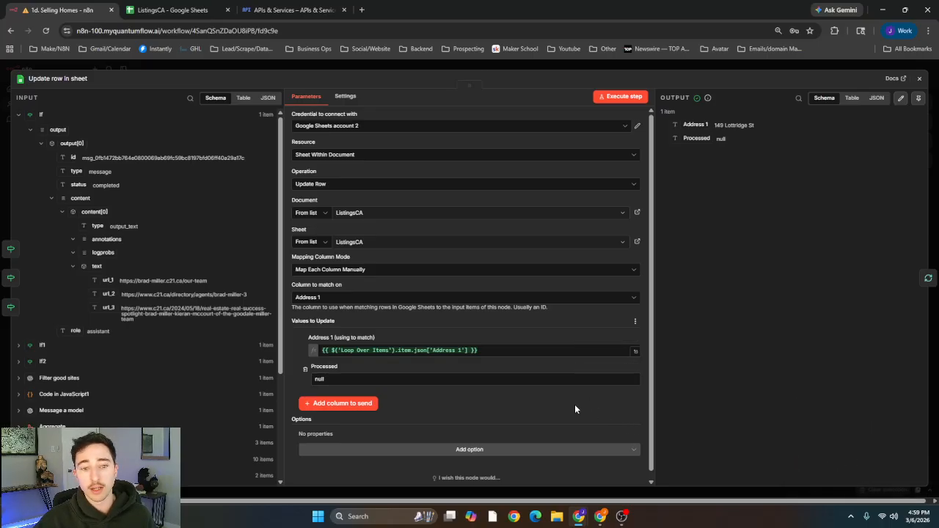
click(502, 345)
click(497, 336)
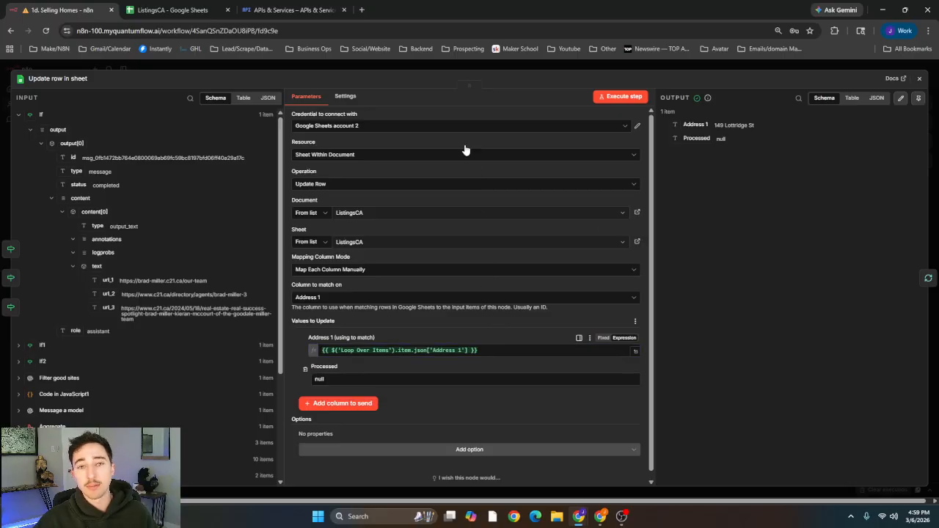
click(501, 64)
- Open the Message a model node and compare its incoming emails from If1 with the single email it outputs
drag(477, 166, 368, 201)
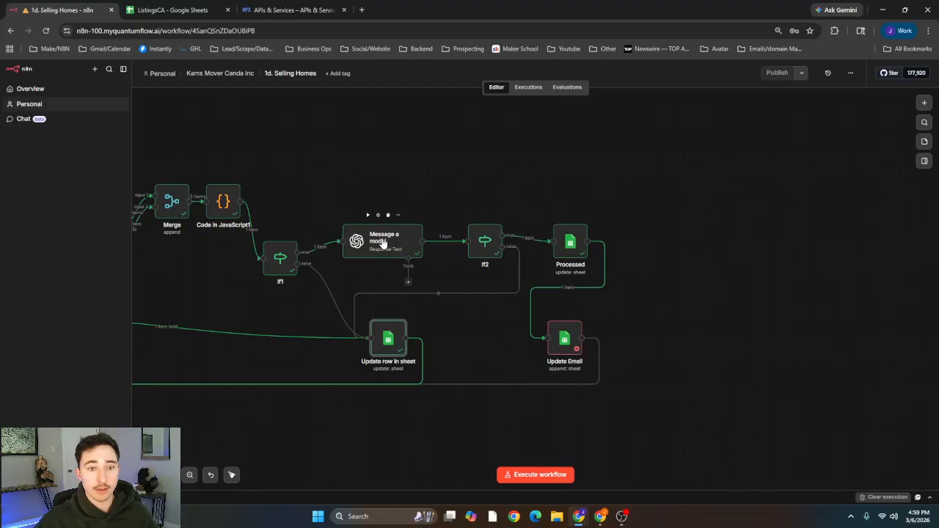
click(280, 259)
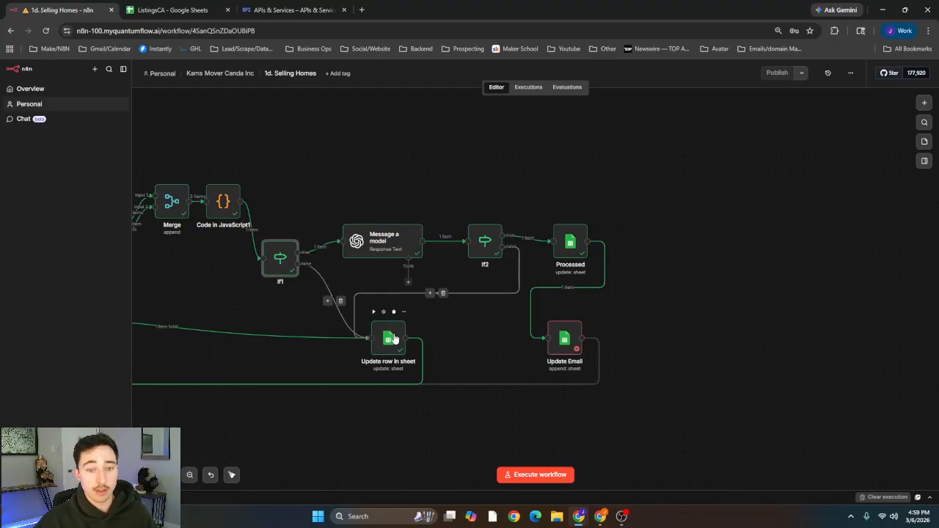
double_click(378, 245)
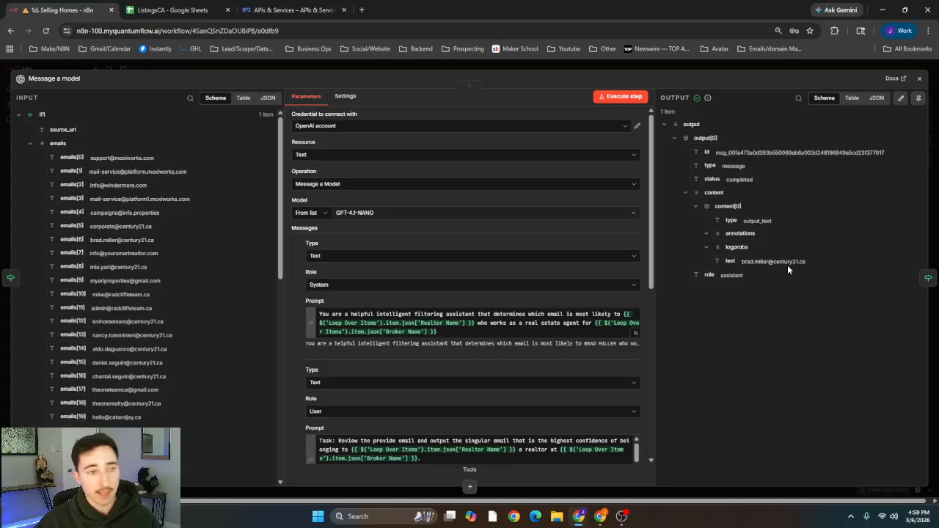
scroll(168, 285, down, 6)
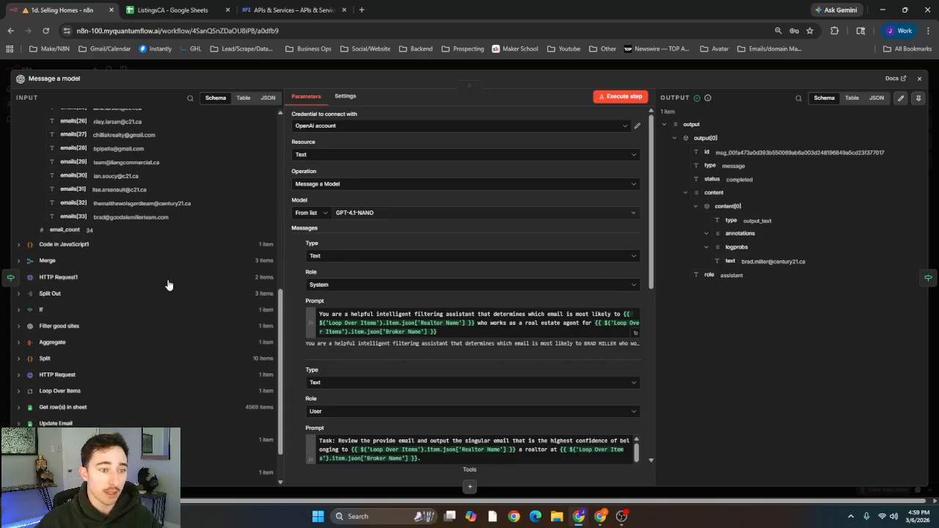
scroll(168, 279, up, 8)
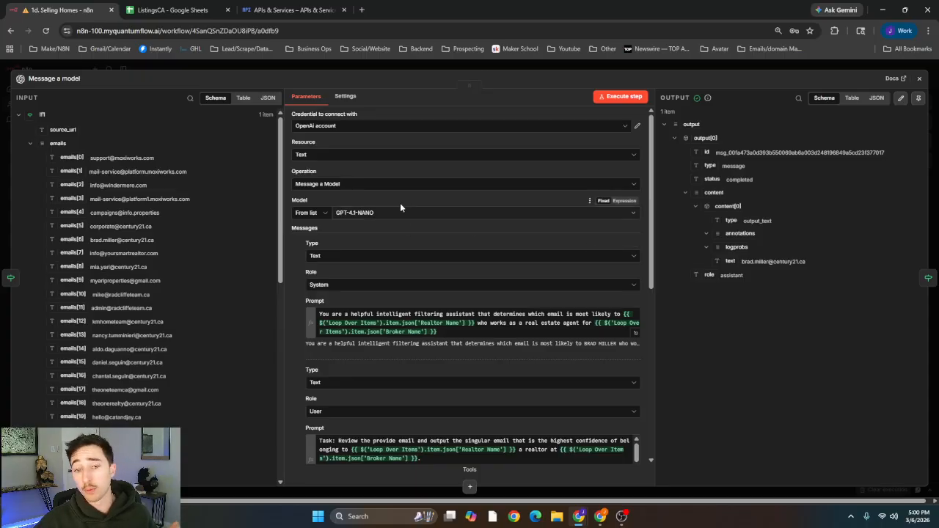
scroll(405, 233, down, 1)
scroll(472, 279, up, 1)
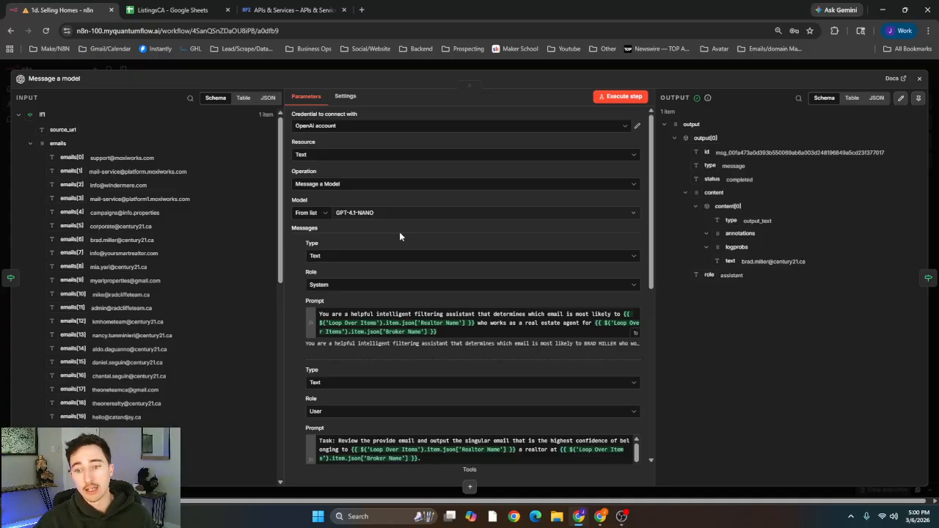
- Review the model's System prompt in the expanded expression editor alongside its resolved realtor and broker values, then close the editor
click(636, 334)
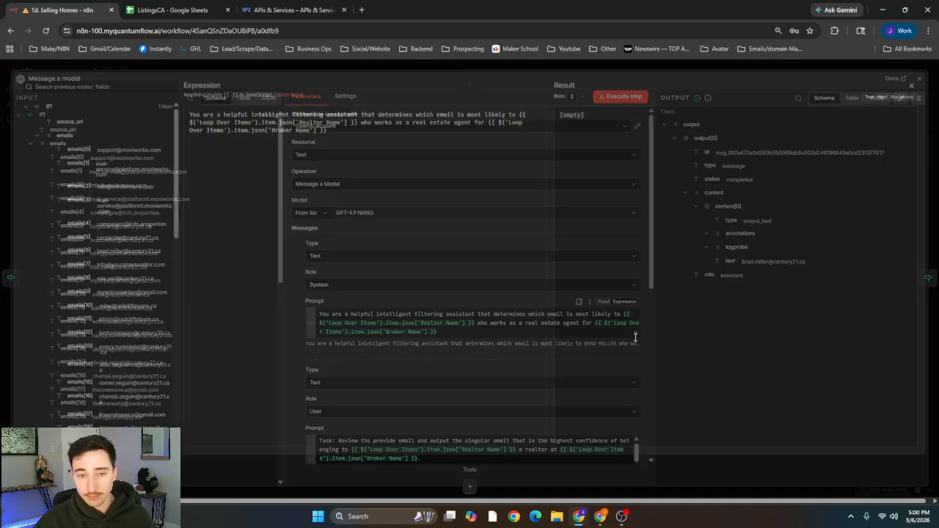
click(430, 169)
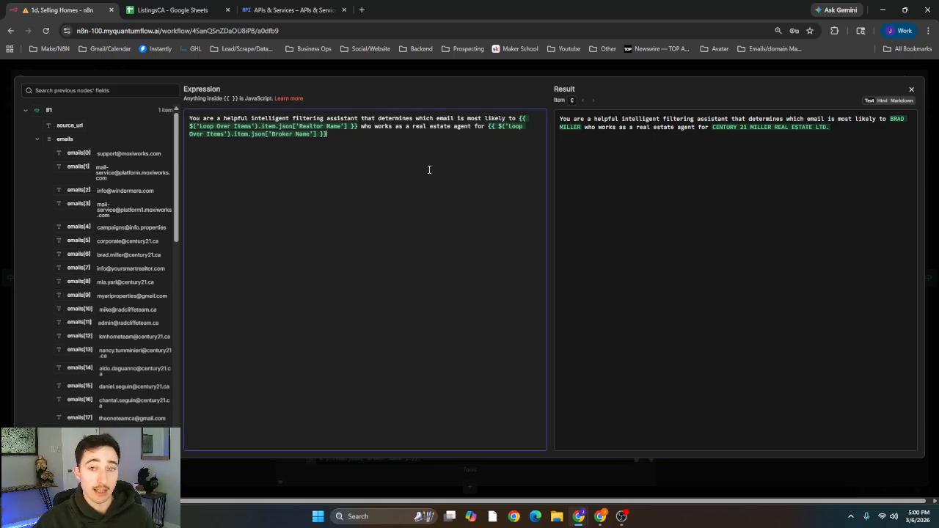
click(626, 168)
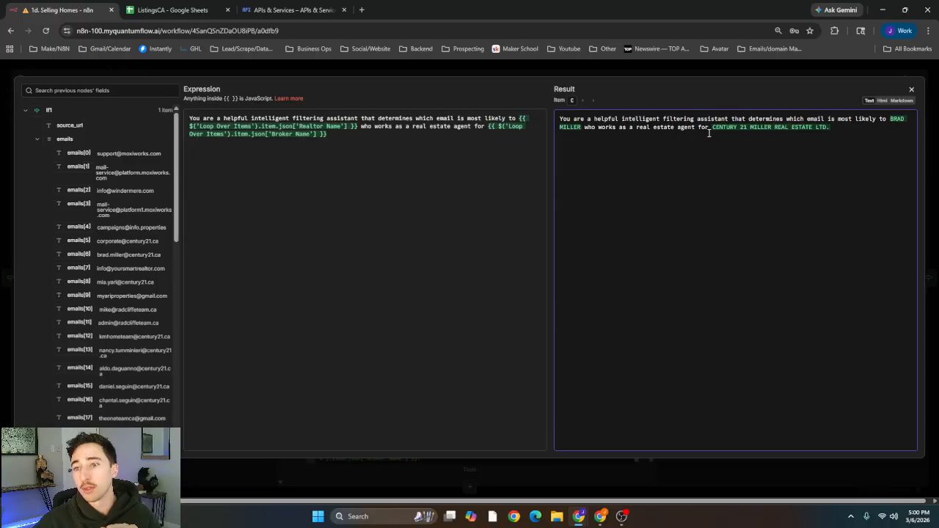
click(574, 73)
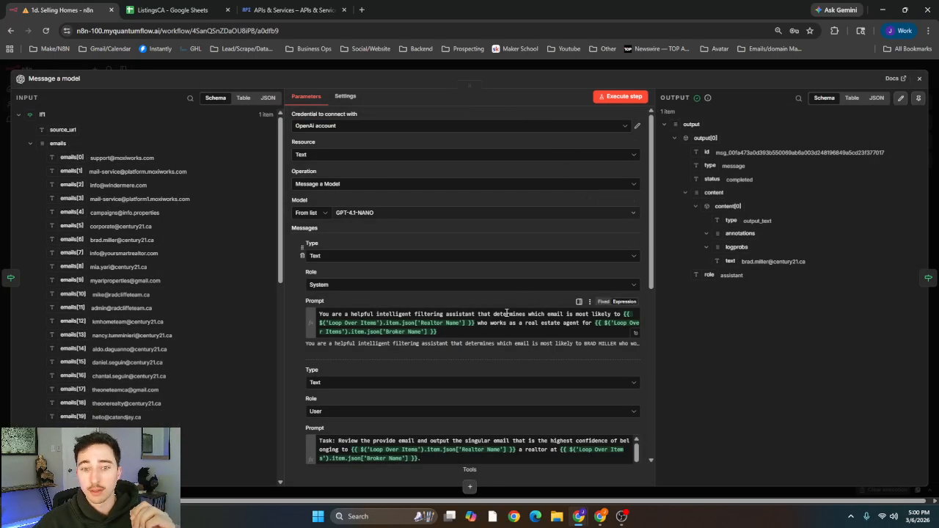
- Review the first User prompt's task and email-filtering rules in the expanded expression editor, then close the editor
scroll(521, 299, down, 2)
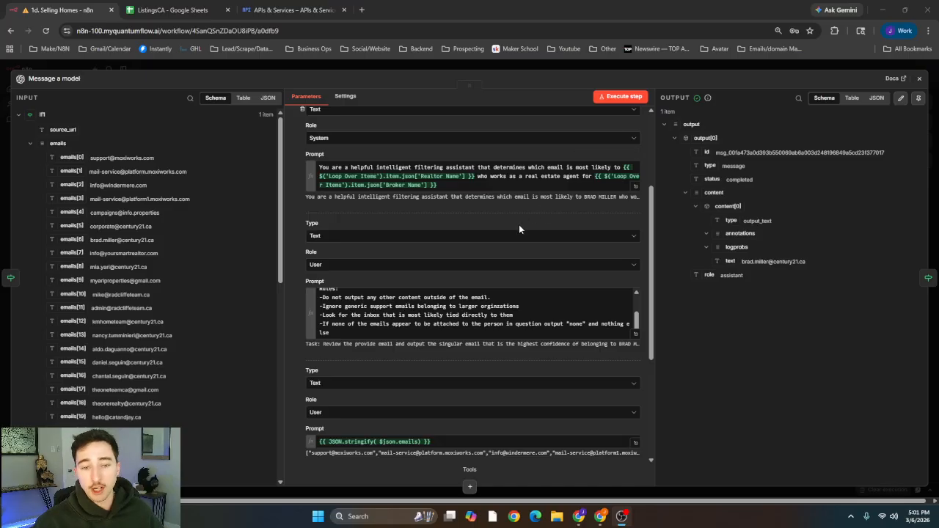
scroll(519, 225, down, 1)
scroll(506, 271, up, 3)
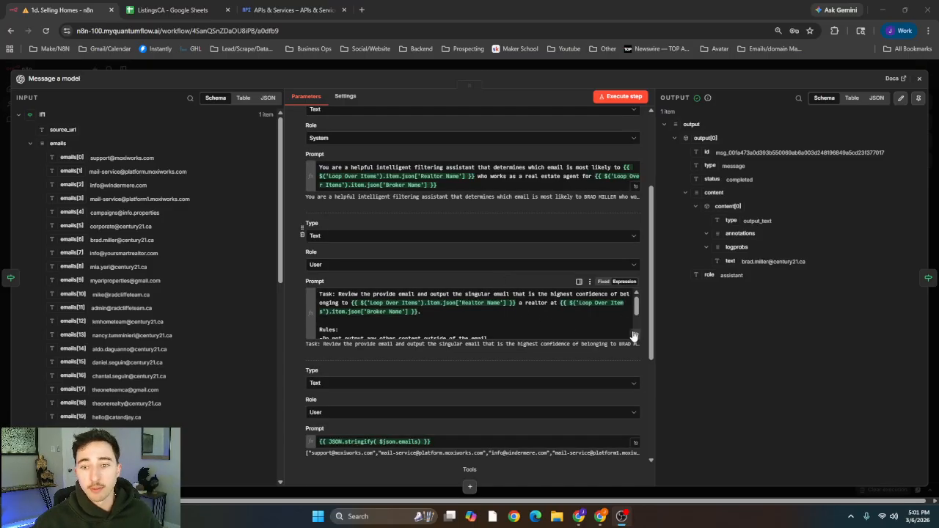
click(637, 336)
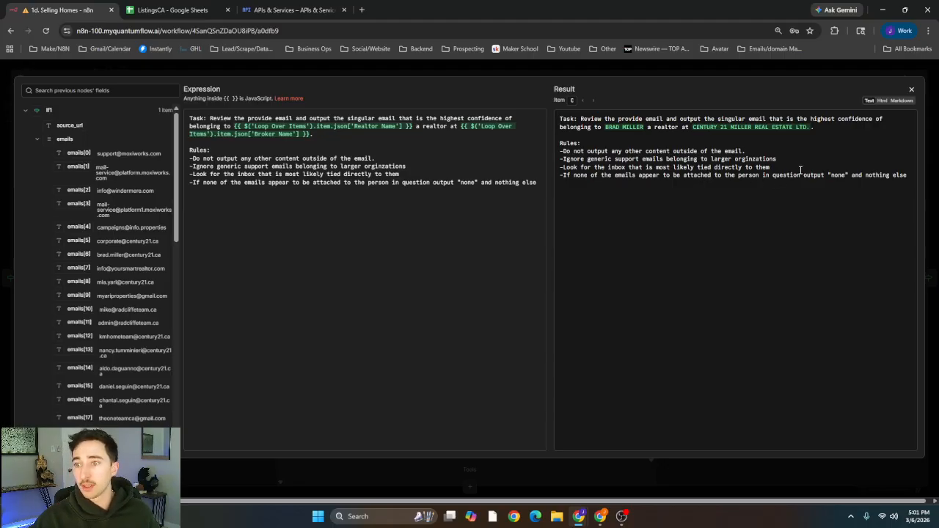
click(691, 70)
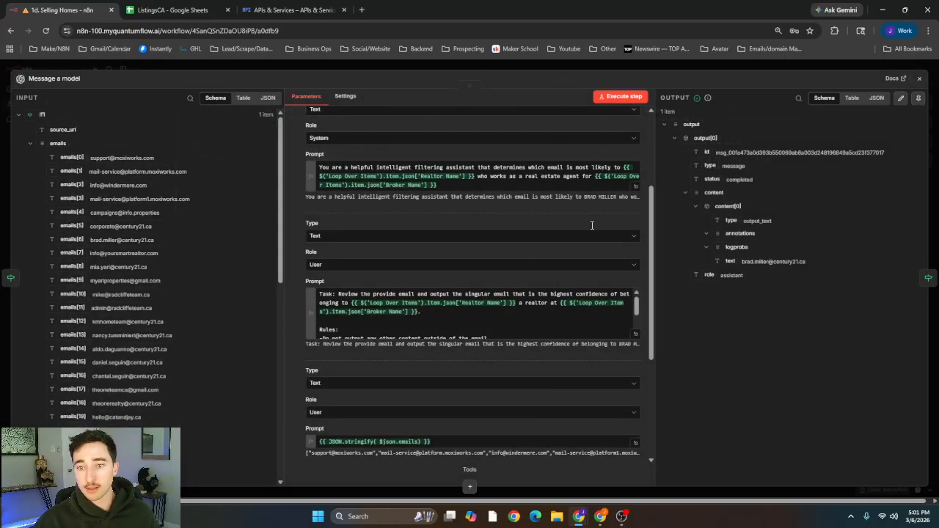
- Inspect the last User prompt's expression {{ JSON.stringify( $json.emails) }} and its resolved result, then close the Message a model node
scroll(519, 305, down, 3)
click(446, 246)
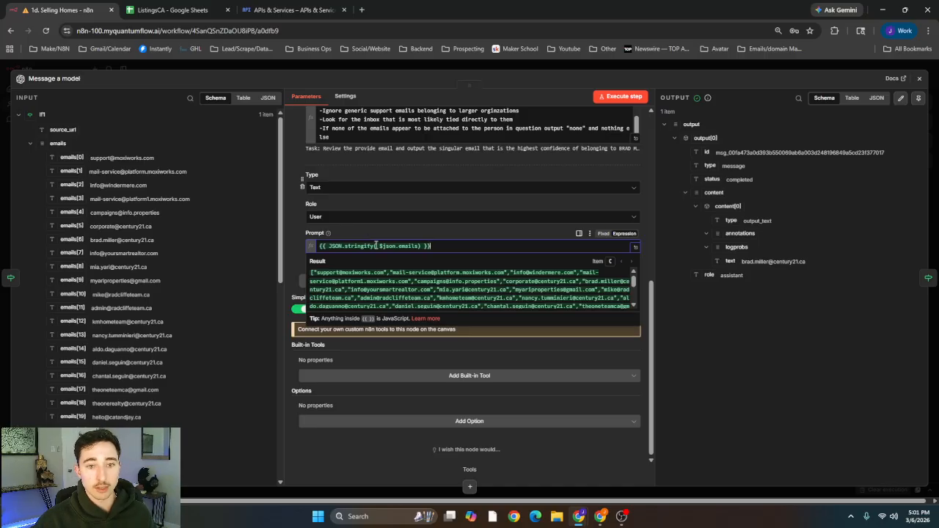
click(419, 248)
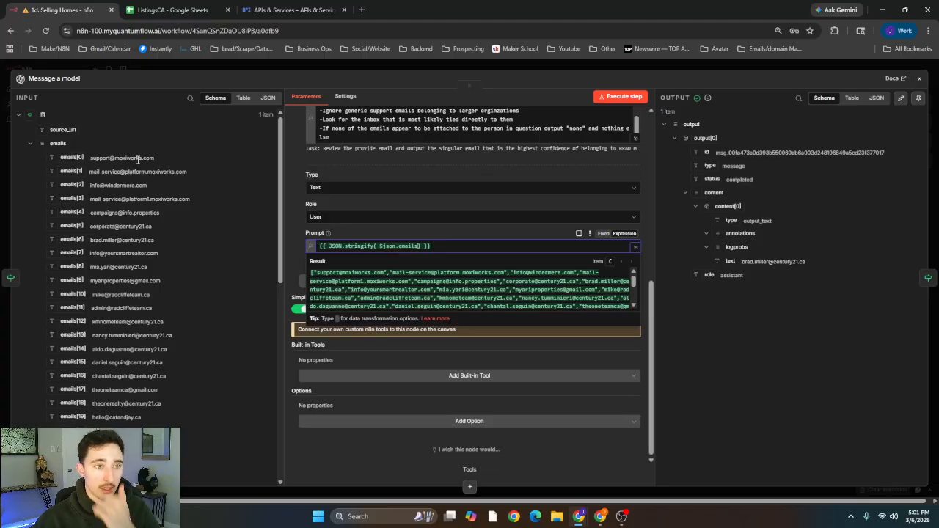
click(511, 69)
click(521, 66)
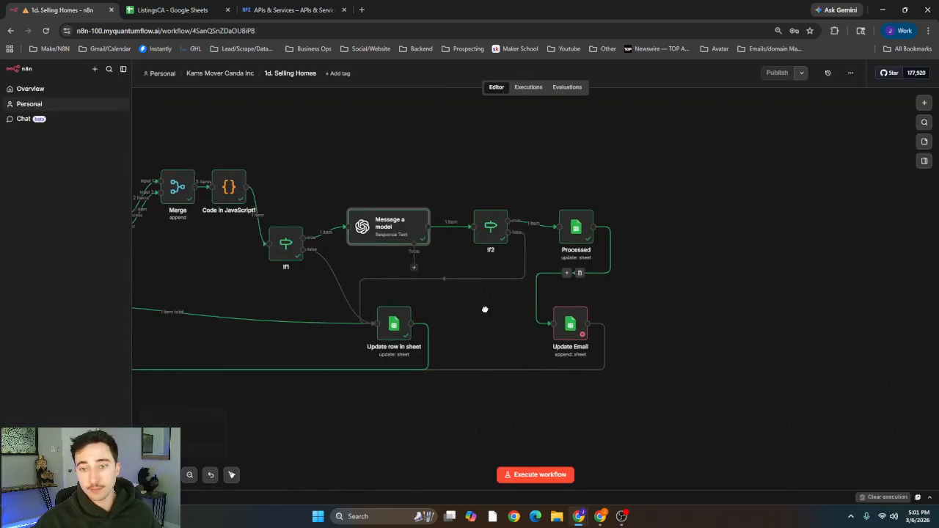
- Review the If2 condition that the model's output text is not equal to none, then close the node
drag(485, 310, 569, 310)
click(574, 193)
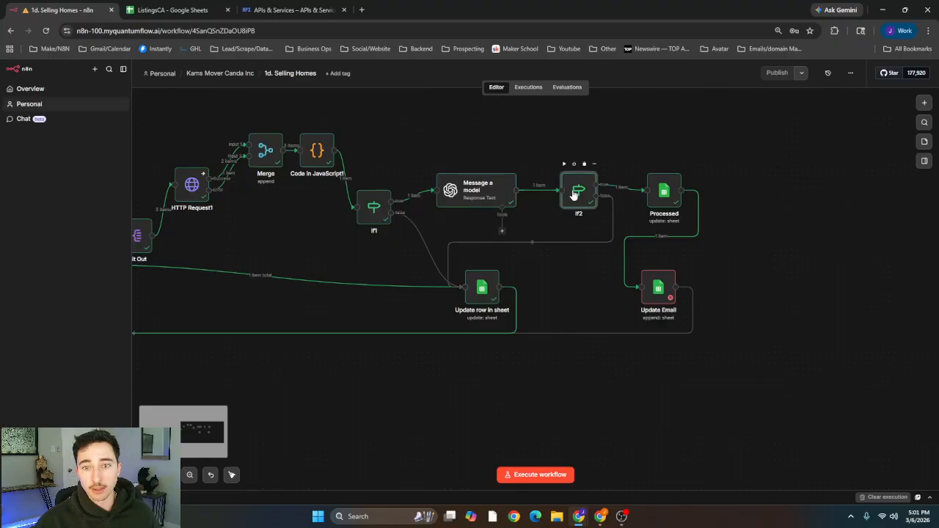
double_click(574, 194)
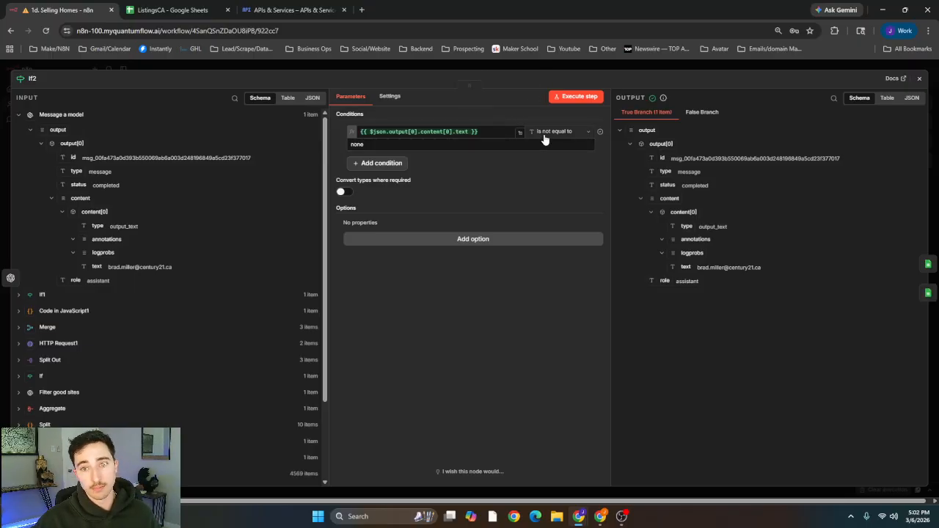
click(576, 65)
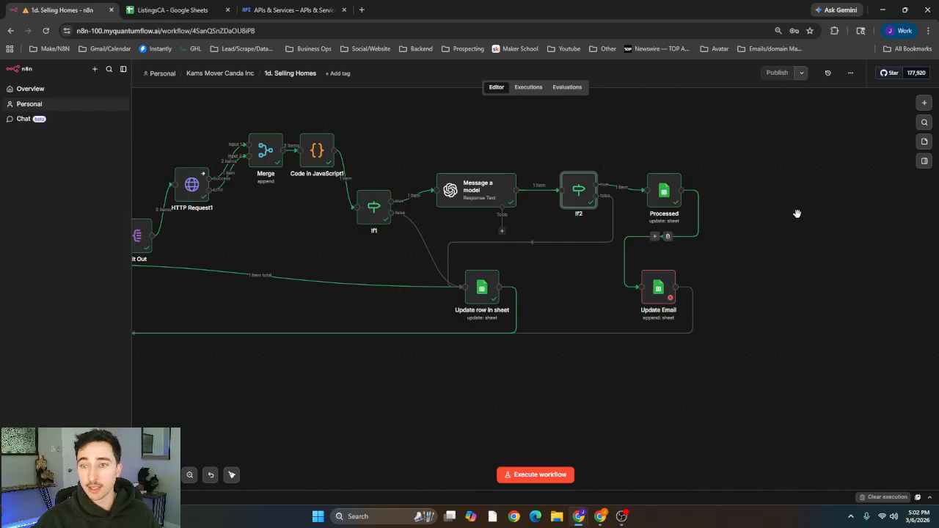
- Check the Processed node's TRUE value against the Processed column in the ListingsCA spreadsheet, then return to the workflow and close the node
scroll(738, 213, right, 4)
click(547, 192)
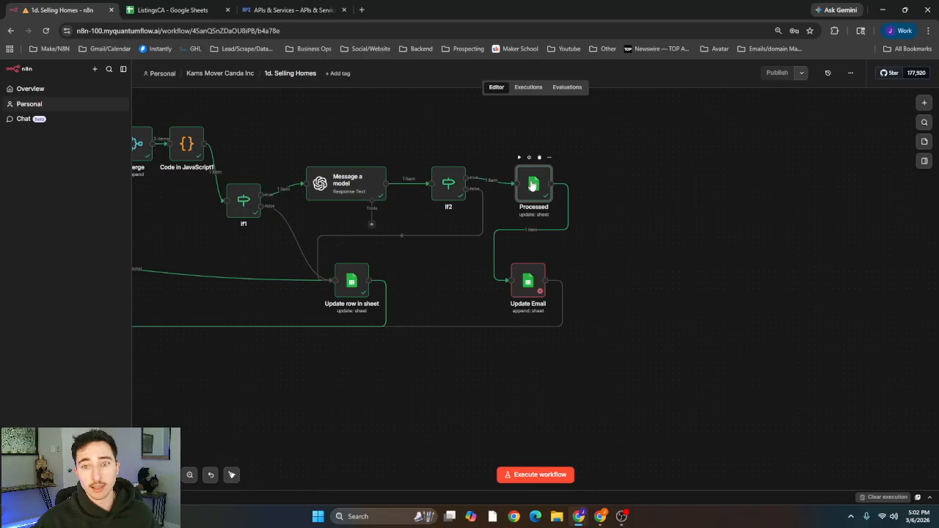
double_click(529, 187)
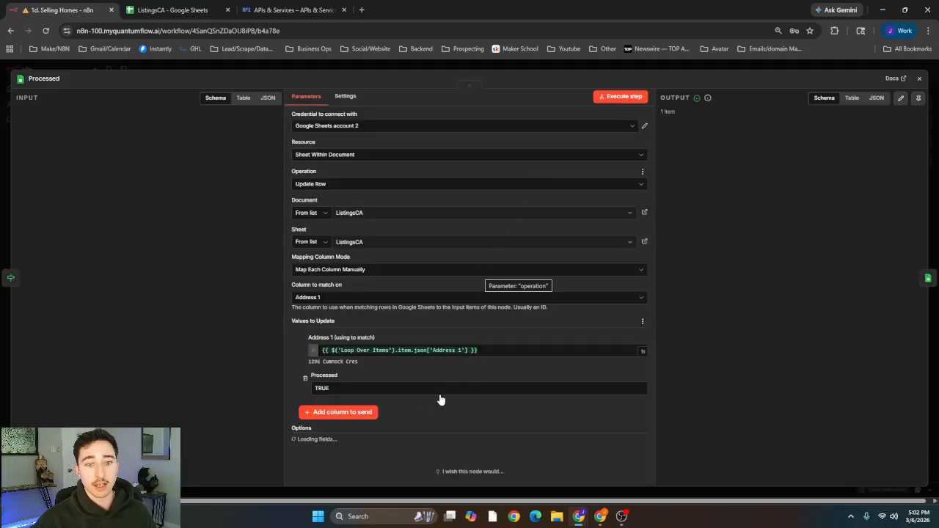
click(188, 10)
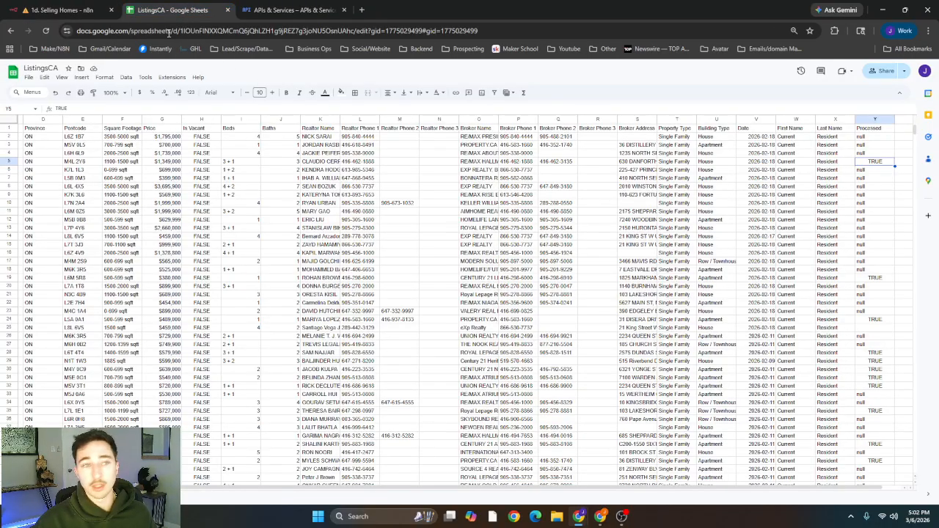
click(71, 7)
click(485, 71)
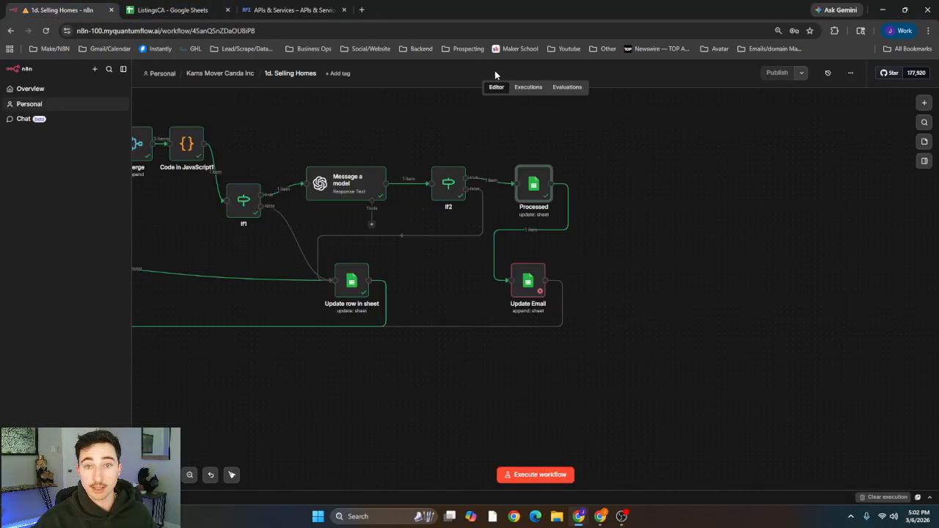
- Review the Update Email node's column mappings for the enriched_leads sheet and refresh its column list
double_click(526, 289)
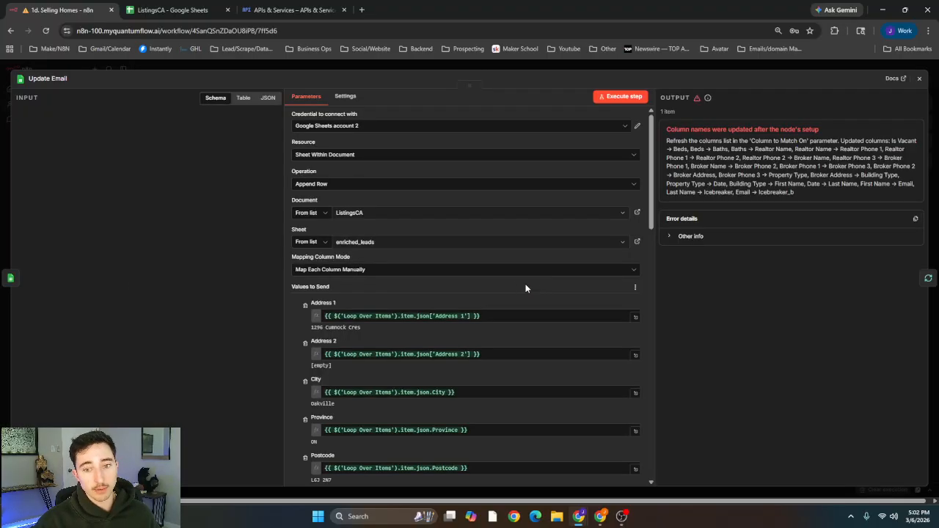
scroll(469, 297, down, 10)
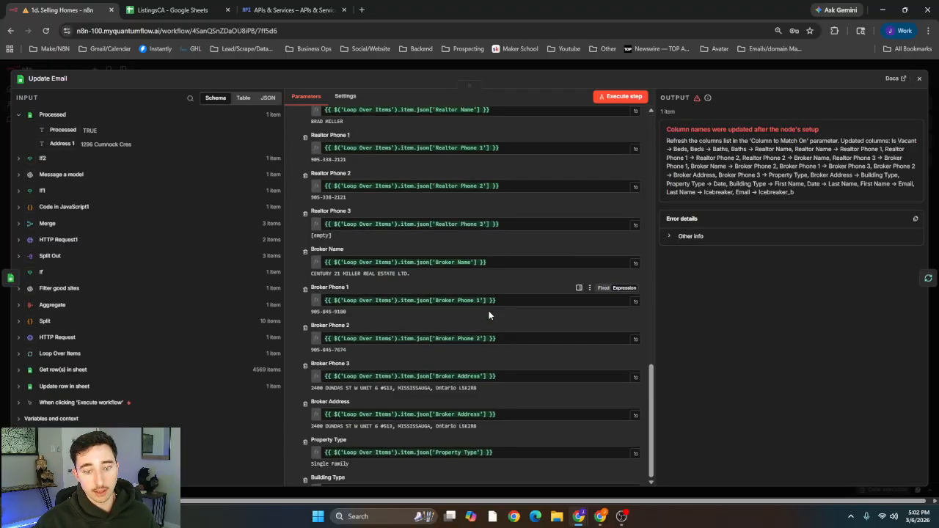
scroll(506, 312, down, 5)
scroll(514, 319, up, 5)
scroll(559, 308, up, 10)
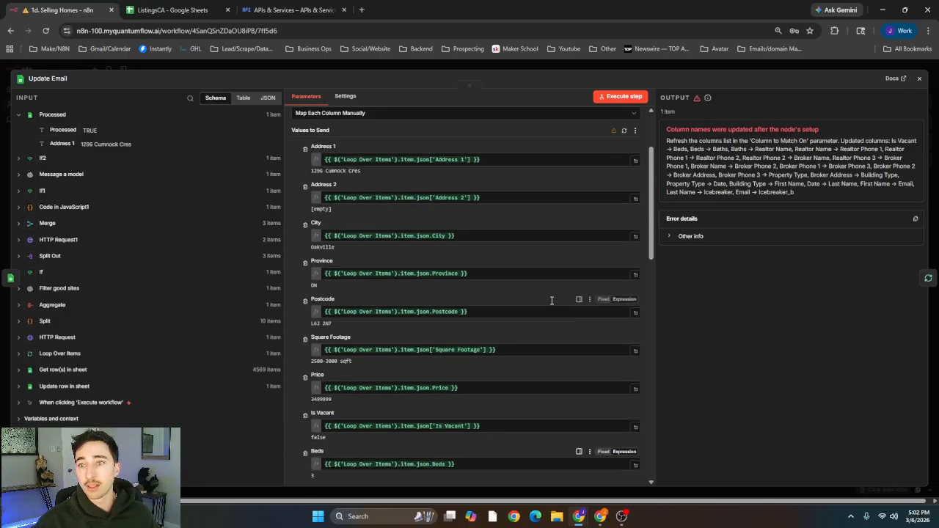
click(624, 278)
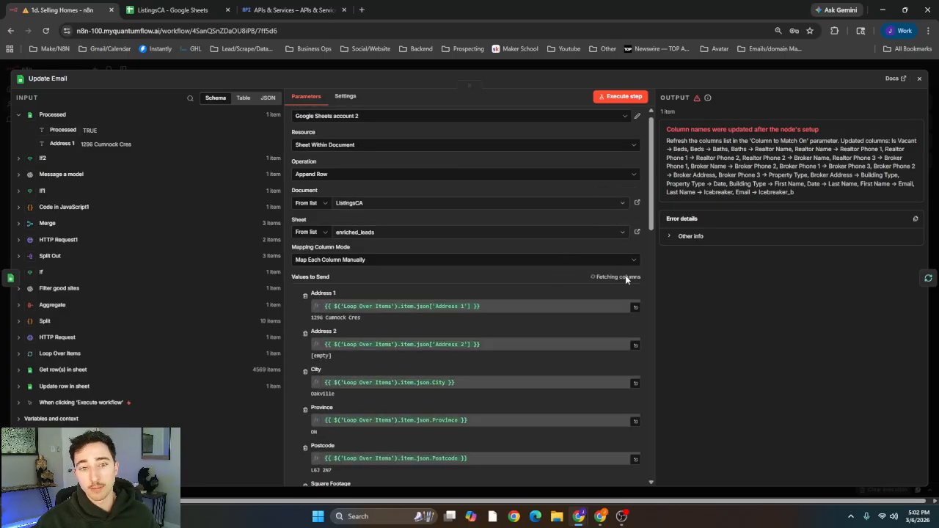
- Remove the Icebreaker, Icebreaker_b, Subject, processed and lowercase date columns from the Update Email node's values to send
scroll(423, 276, down, 10)
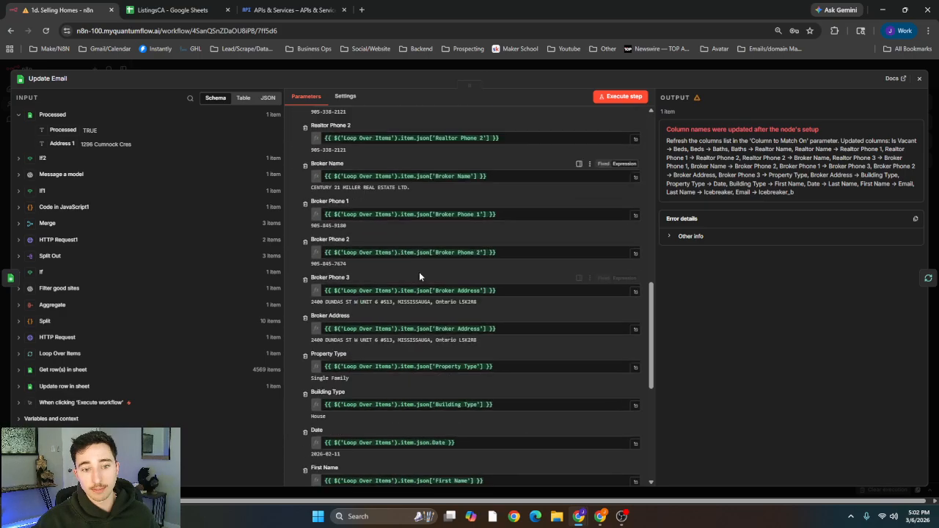
scroll(420, 275, down, 3)
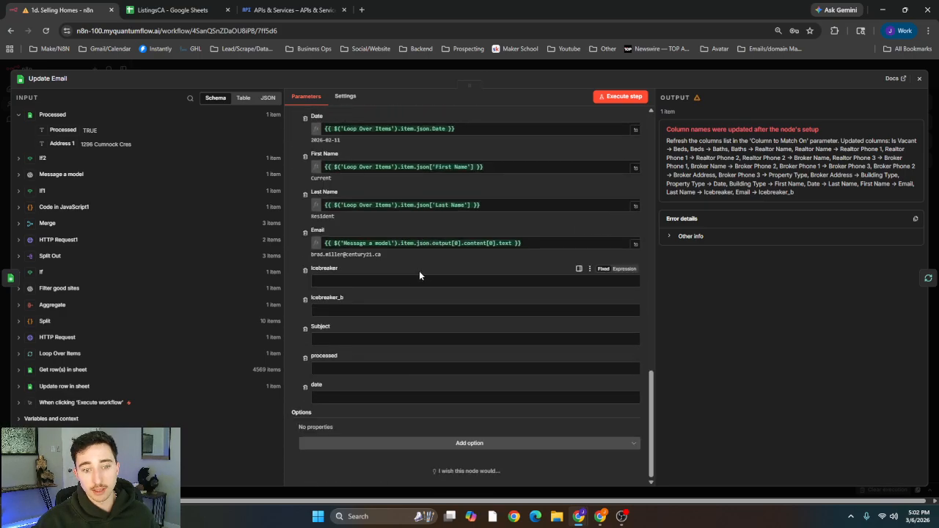
click(305, 273)
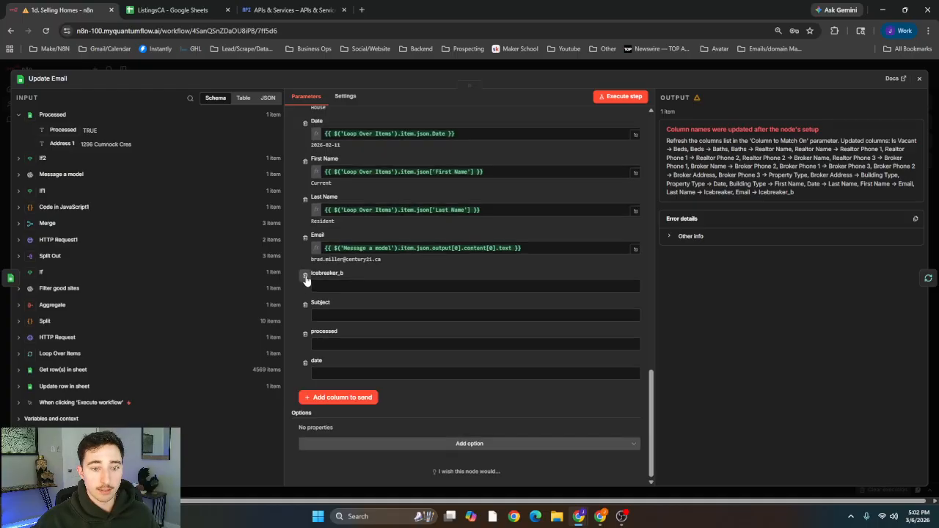
click(305, 274)
click(305, 302)
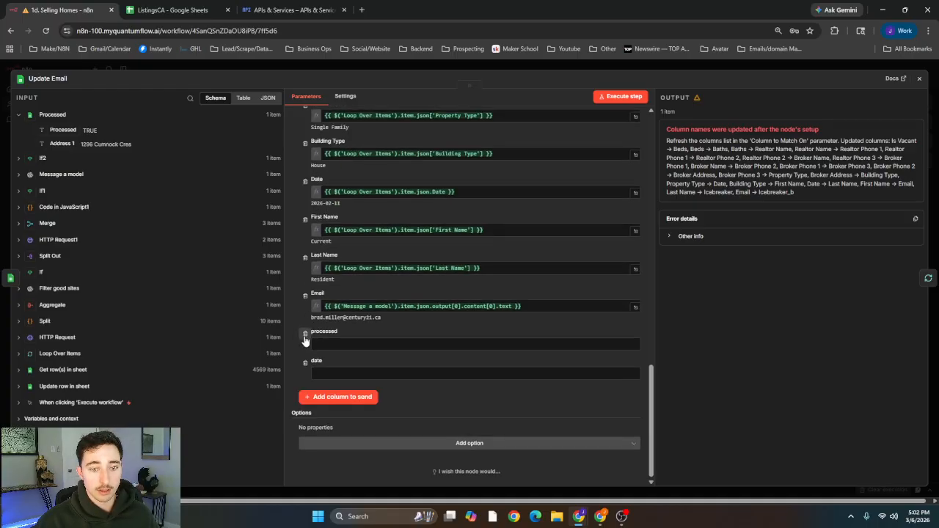
click(306, 334)
click(305, 362)
- View the enriched_leads sheet in the ListingsCA spreadsheet, then return to the Update Email node in n8n
scroll(561, 367, up, 15)
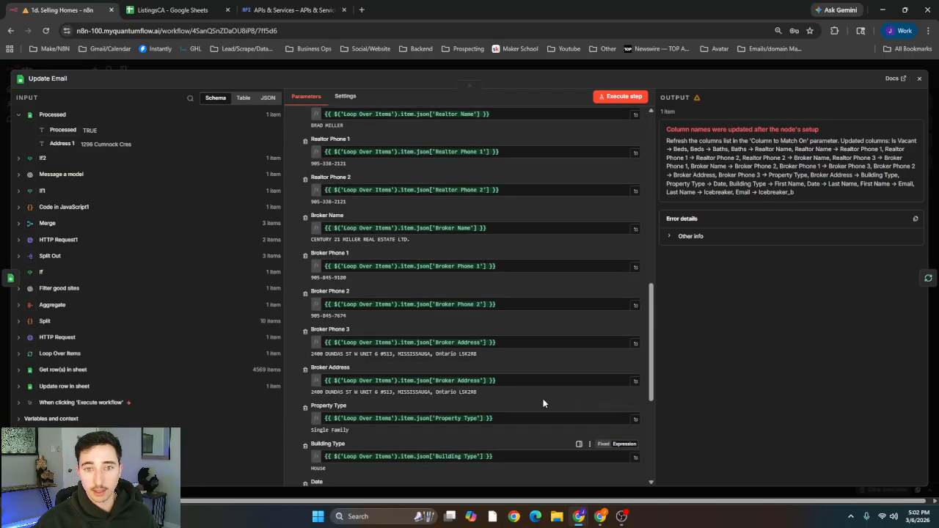
scroll(491, 340, up, 3)
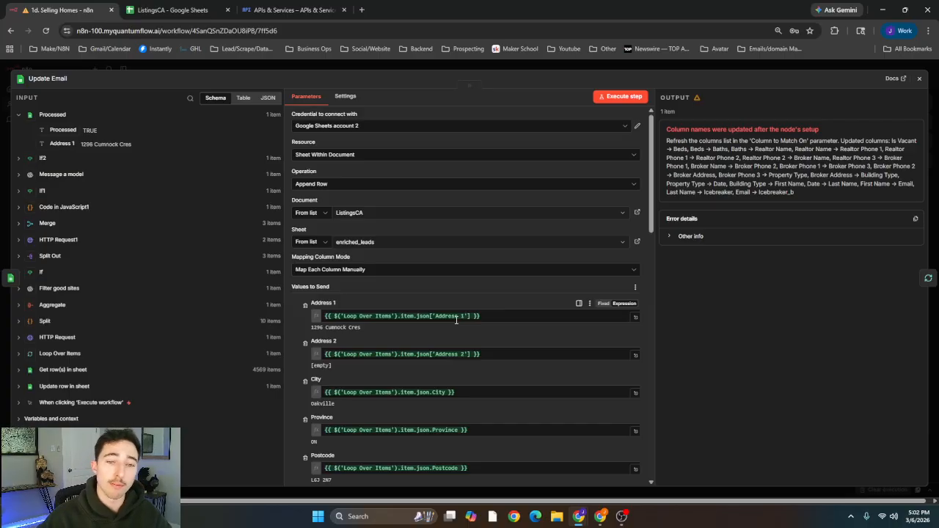
click(170, 9)
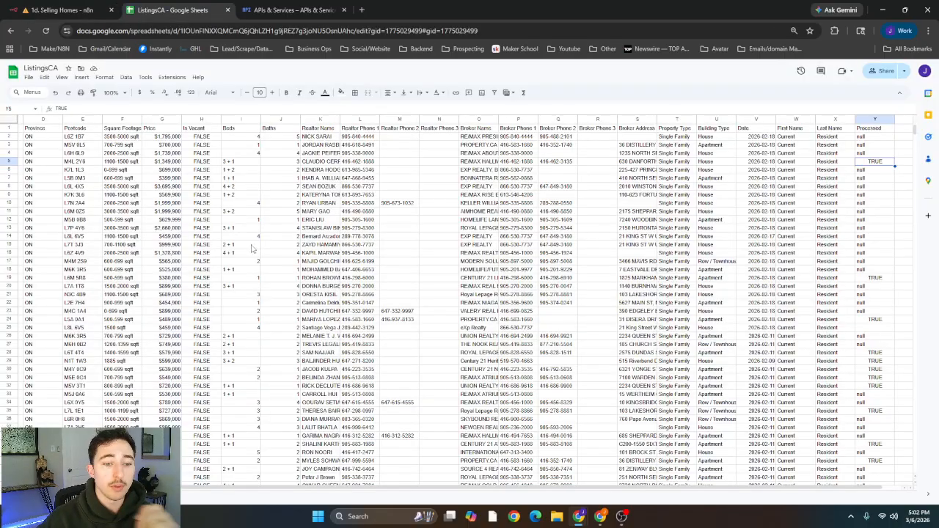
click(110, 495)
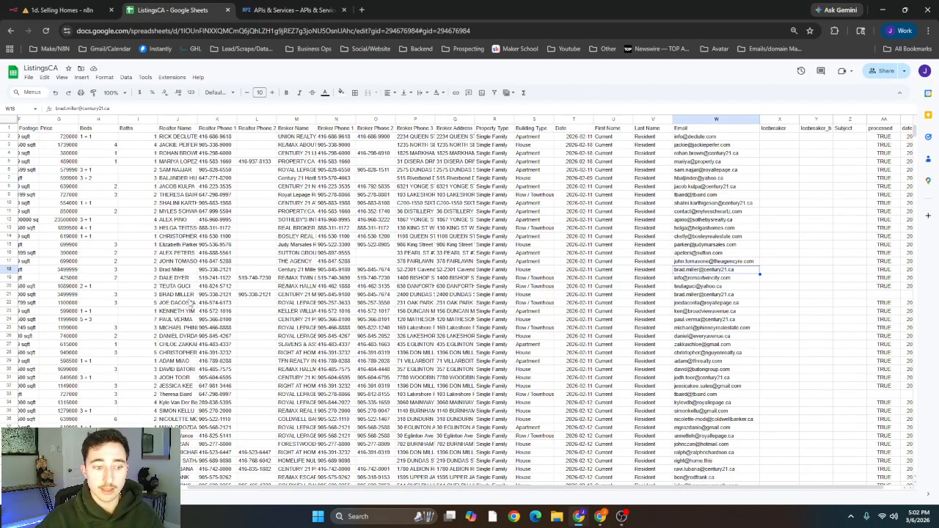
click(68, 9)
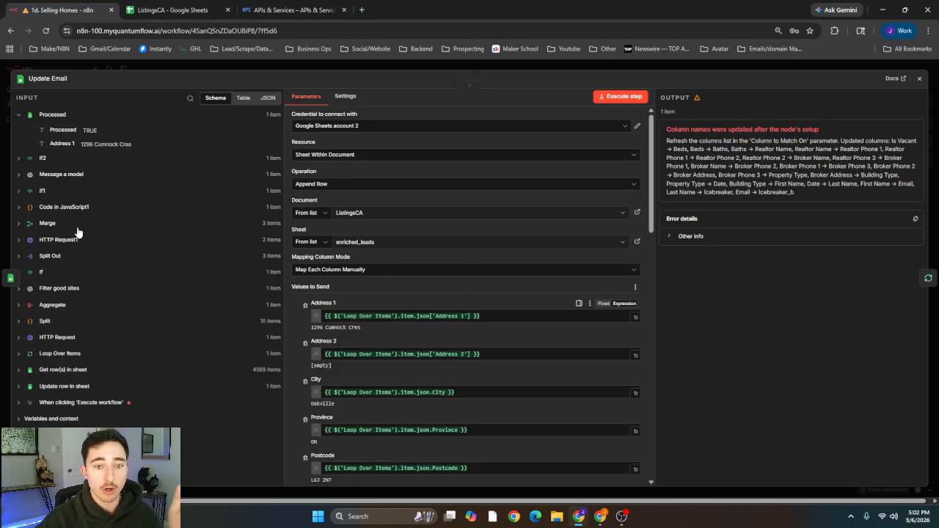
- Expand the Loop Over Items input data and compare its fields with the columns of the enriched_leads sheet
click(20, 353)
scroll(55, 339, down, 5)
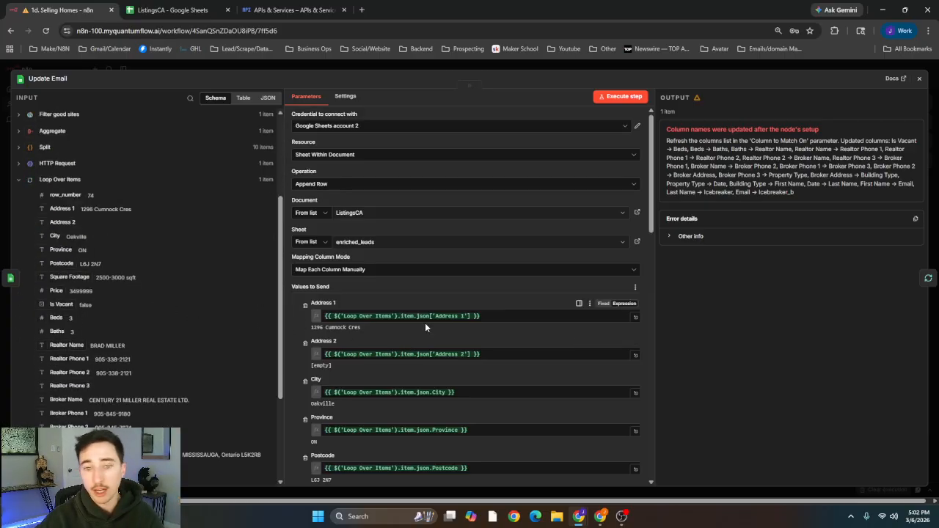
click(169, 9)
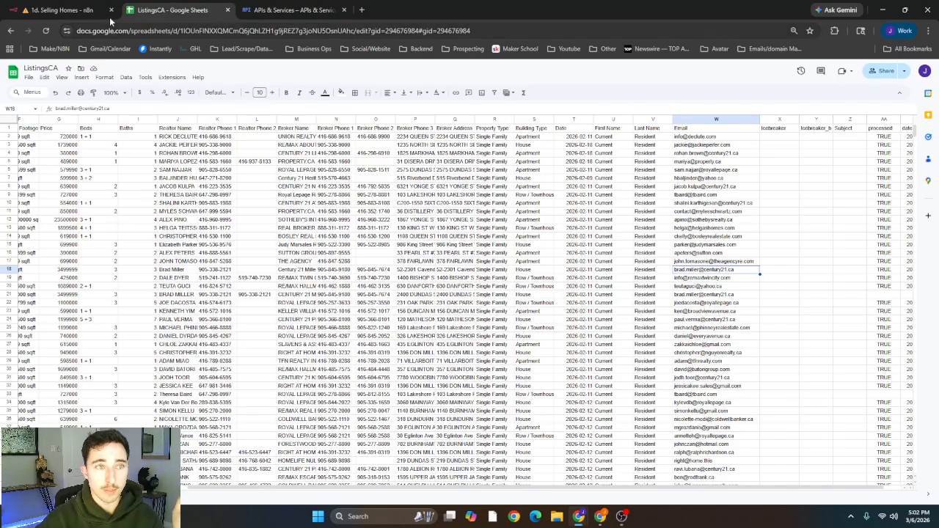
click(76, 5)
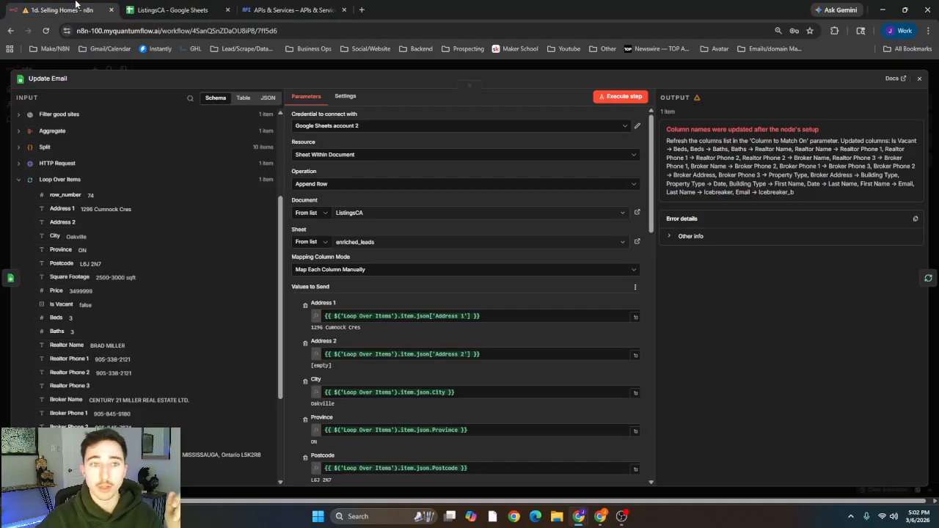
- Review the remaining column mappings and the Email expression {{ $('Message a model').item.json.output[0].content[0].text }}, then close the Update Email node
scroll(433, 334, down, 10)
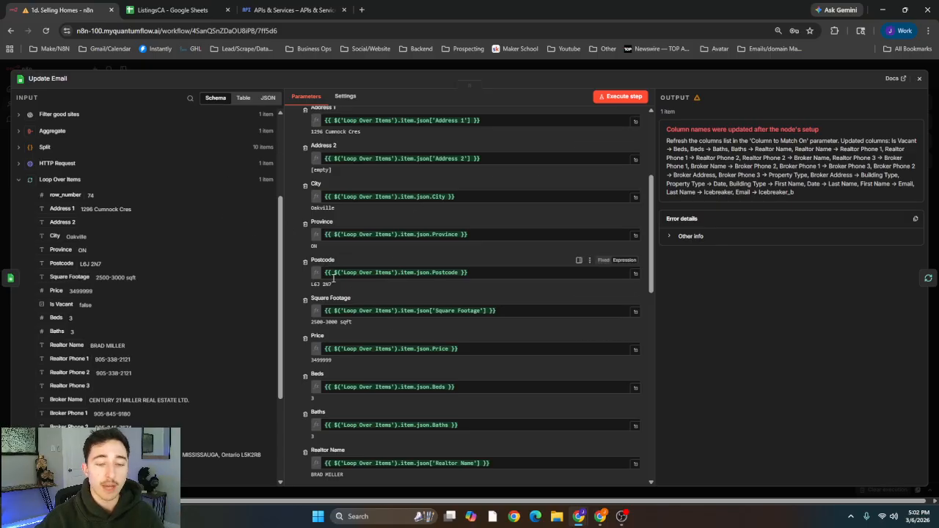
scroll(352, 294, down, 8)
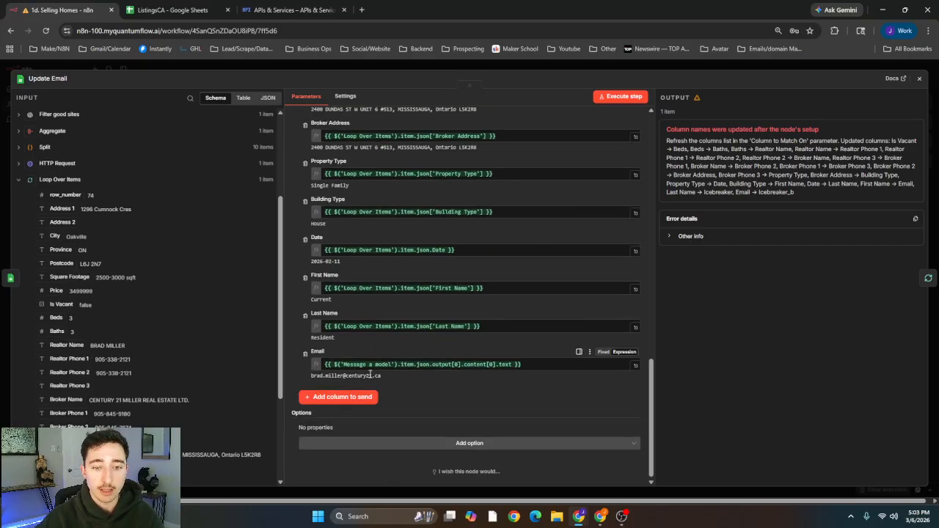
click(550, 368)
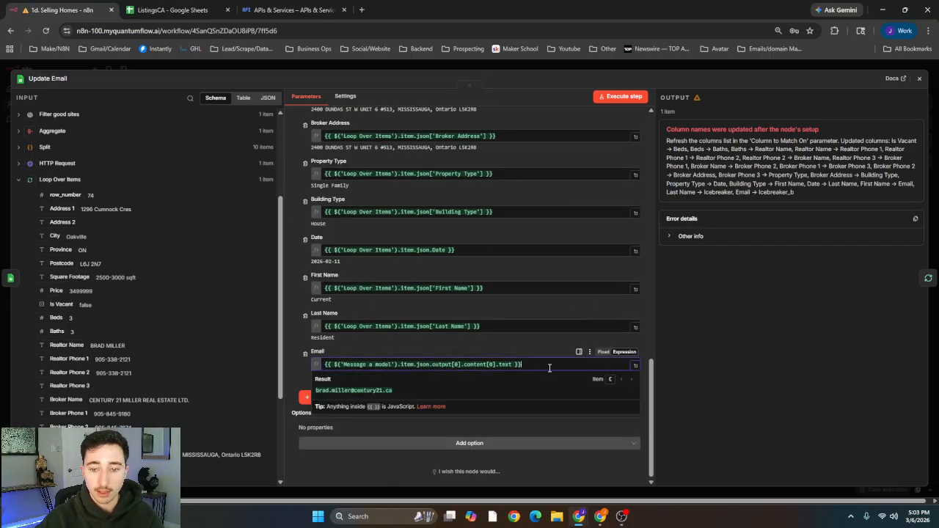
click(506, 350)
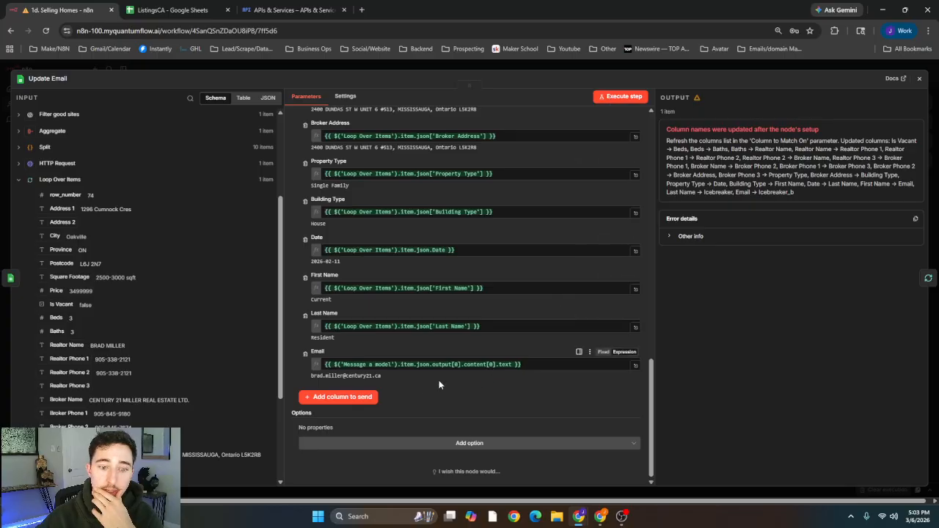
drag(382, 376, 310, 377)
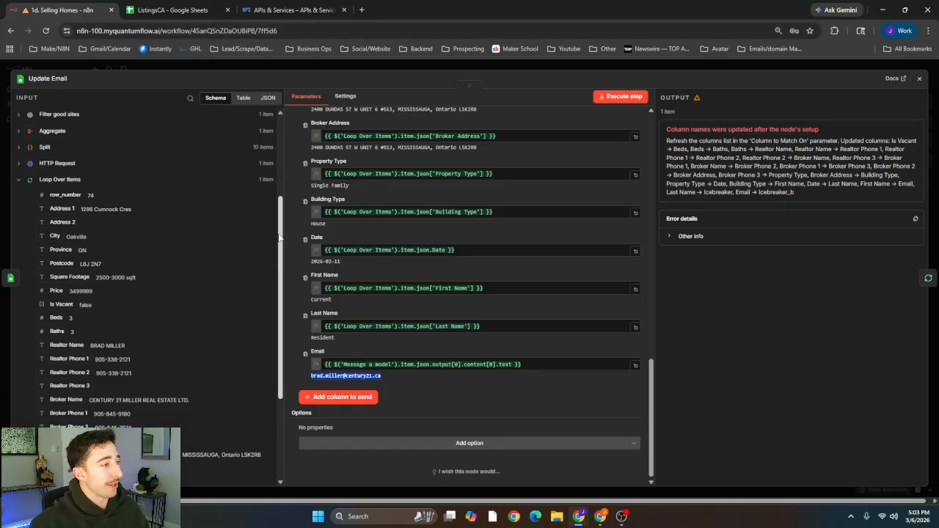
click(435, 69)
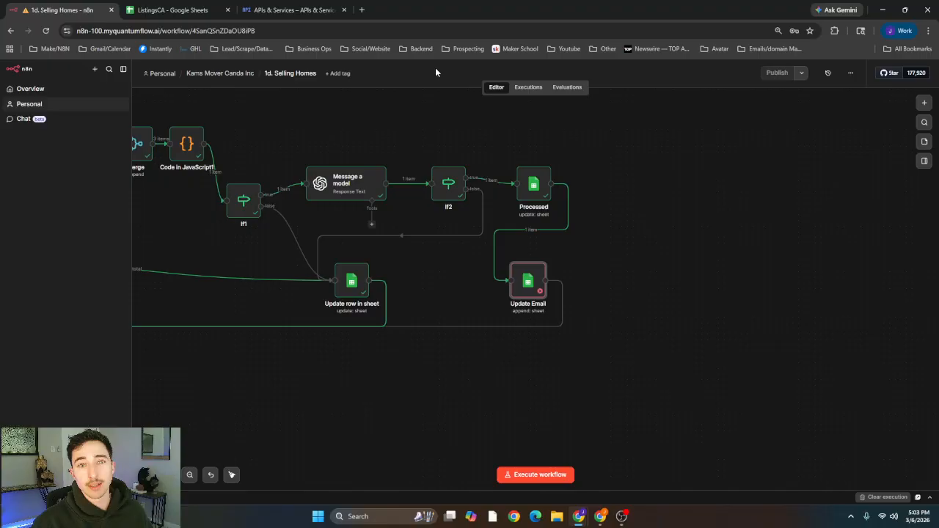
- Examine the workflow's path on the canvas, tracing the return connection from Update Email back to Loop Over Items and HTTP Request
drag(384, 385, 556, 356)
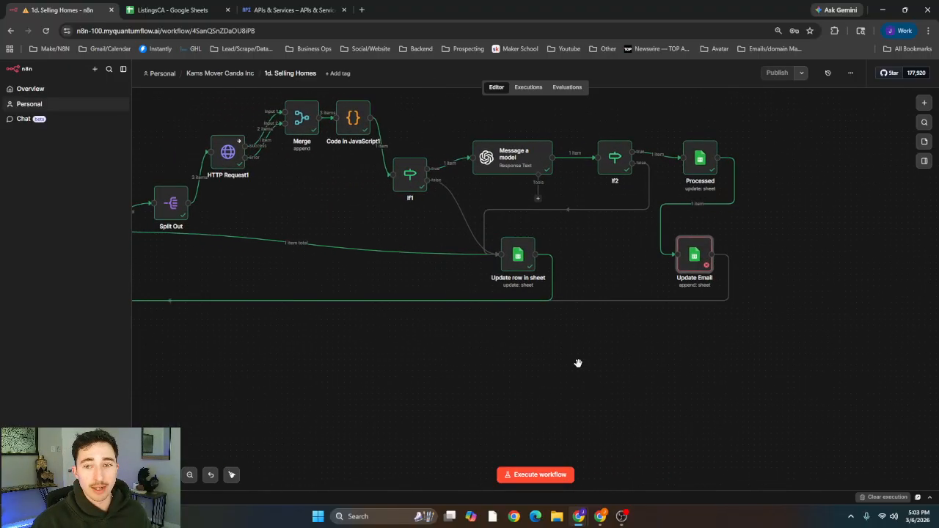
drag(579, 364, 671, 369)
drag(611, 343, 669, 335)
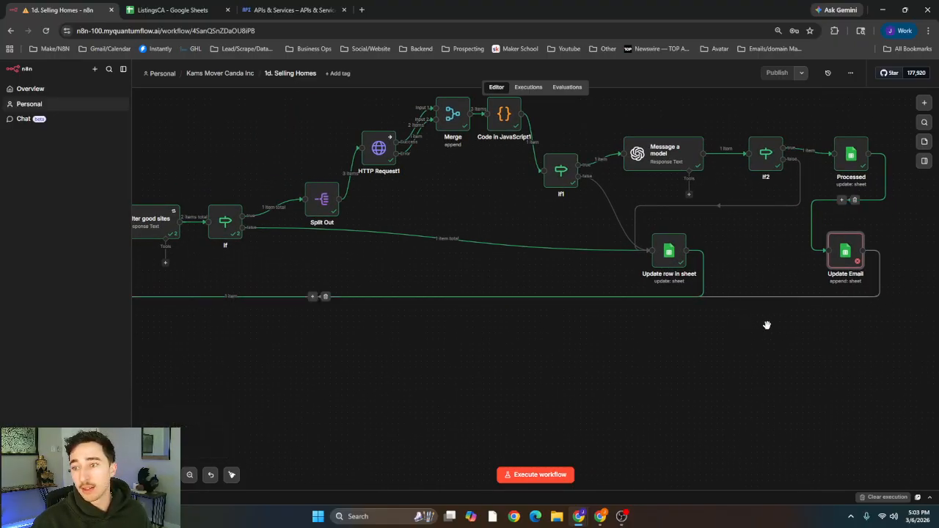
scroll(768, 322, left, 10)
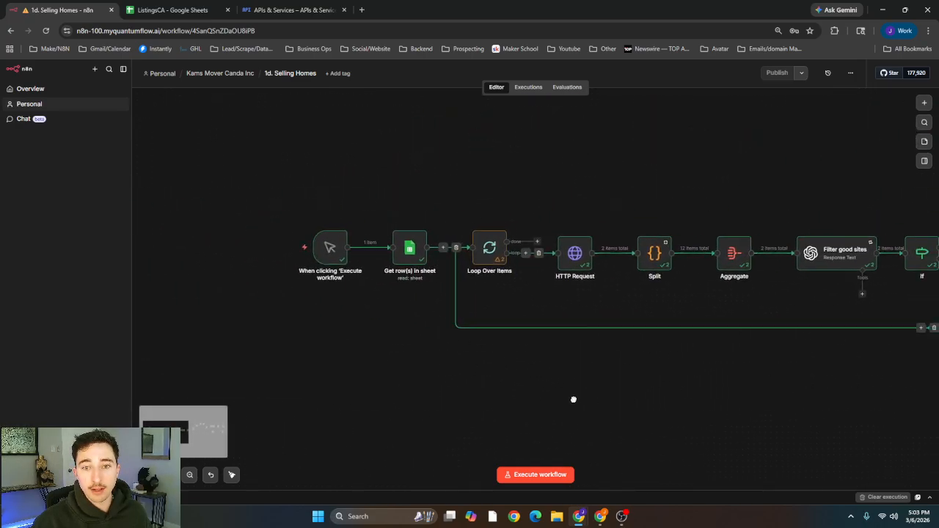
scroll(572, 399, right, 10)
scroll(660, 232, left, 5)
scroll(890, 361, left, 10)
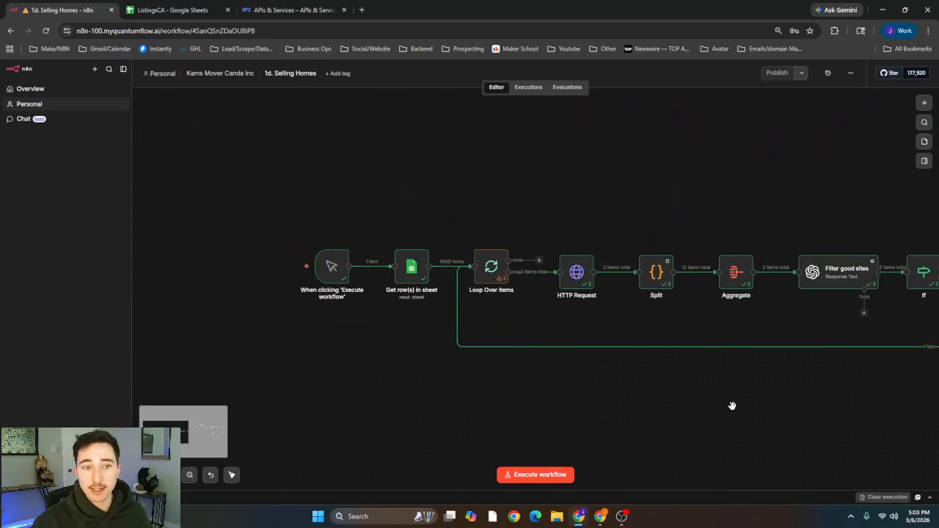
scroll(357, 380, right, 4)
drag(733, 400, 542, 368)
scroll(362, 320, down, 3)
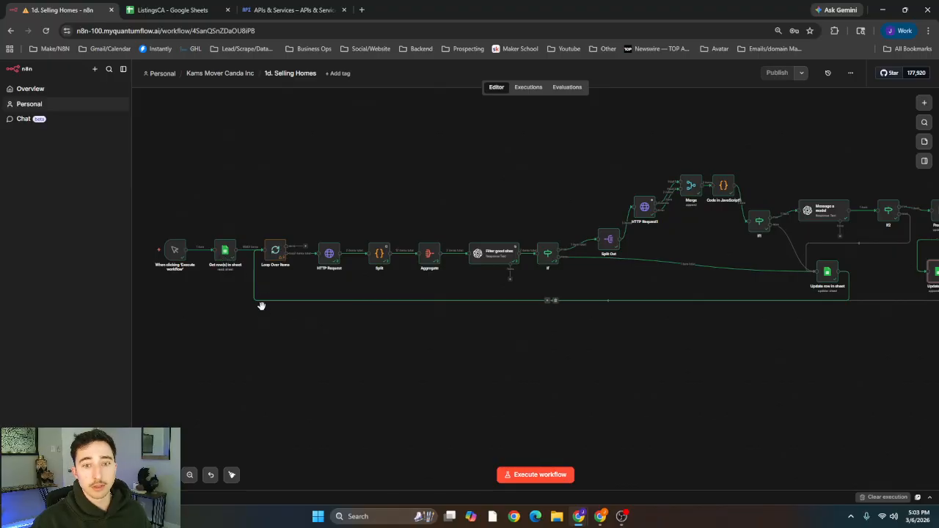
scroll(336, 329, up, 1)
drag(374, 324, 329, 383)
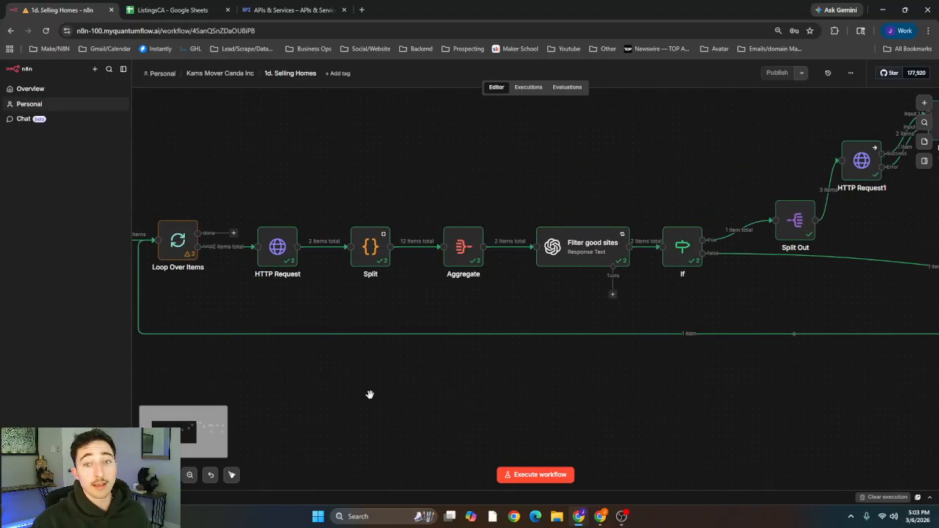
drag(373, 298, 493, 337)
drag(376, 343, 438, 368)
scroll(440, 360, up, 4)
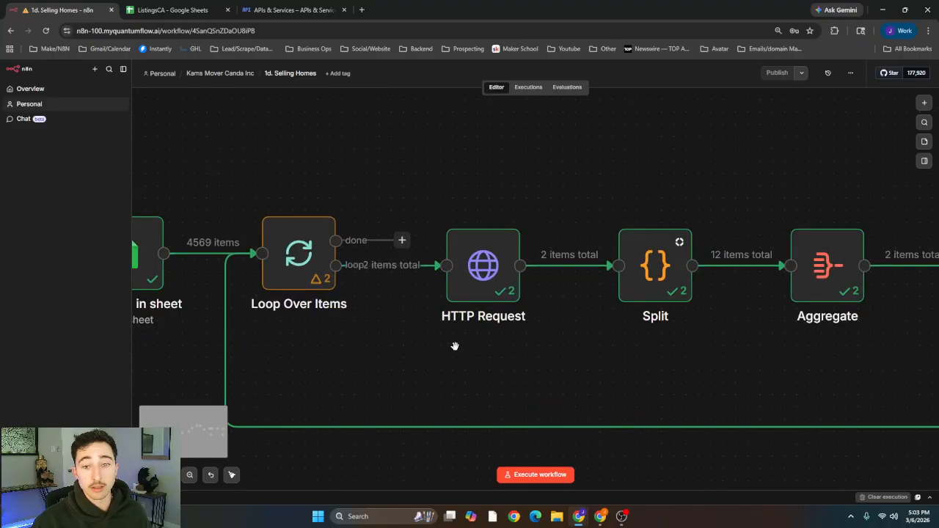
- Open the Brave Search API site in a new browser tab, log in, and view the API keys and My subscriptions pages
click(362, 9)
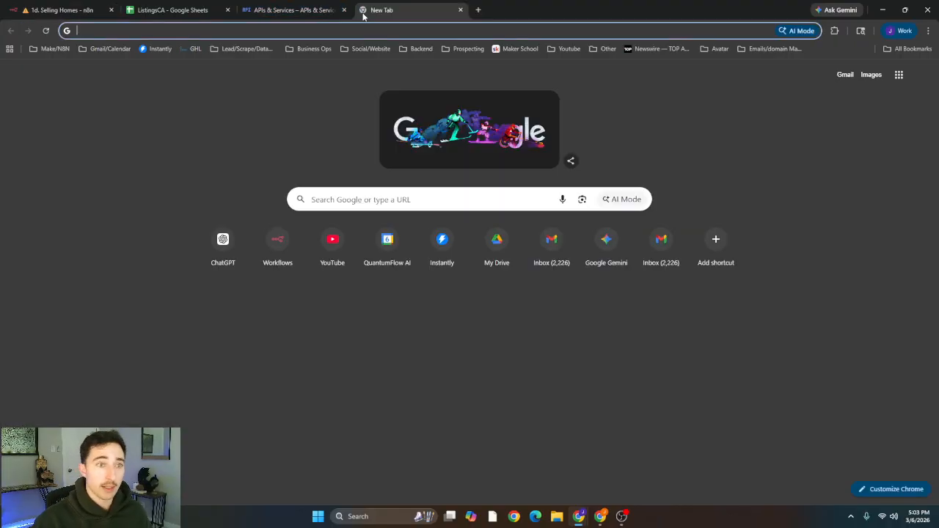
text(brave)
key(Return)
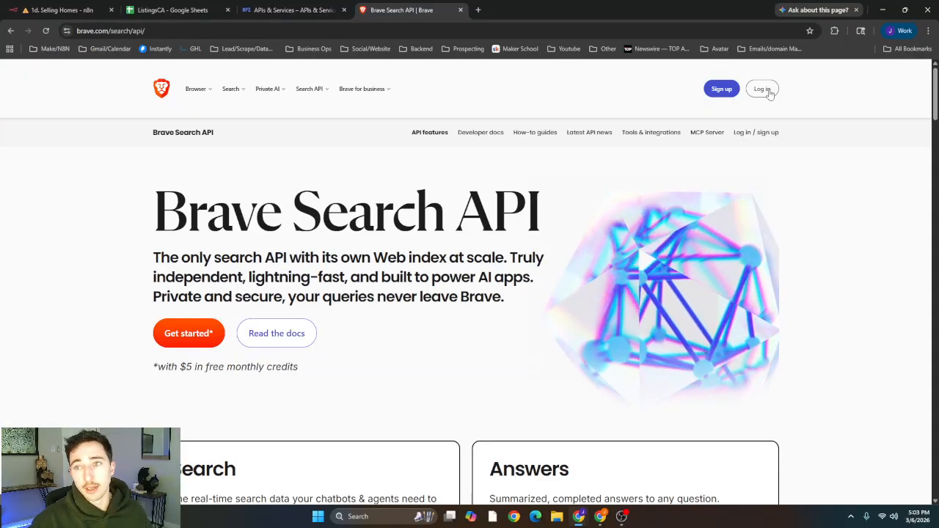
click(763, 89)
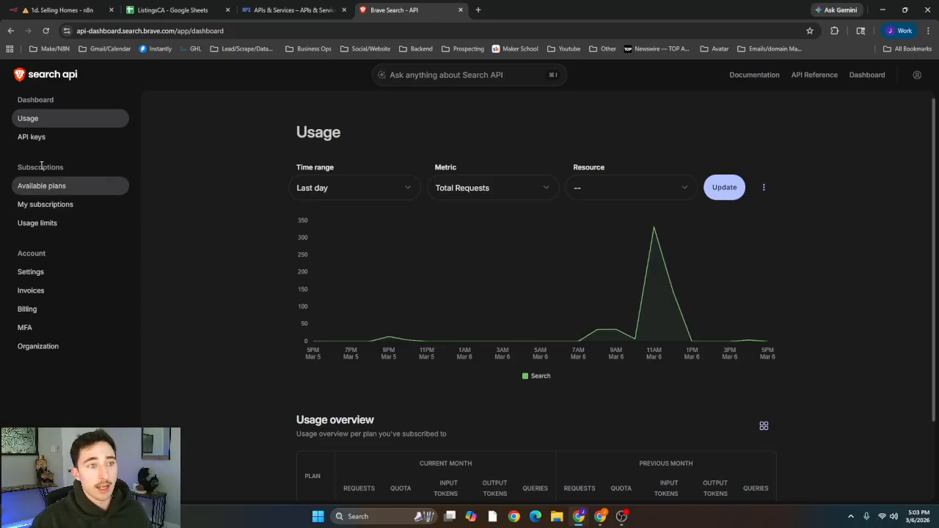
click(58, 137)
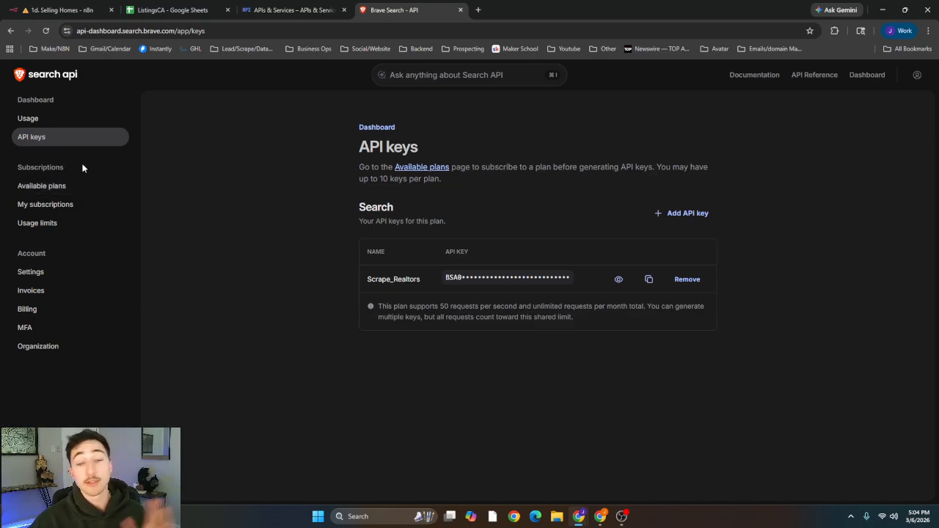
click(80, 206)
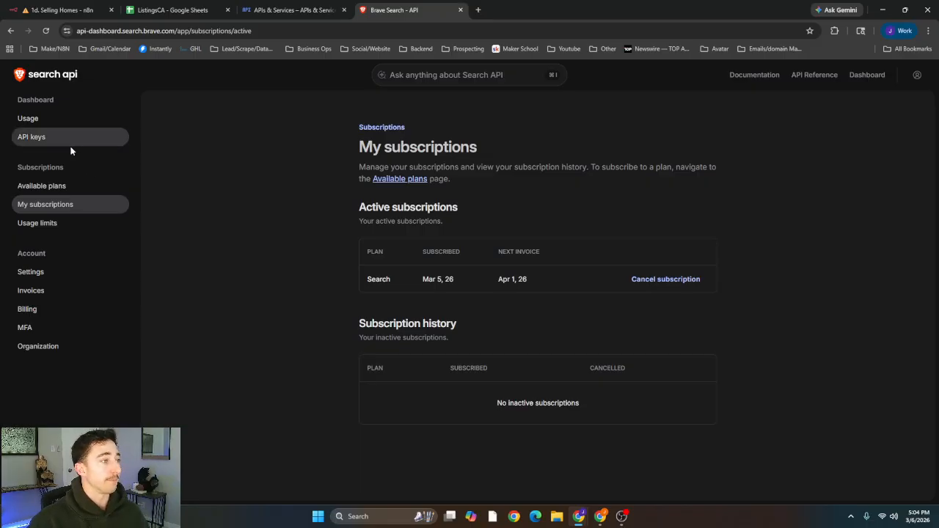
- Return to the n8n workflow and review the first HTTP Request node's Brave search URL and headers, then close the node
click(286, 10)
click(173, 10)
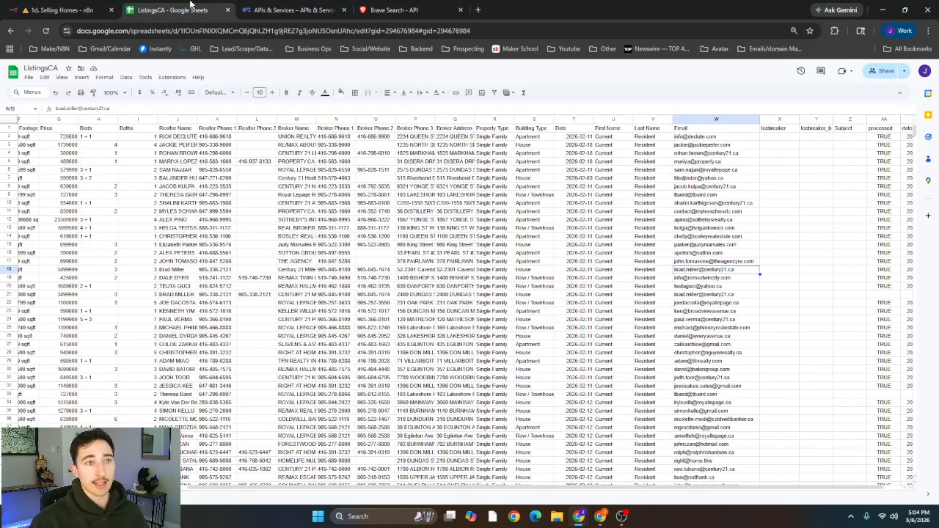
click(63, 10)
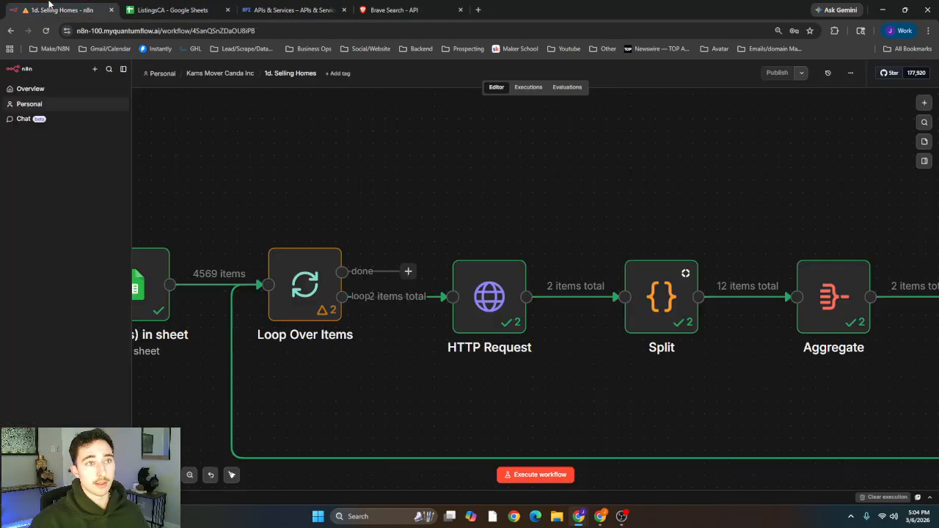
double_click(503, 306)
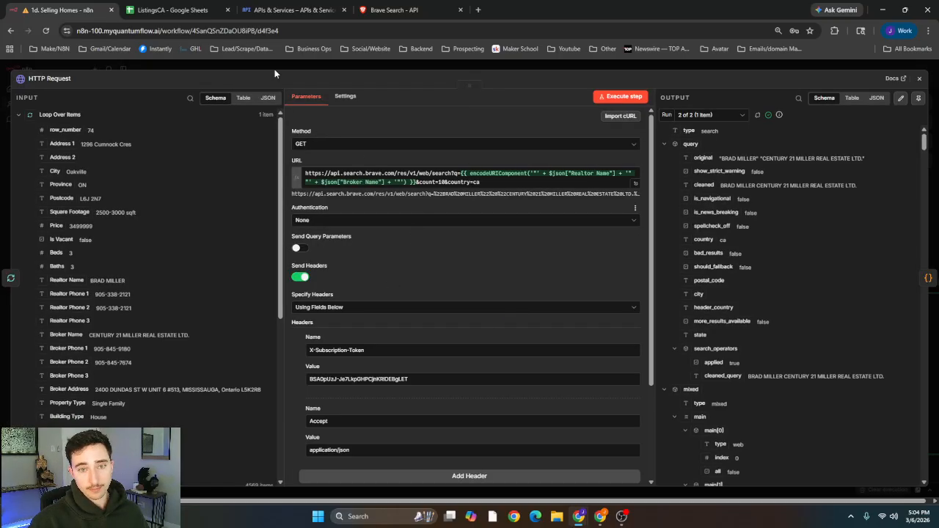
click(431, 69)
- Open the Filter good sites node to examine its OpenAI credential and model settings
drag(580, 175, 301, 144)
scroll(301, 145, right, 6)
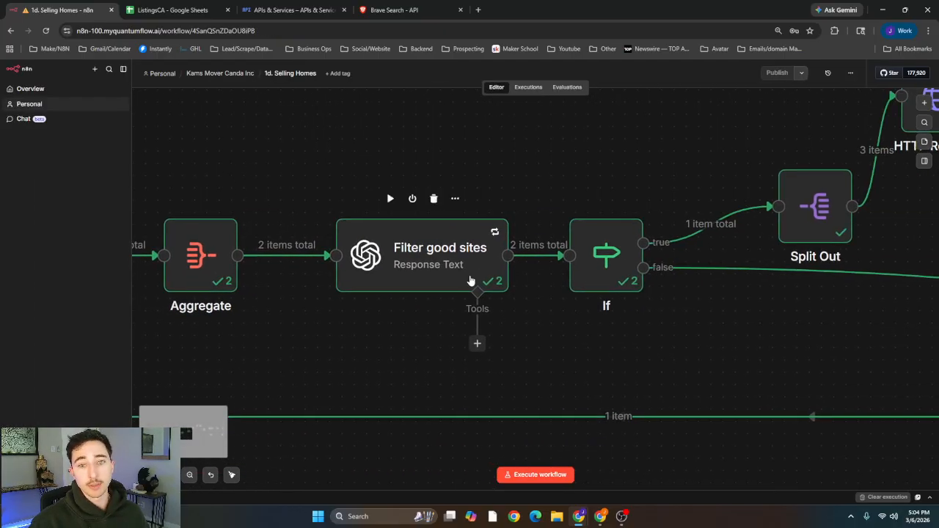
double_click(461, 280)
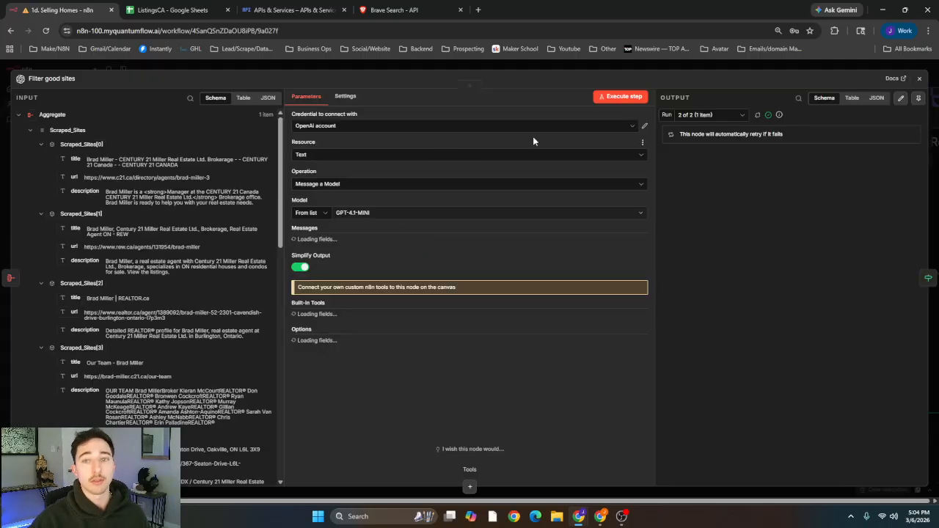
- Open the OpenAI account credential to view its connection fields, then close it and the Filter good sites node
click(638, 129)
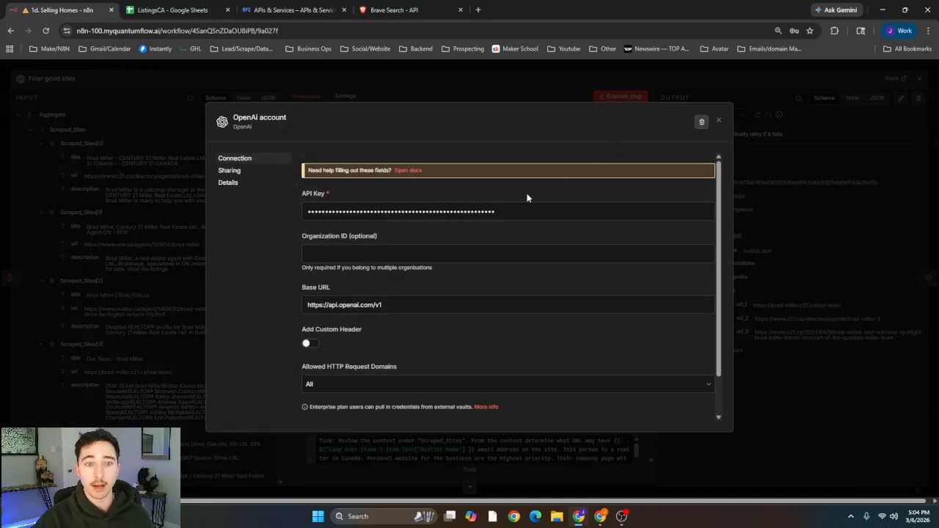
click(719, 122)
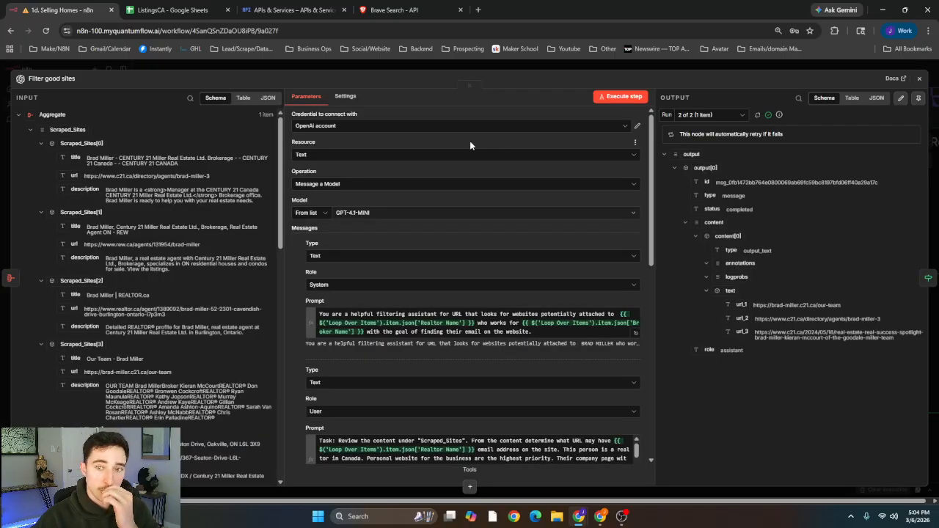
click(510, 70)
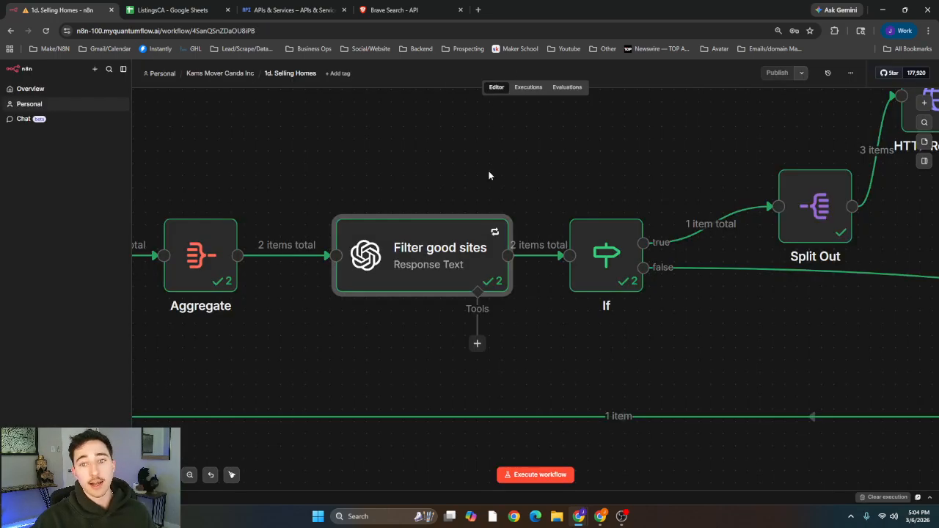
- Delete the Filter good sites node from the workflow canvas and undo the deletion
drag(489, 174, 507, 195)
scroll(598, 170, down, 3)
scroll(646, 224, down, 1)
scroll(482, 218, down, 2)
scroll(437, 193, down, 1)
scroll(438, 192, down, 1)
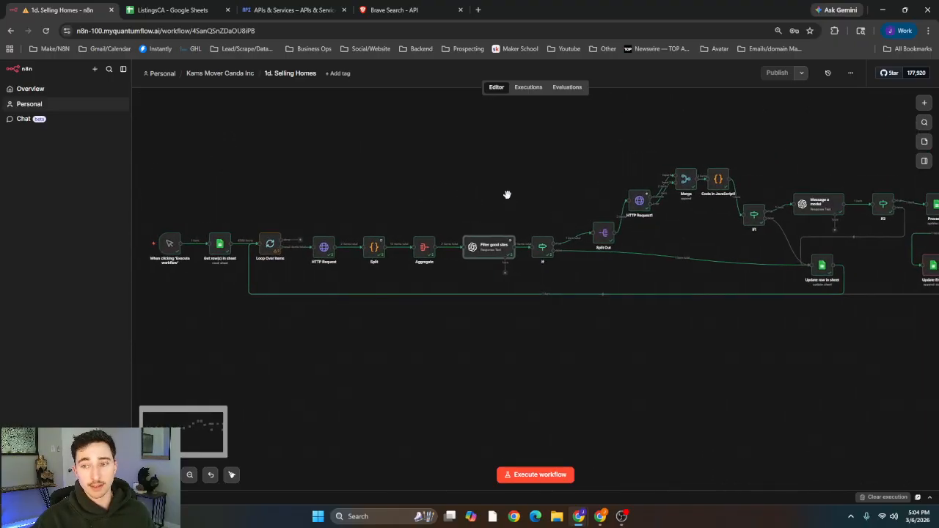
scroll(505, 191, down, 1)
scroll(505, 191, up, 1)
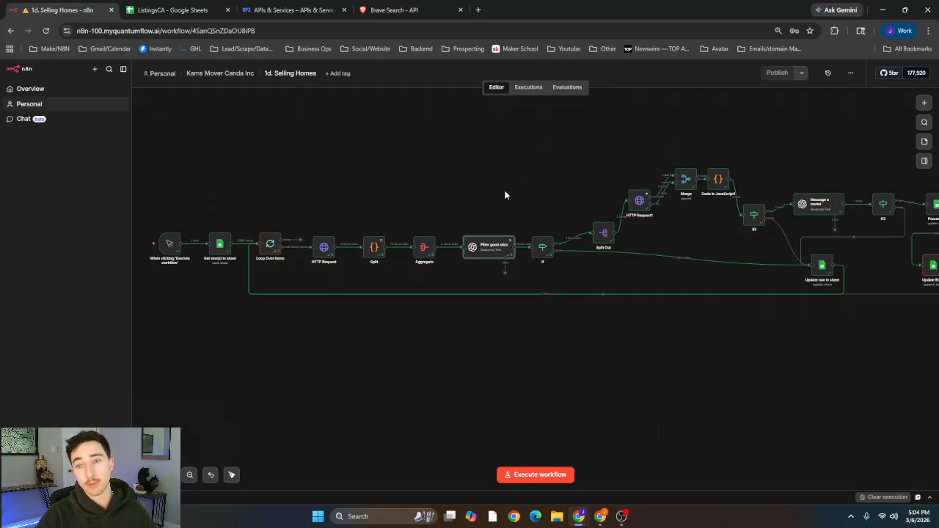
click(492, 232)
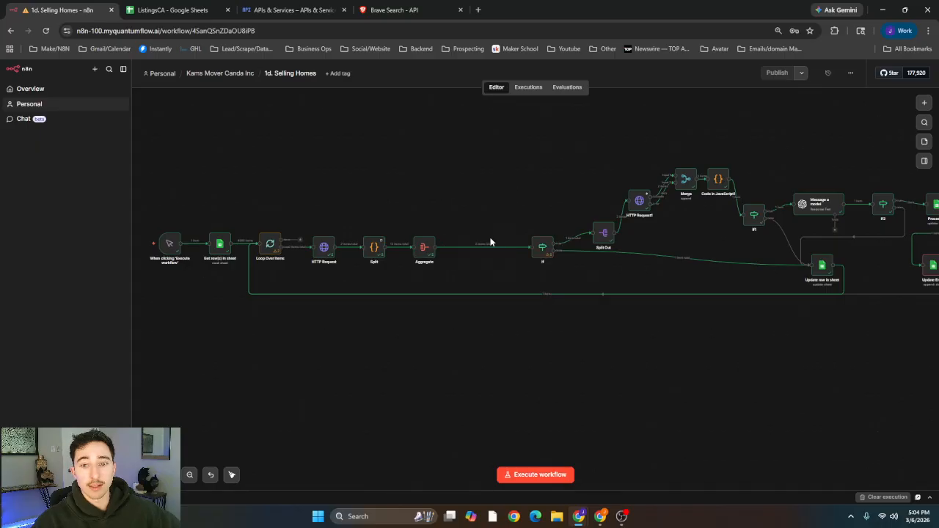
key(ctrl+z)
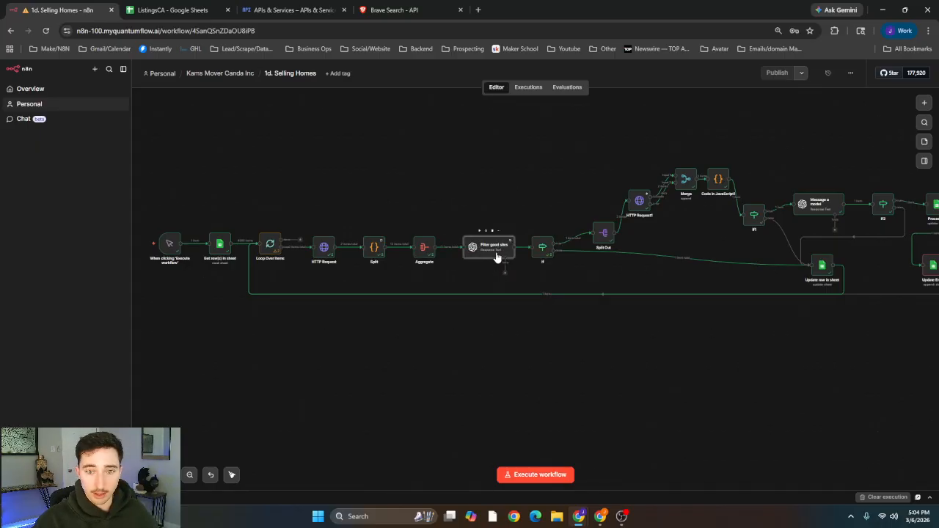
- Reopen the Filter good sites node to review its OpenAI credential, model and prompts, then close it
double_click(503, 243)
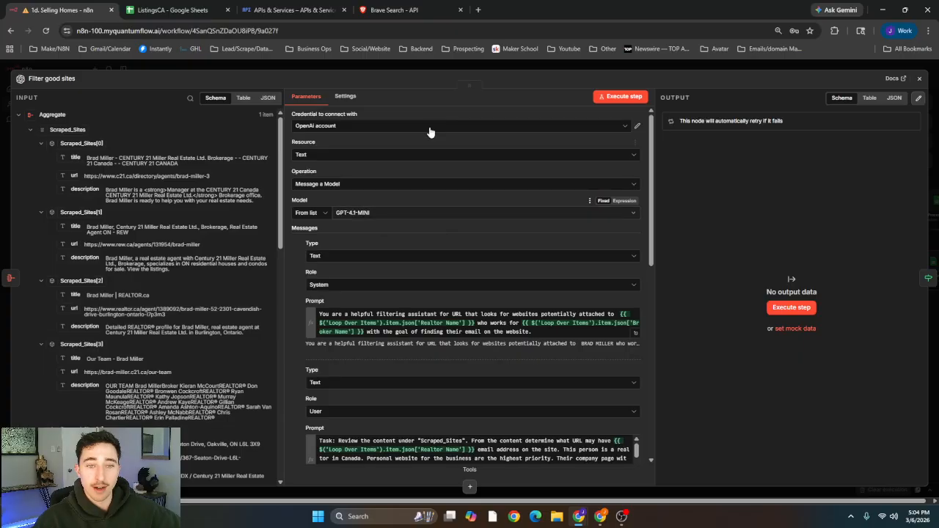
click(481, 64)
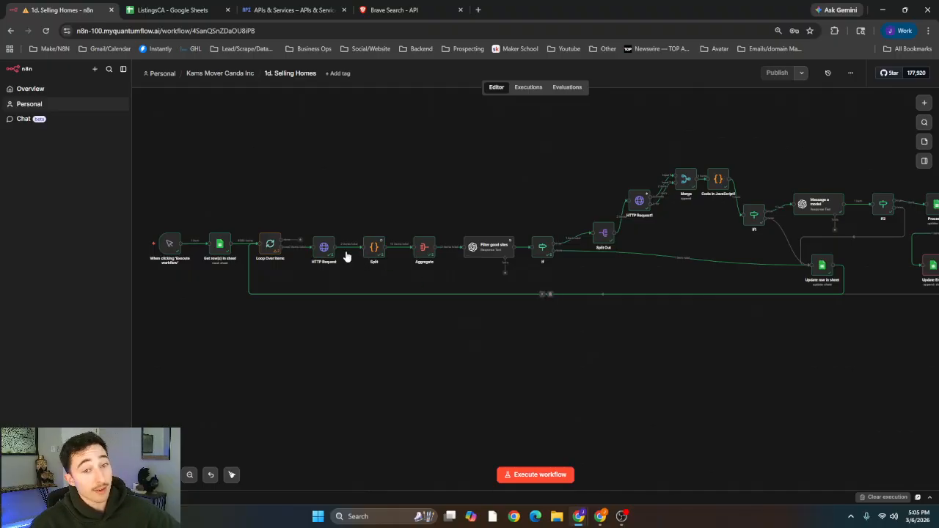
- Revisit the Brave Search My subscriptions page and the Google Cloud Credentials page, then return to the n8n workflow
click(378, 10)
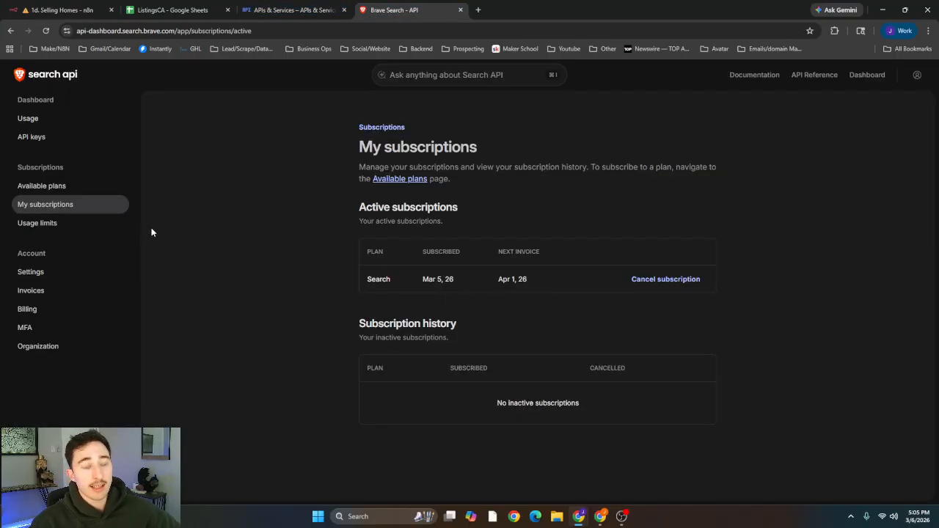
key(ctrl+shift+Tab)
key(ctrl+shift+Tab)
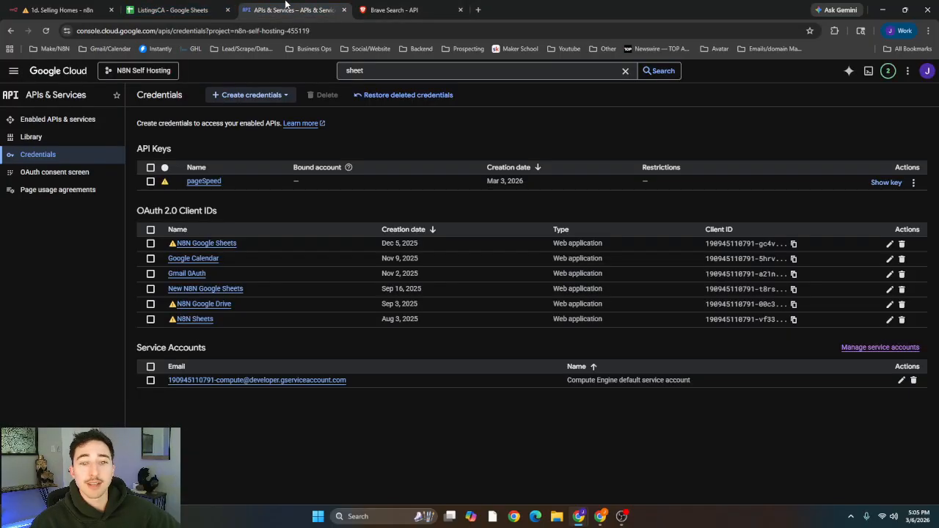
key(ctrl+shift+Tab)
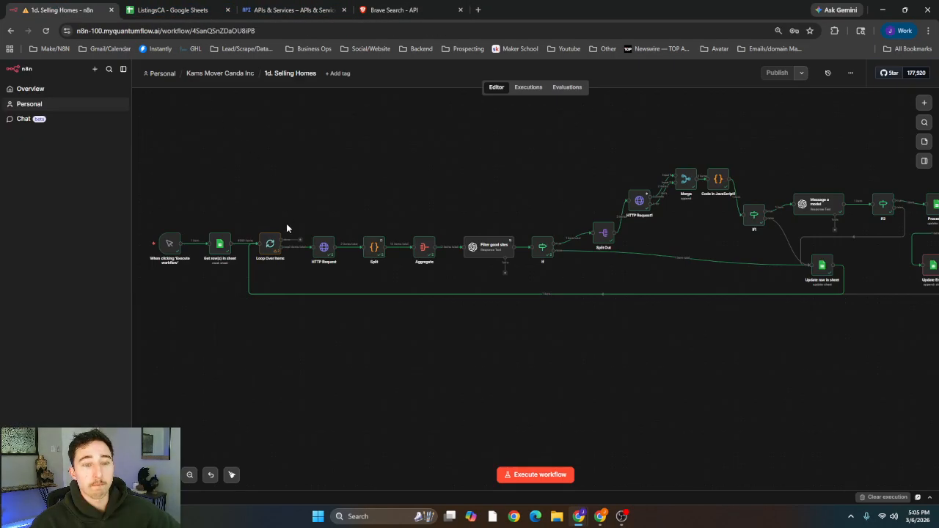
- Open the Code in JavaScript1 node and read through its email-extraction script in the expanded editor, then close the editor and node
drag(504, 344, 472, 329)
scroll(470, 328, down, 1)
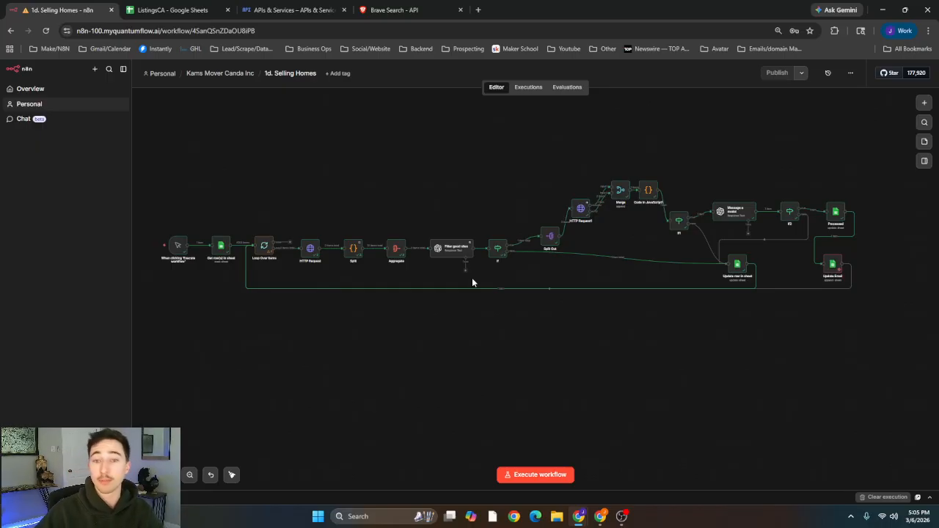
double_click(653, 196)
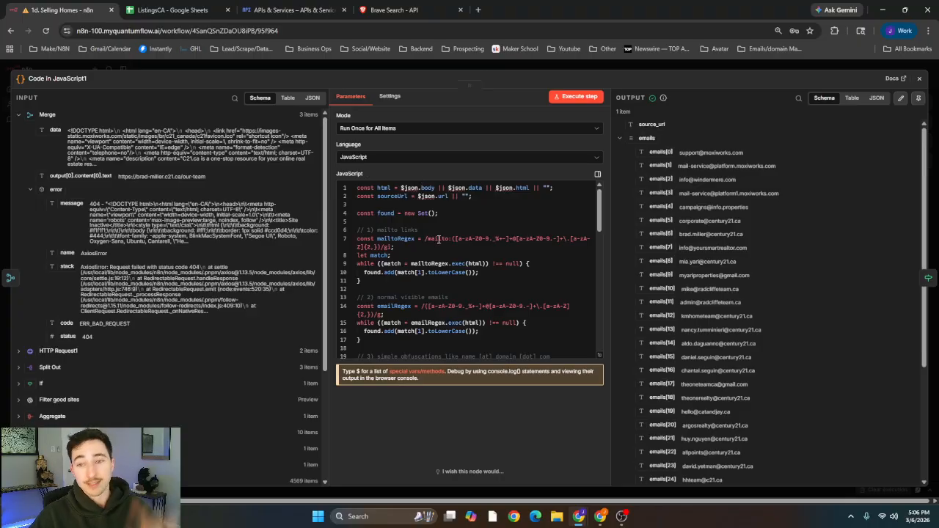
scroll(439, 239, down, 15)
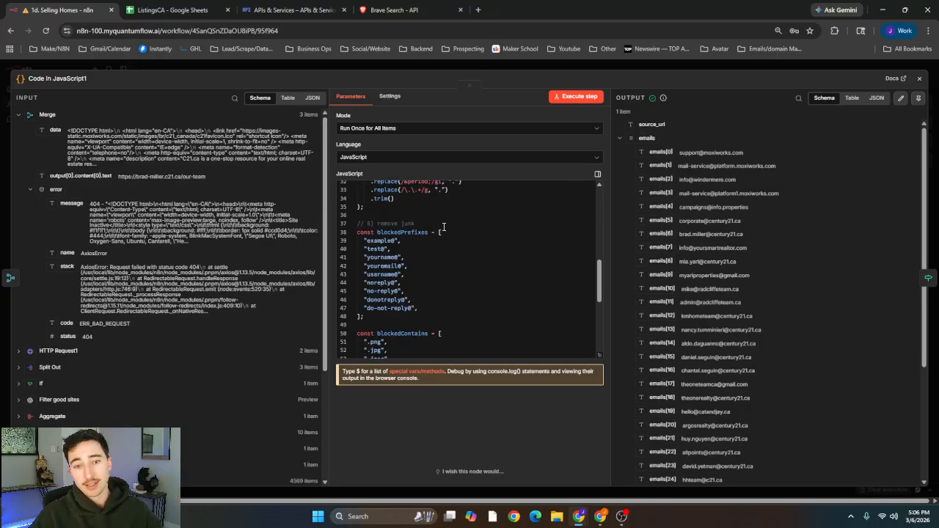
click(601, 358)
scroll(369, 264, up, 10)
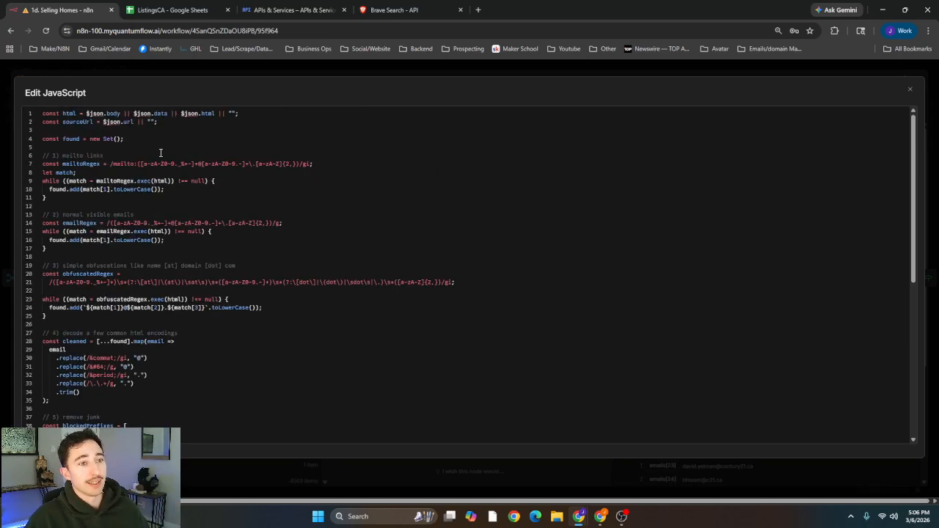
scroll(162, 171, down, 9)
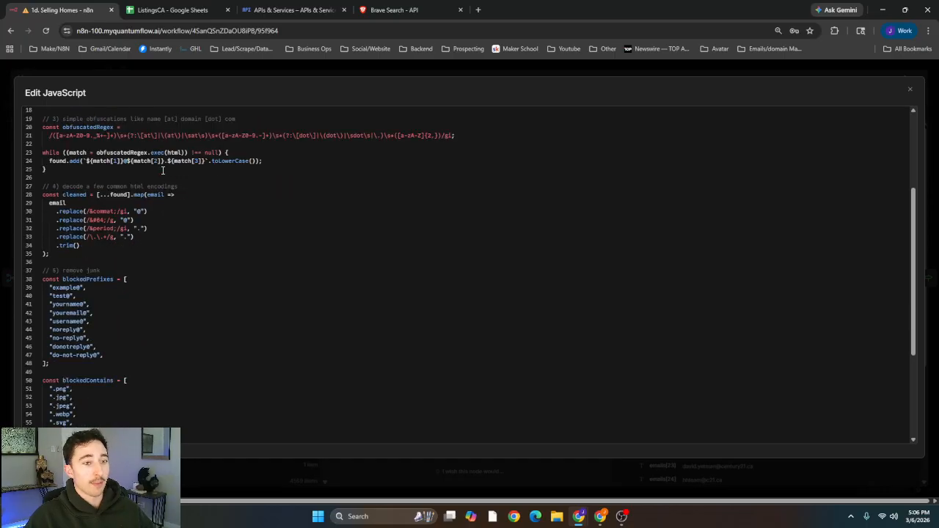
scroll(159, 172, down, 1)
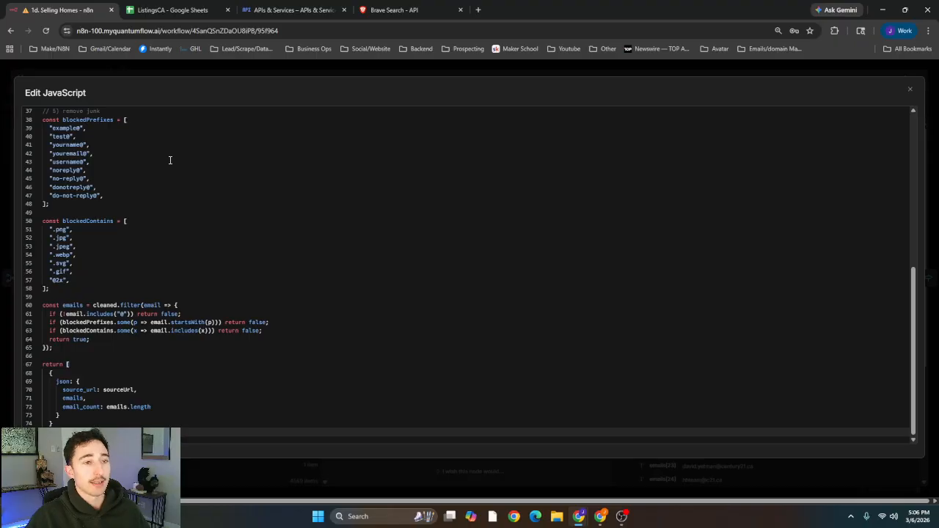
scroll(170, 160, up, 9)
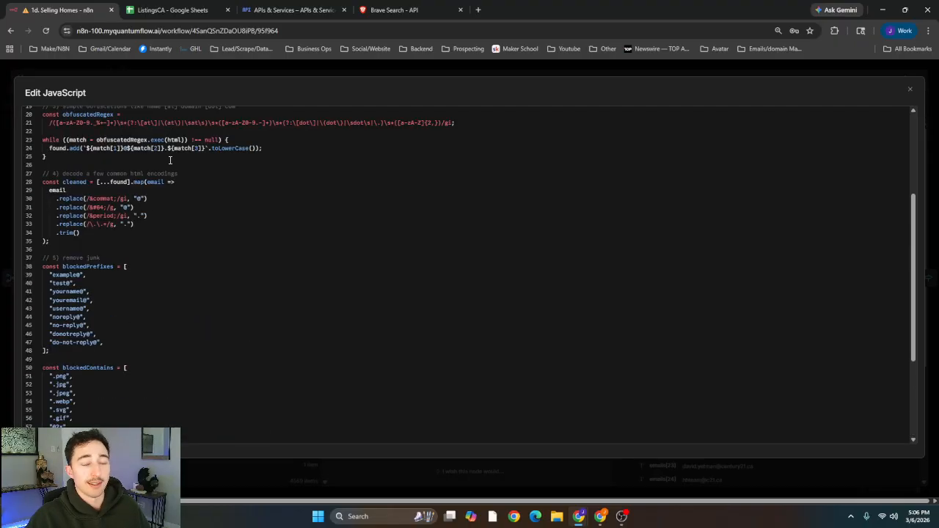
scroll(170, 160, up, 1)
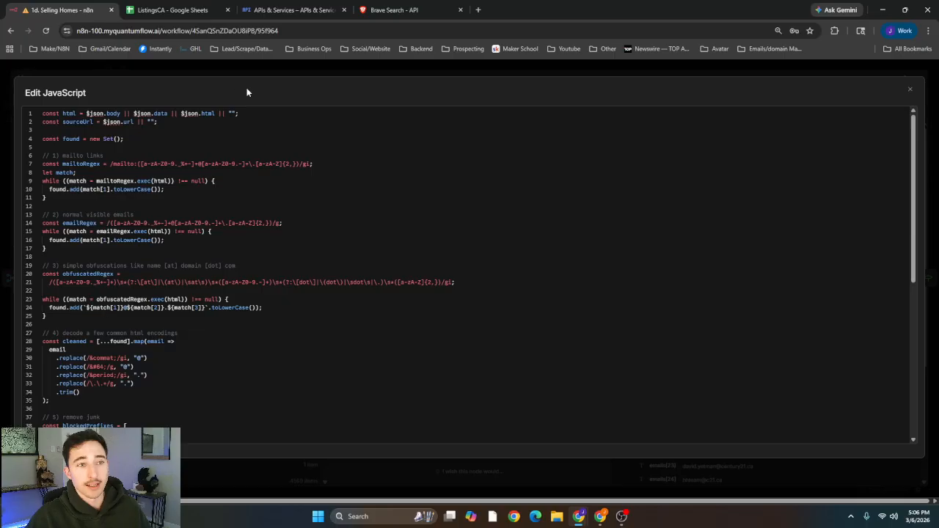
click(285, 70)
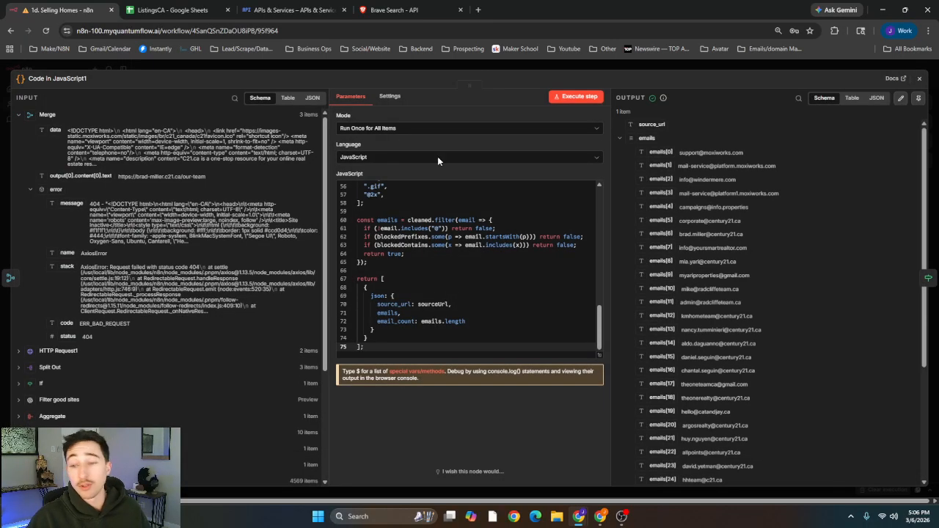
click(663, 66)
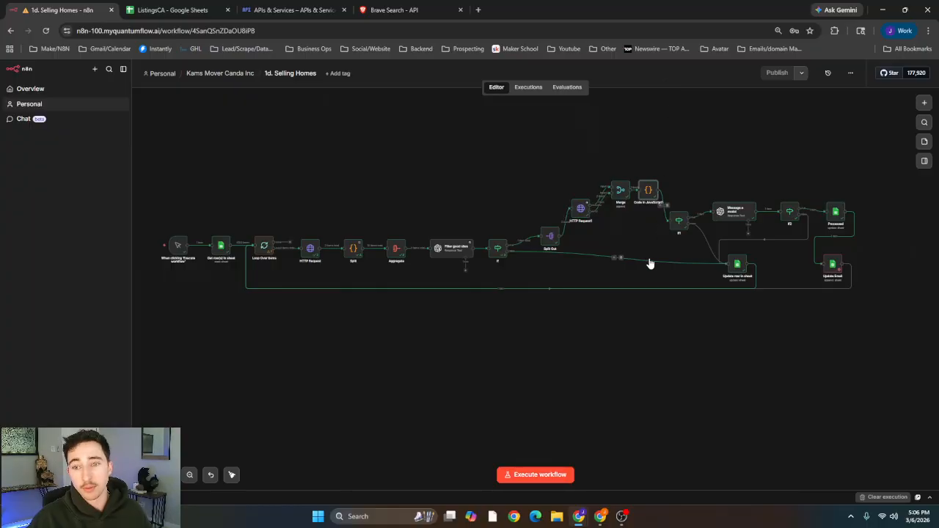